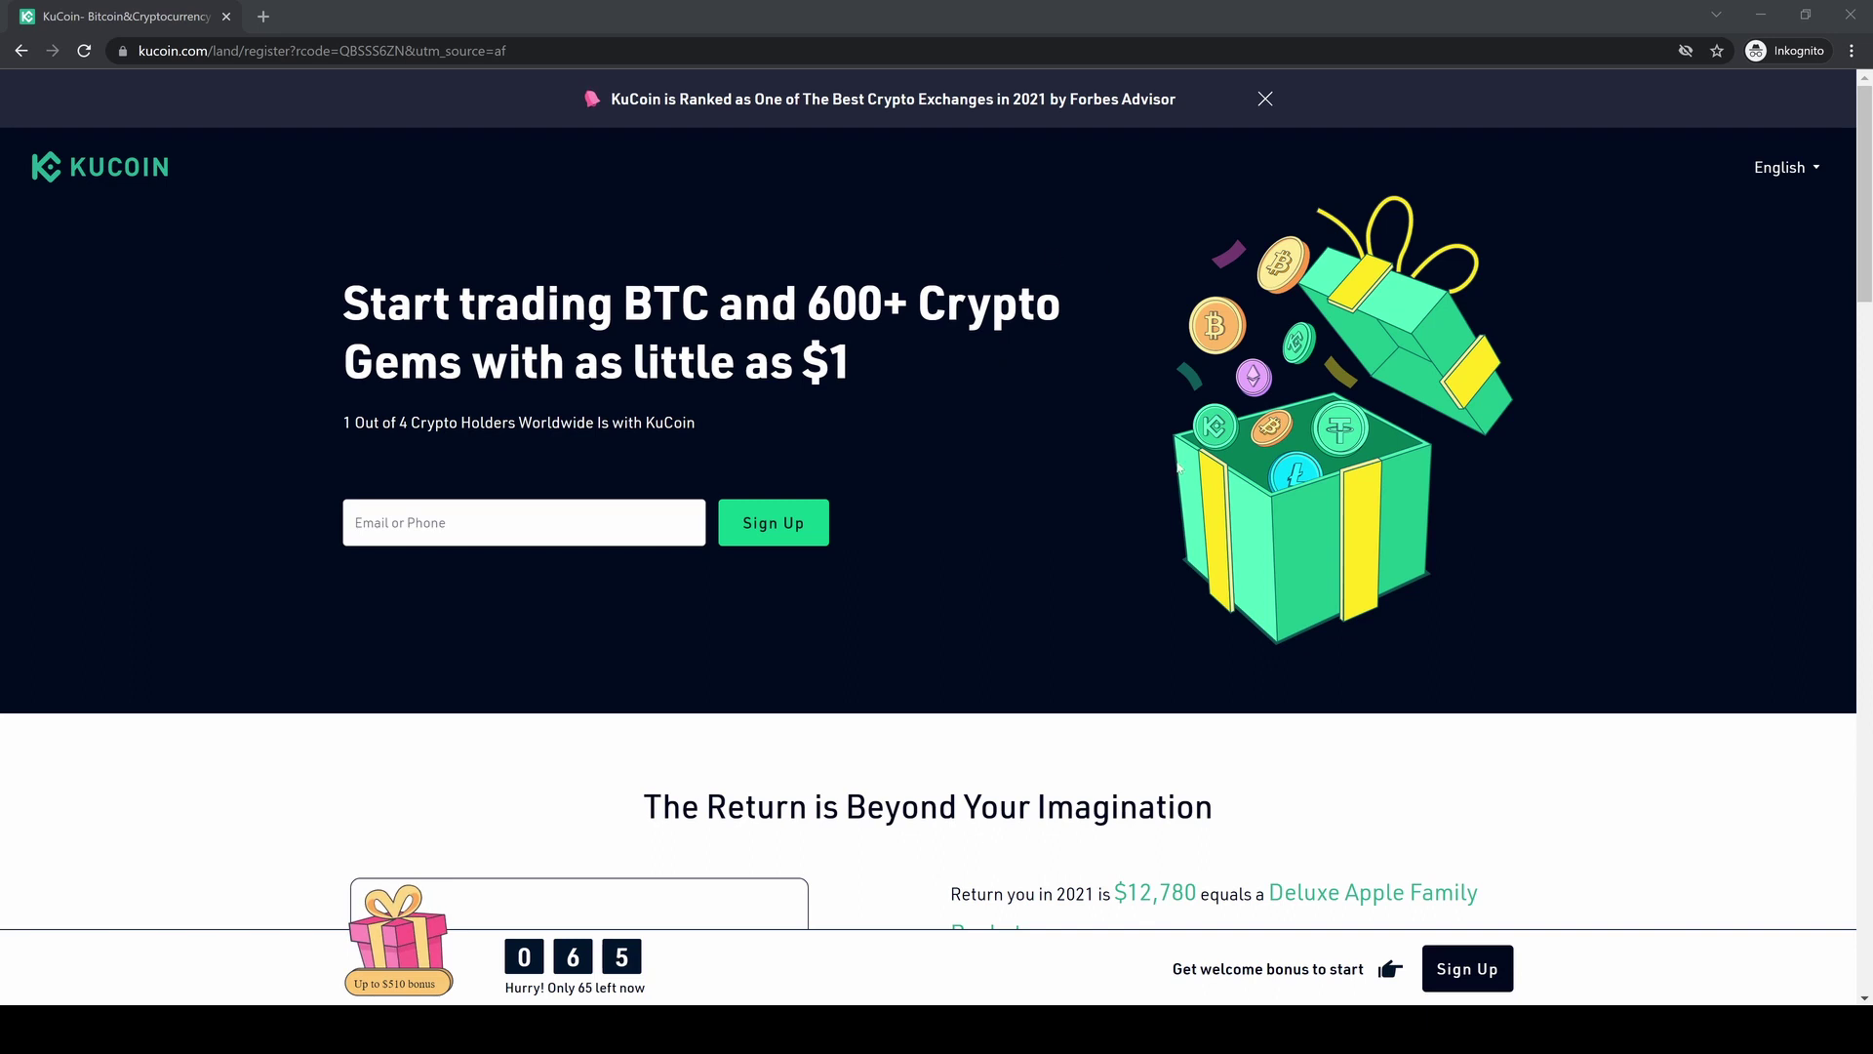
Step: Scroll down the promotional landing page and bring up the Sign Up form for a new account
scroll(886, 537, down, 6)
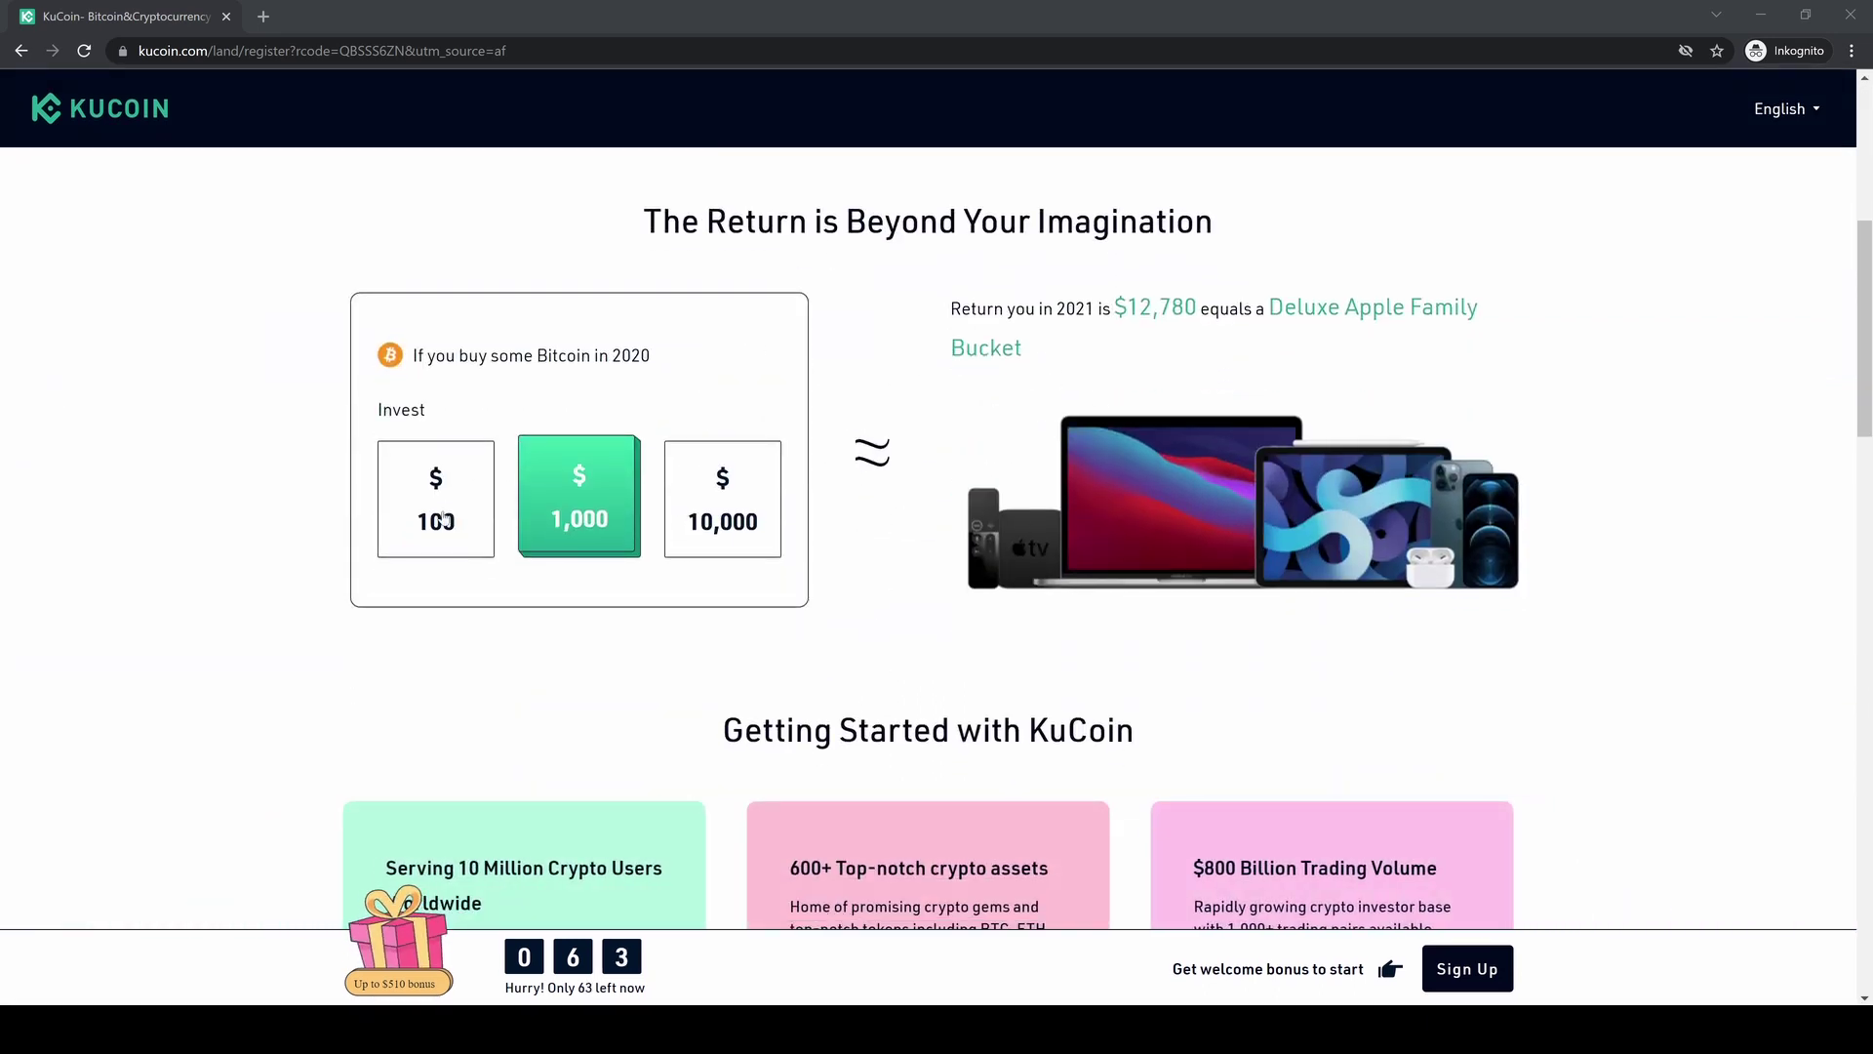
scroll(819, 507, down, 6)
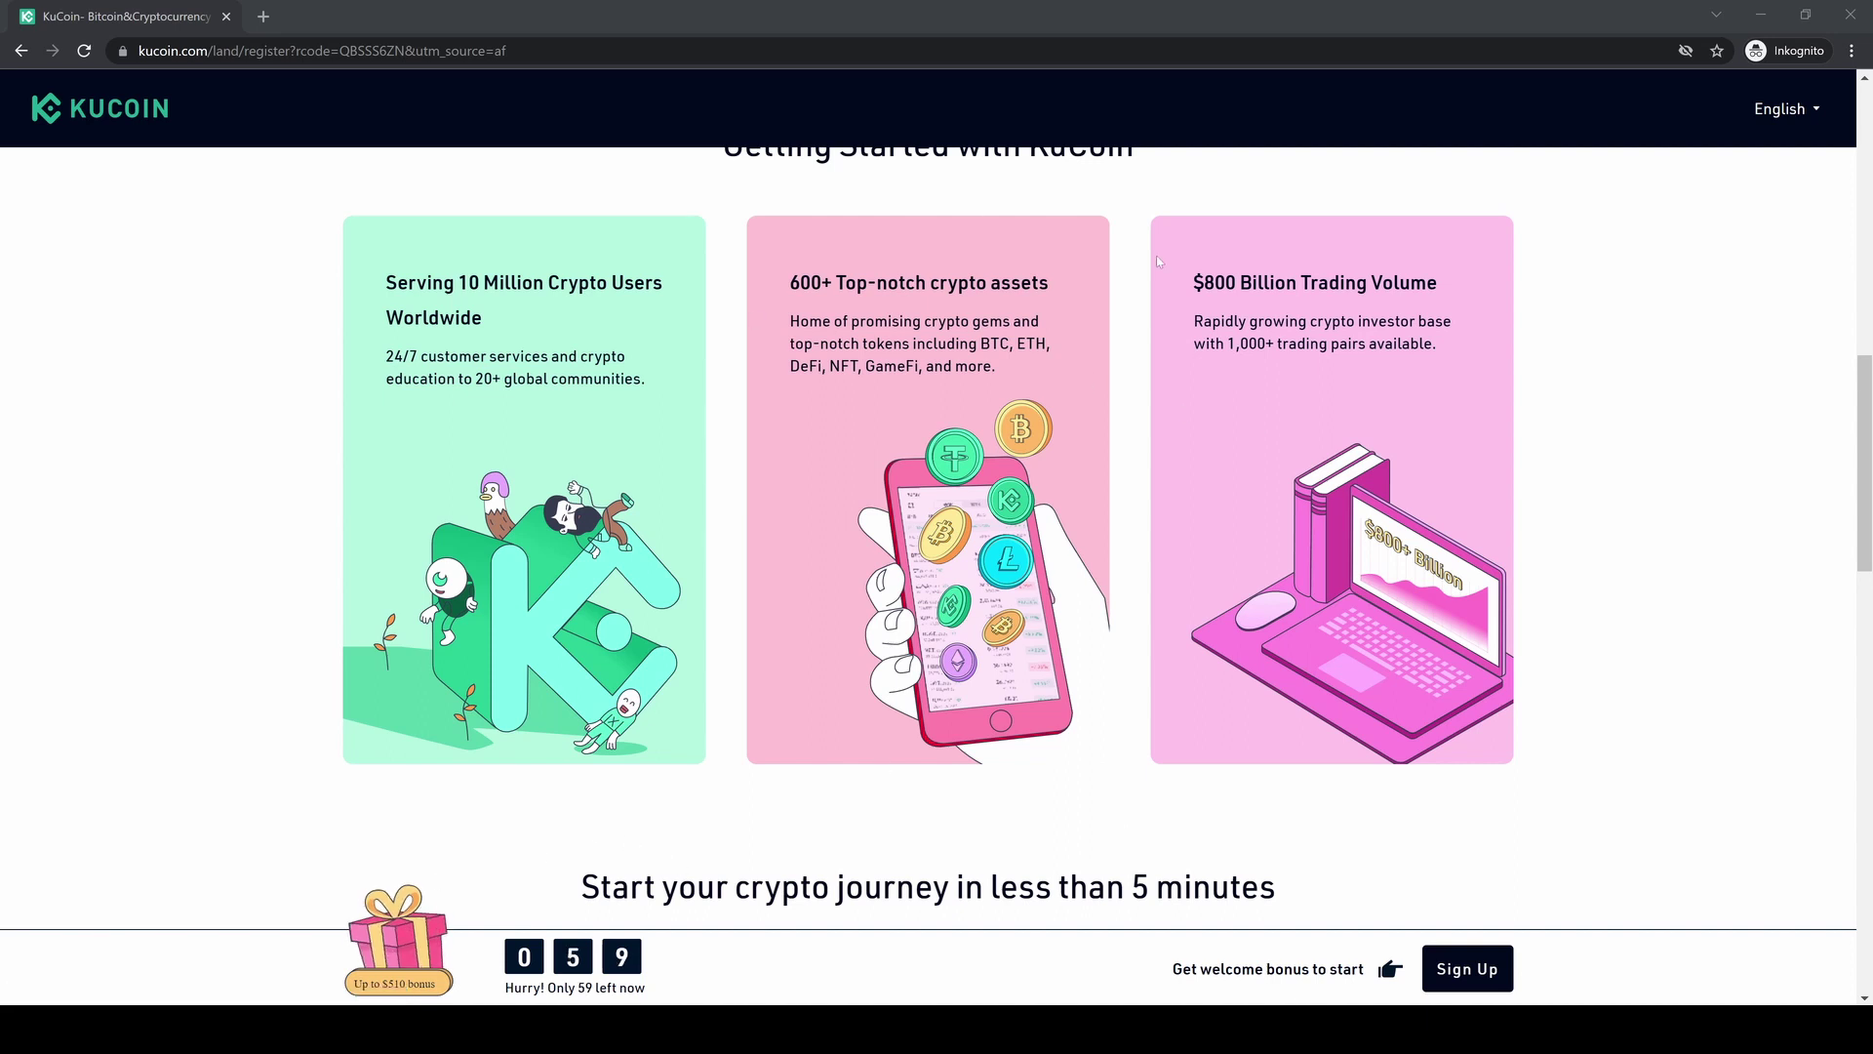
click(1467, 968)
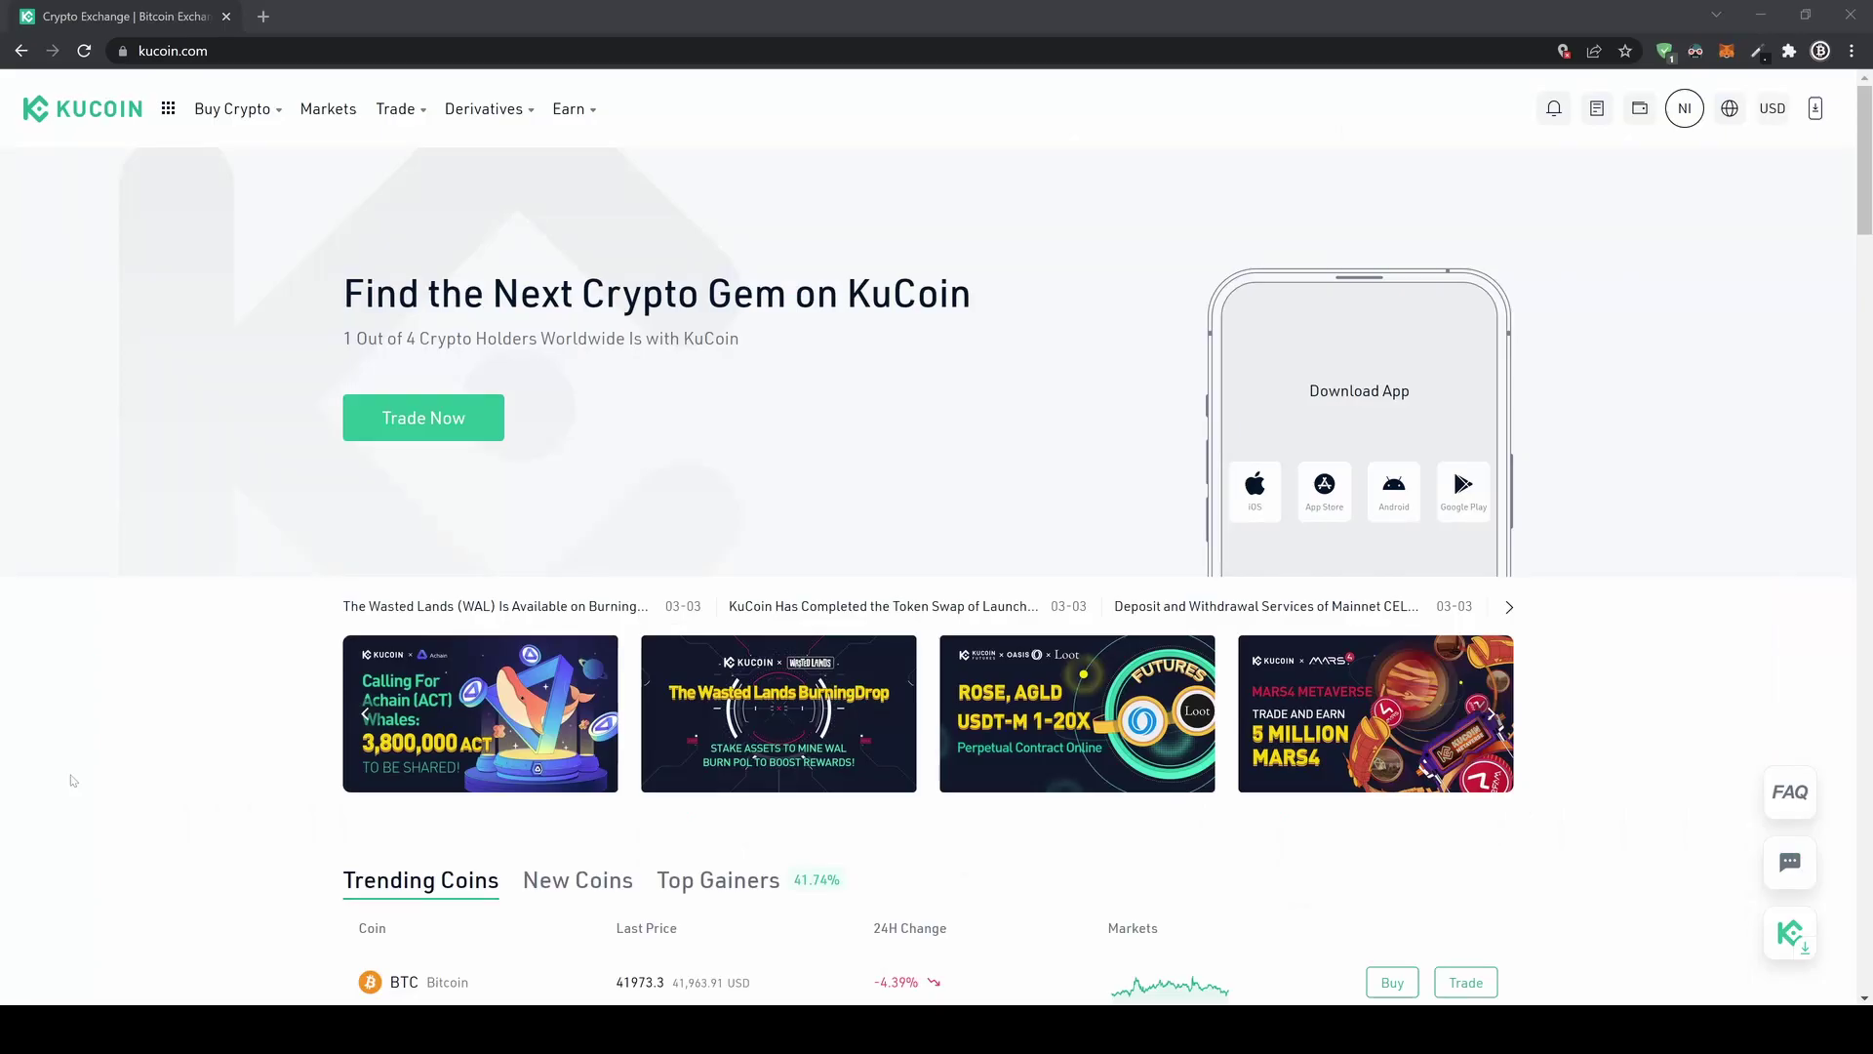
Step: Look over the Derivatives menu, then go to Account Security from the NI avatar menu
click(488, 108)
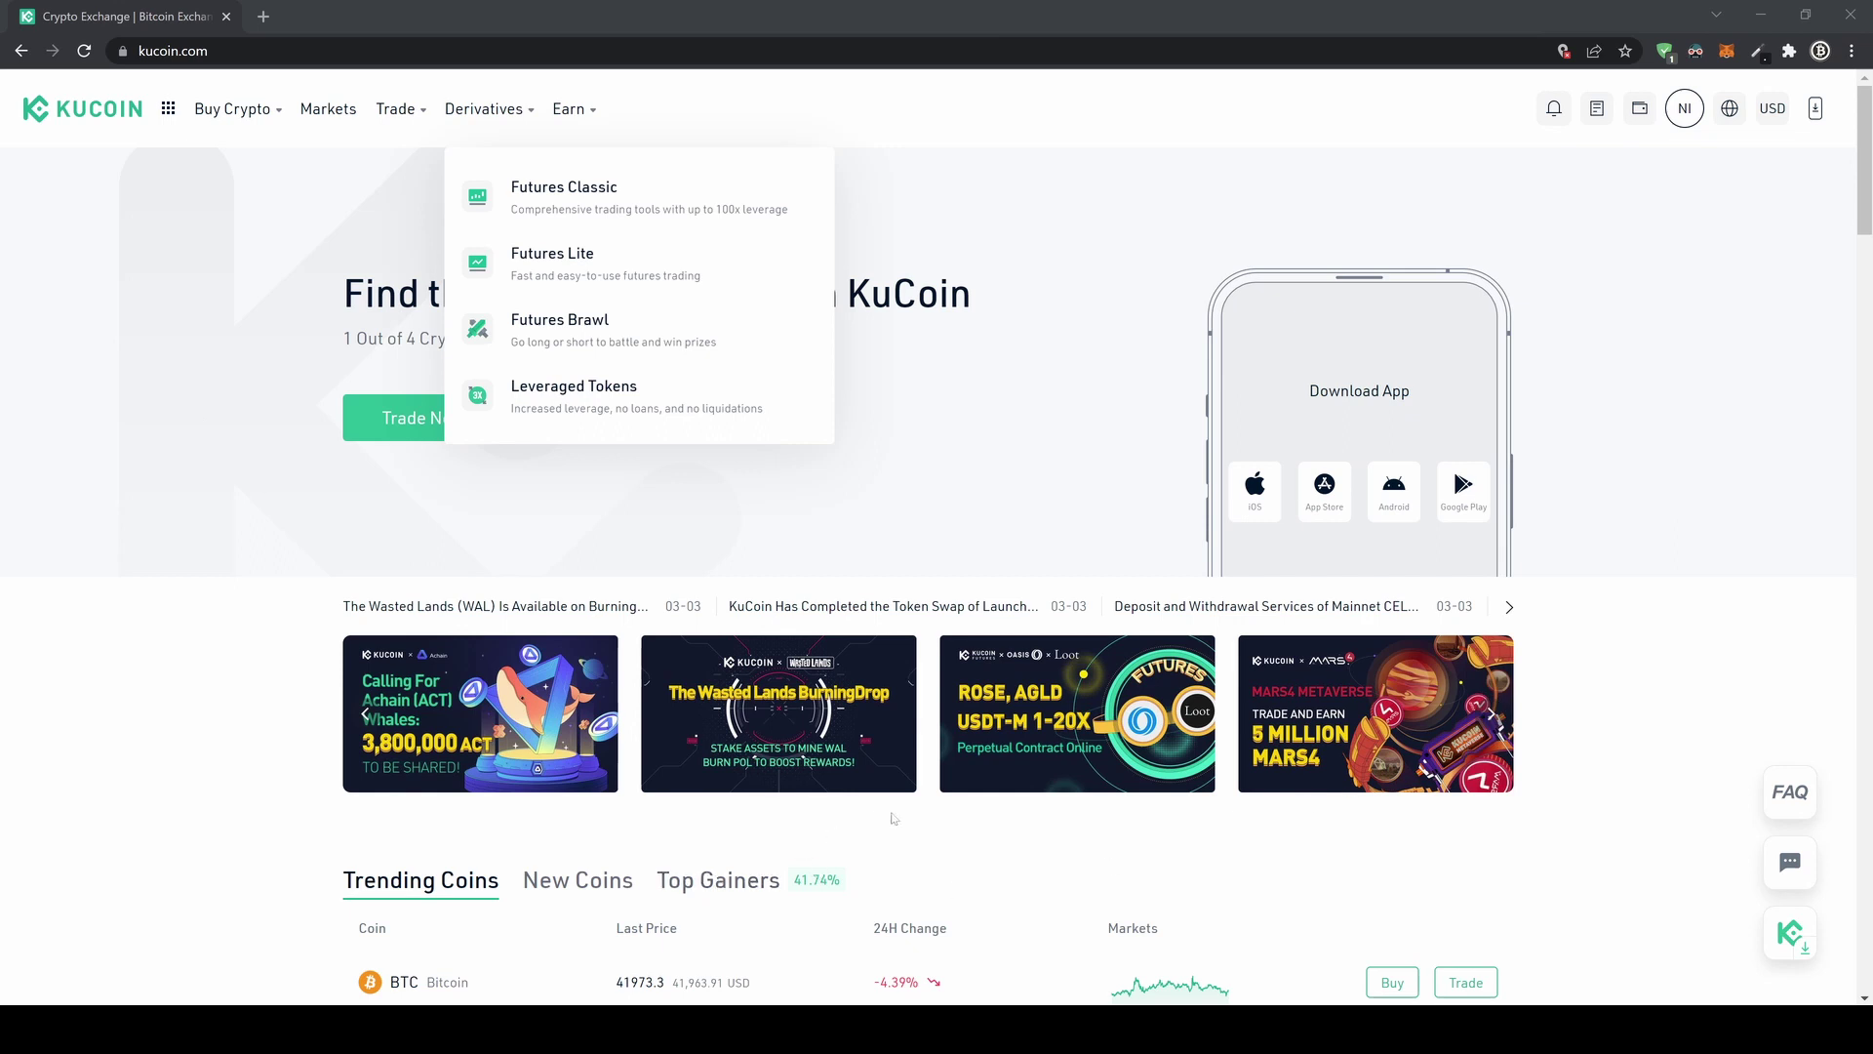
click(1733, 591)
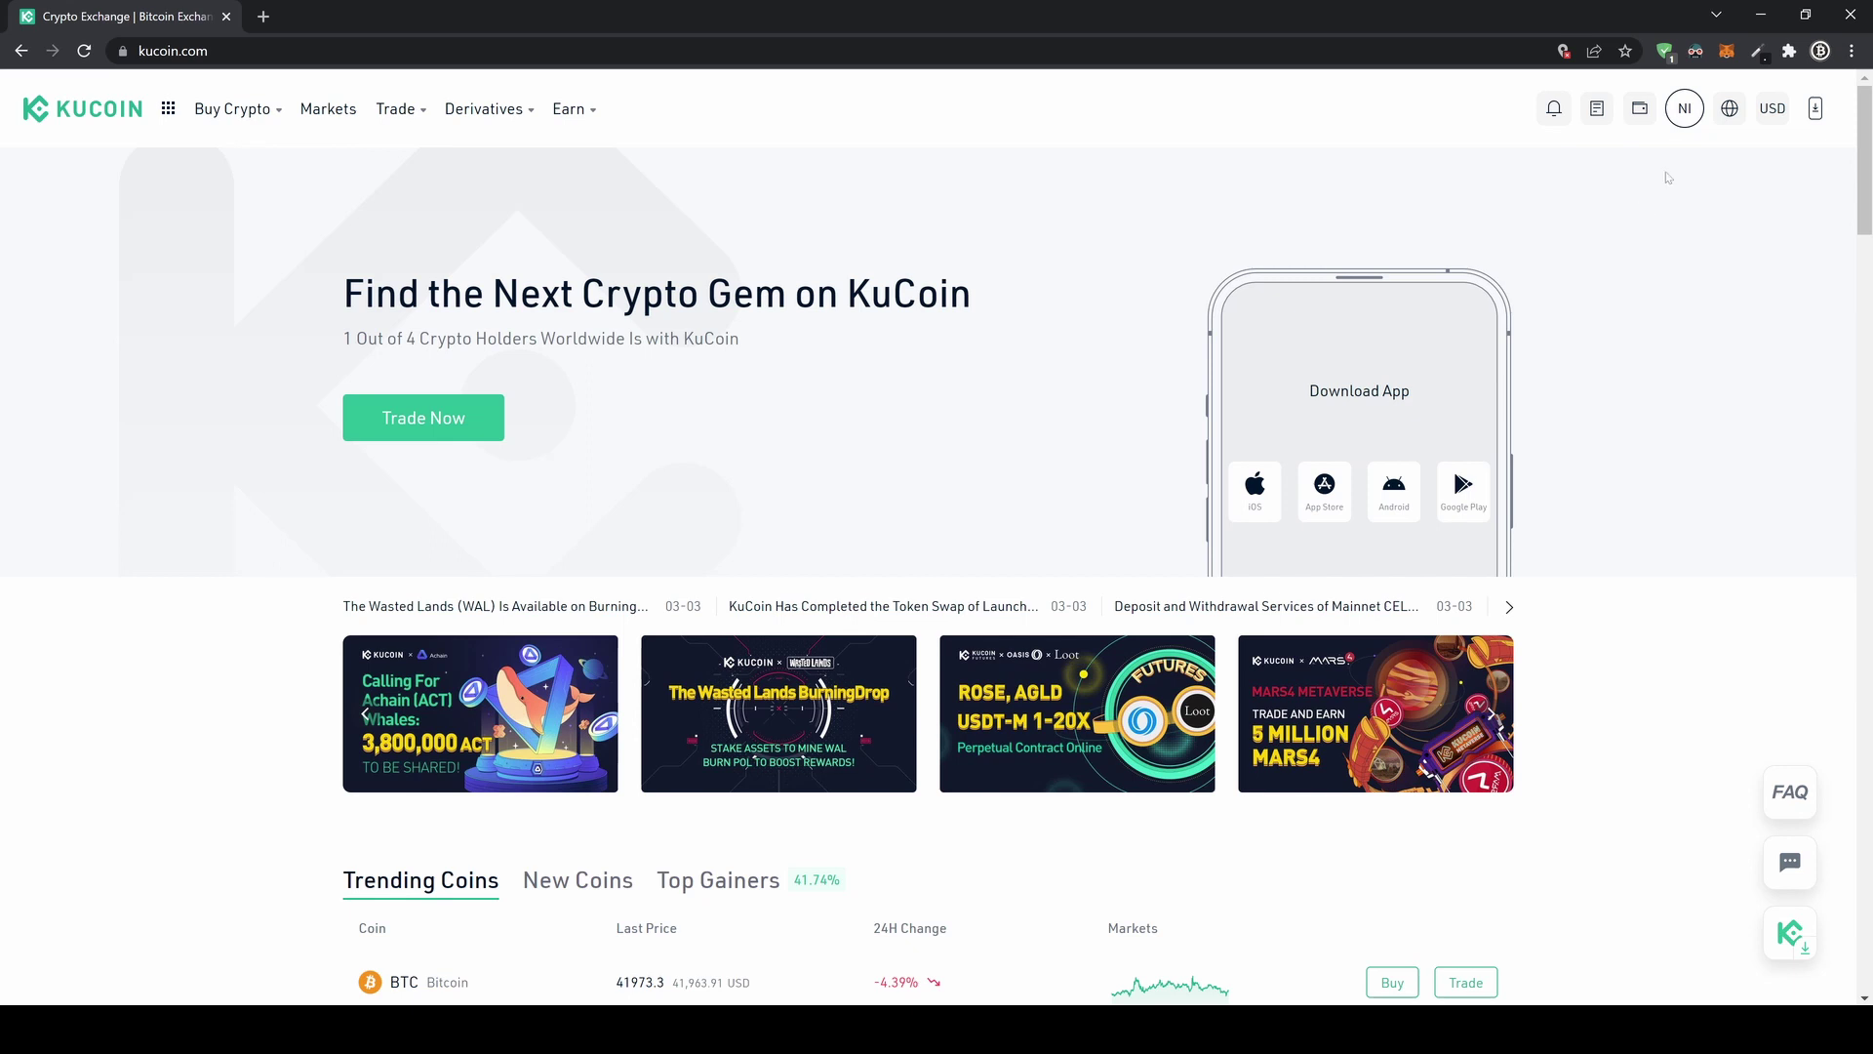
mouse_move(1695, 108)
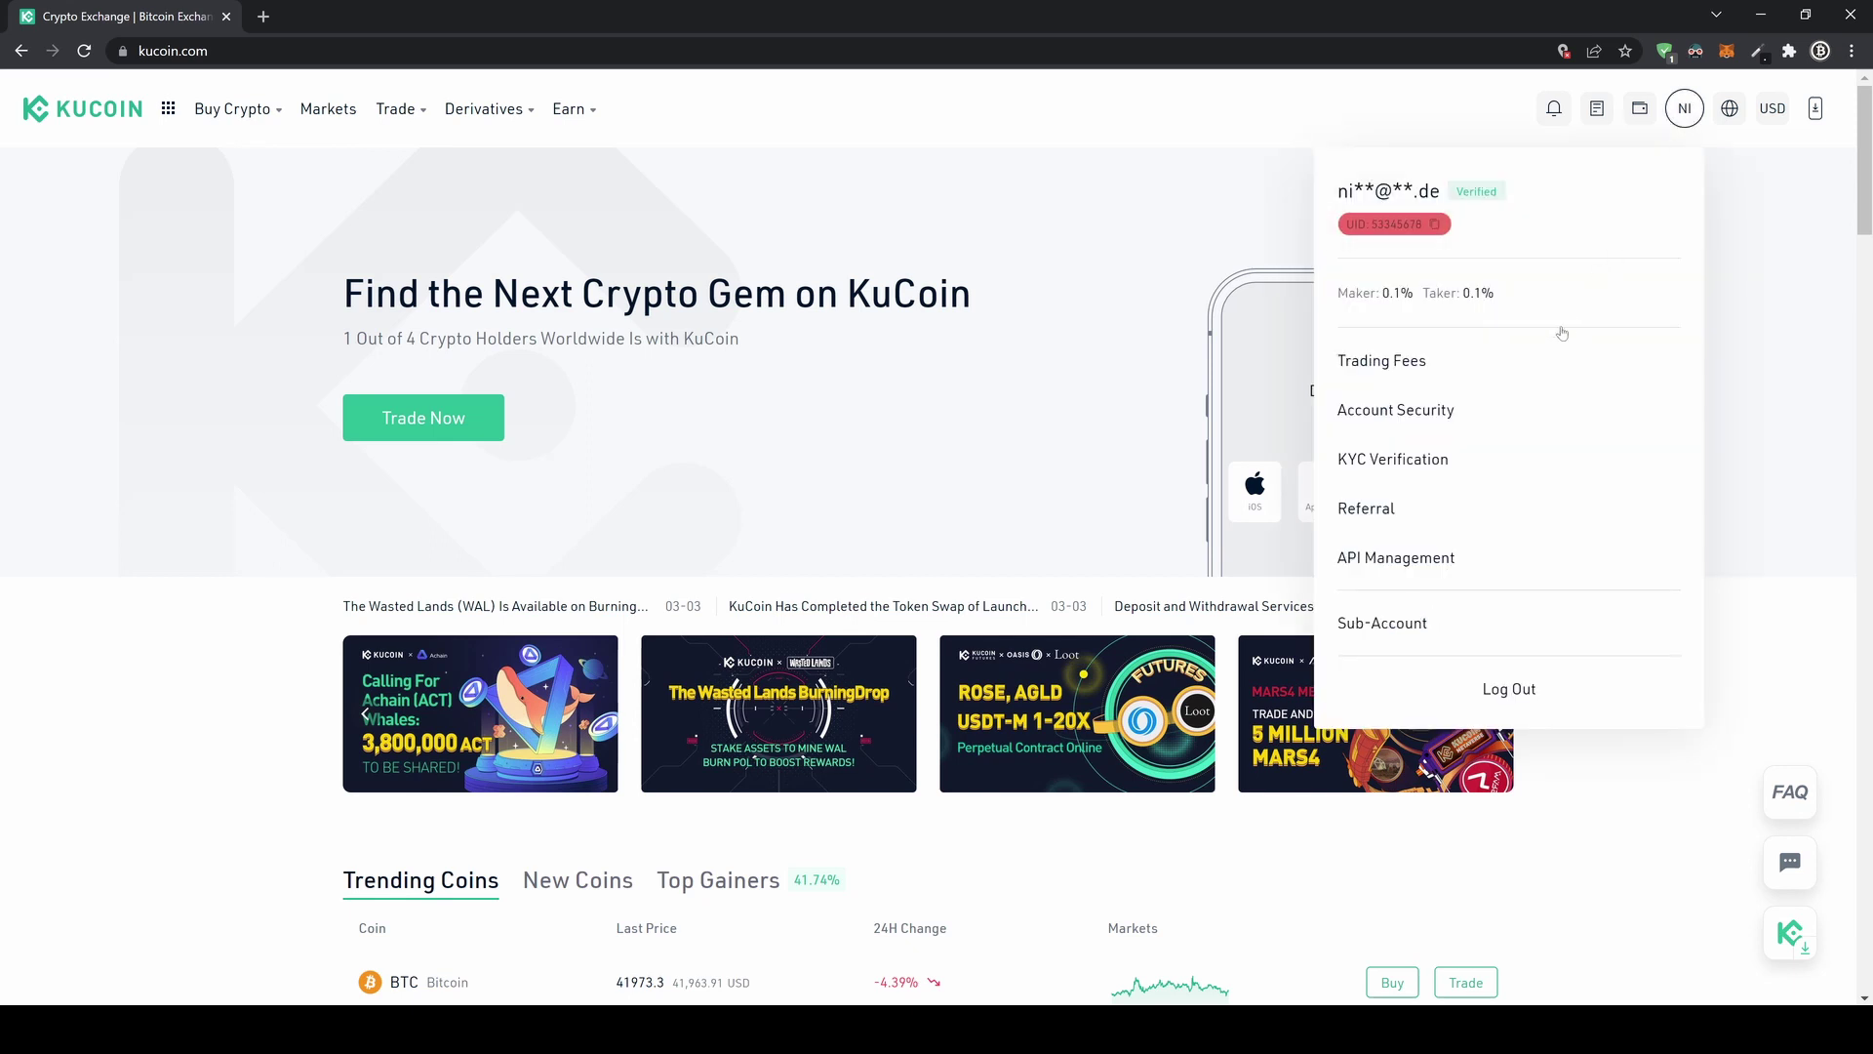
click(1492, 417)
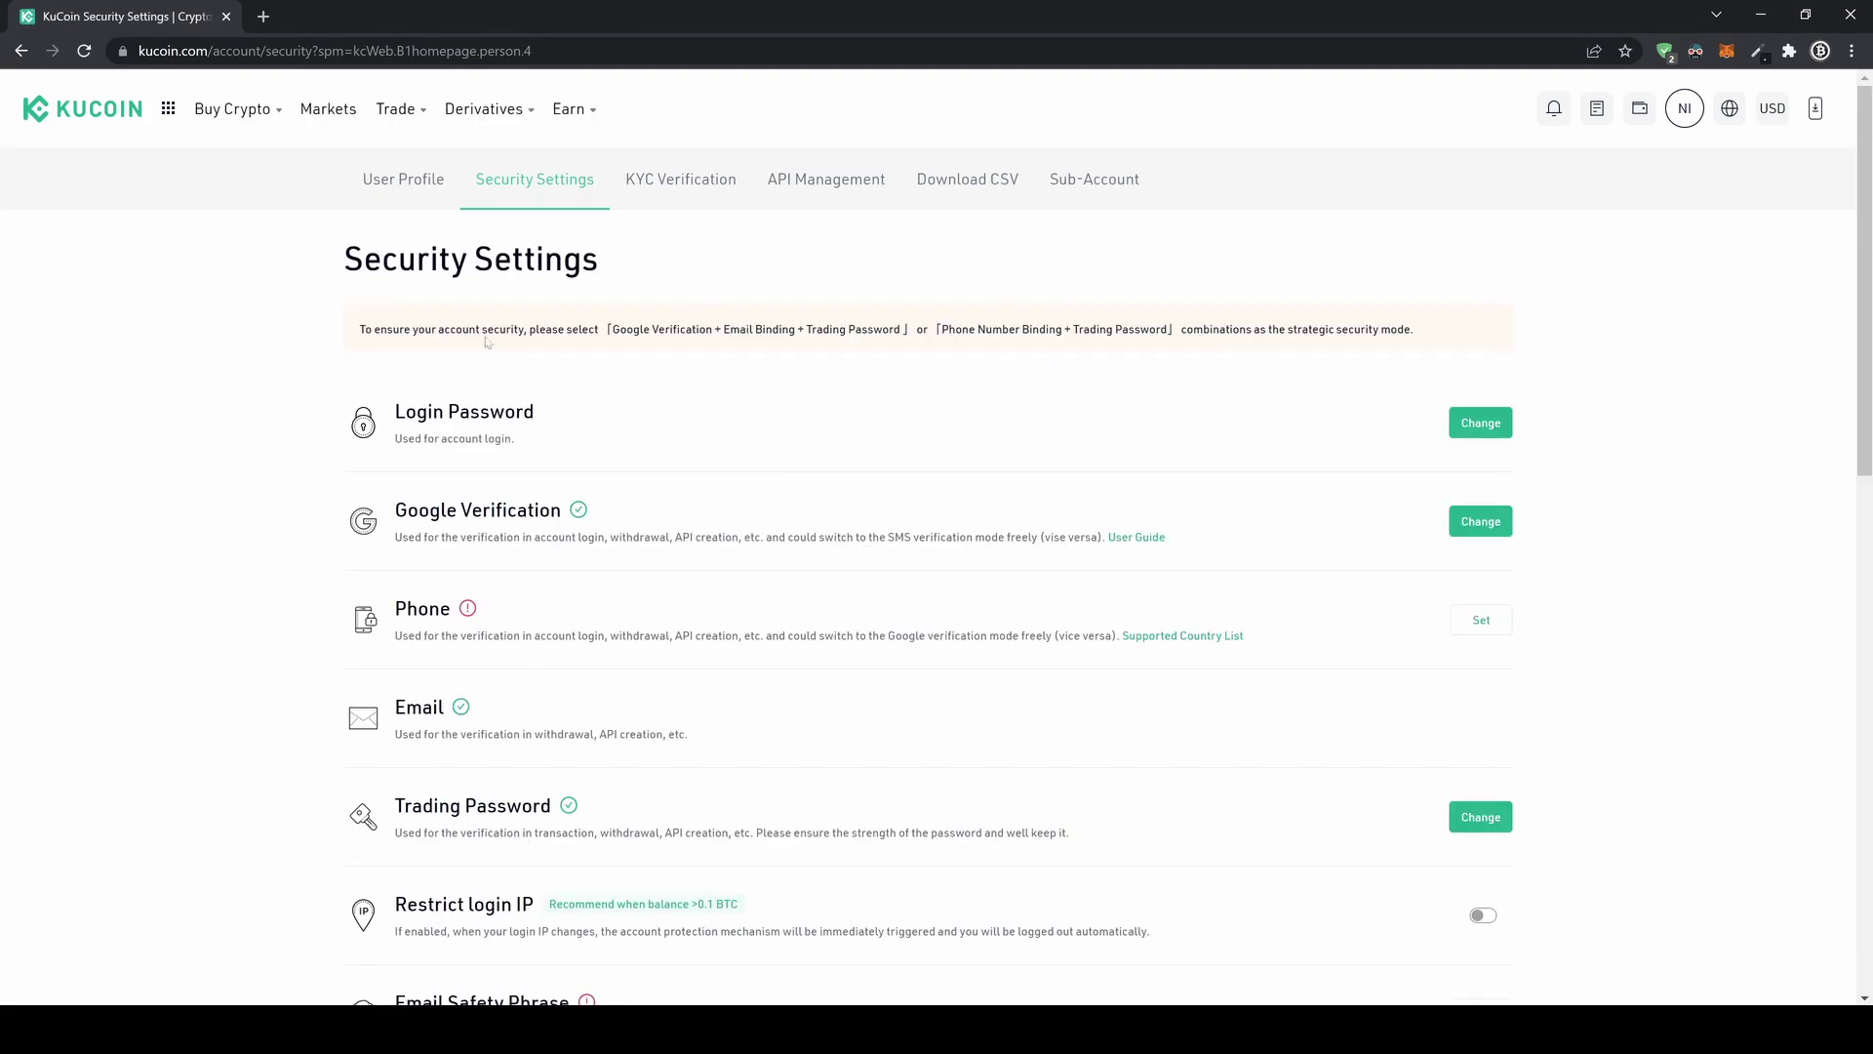
Step: Highlight the Google Verification heading, then go to KYC Verification from the account menu
drag(395, 510, 562, 510)
mouse_move(1685, 110)
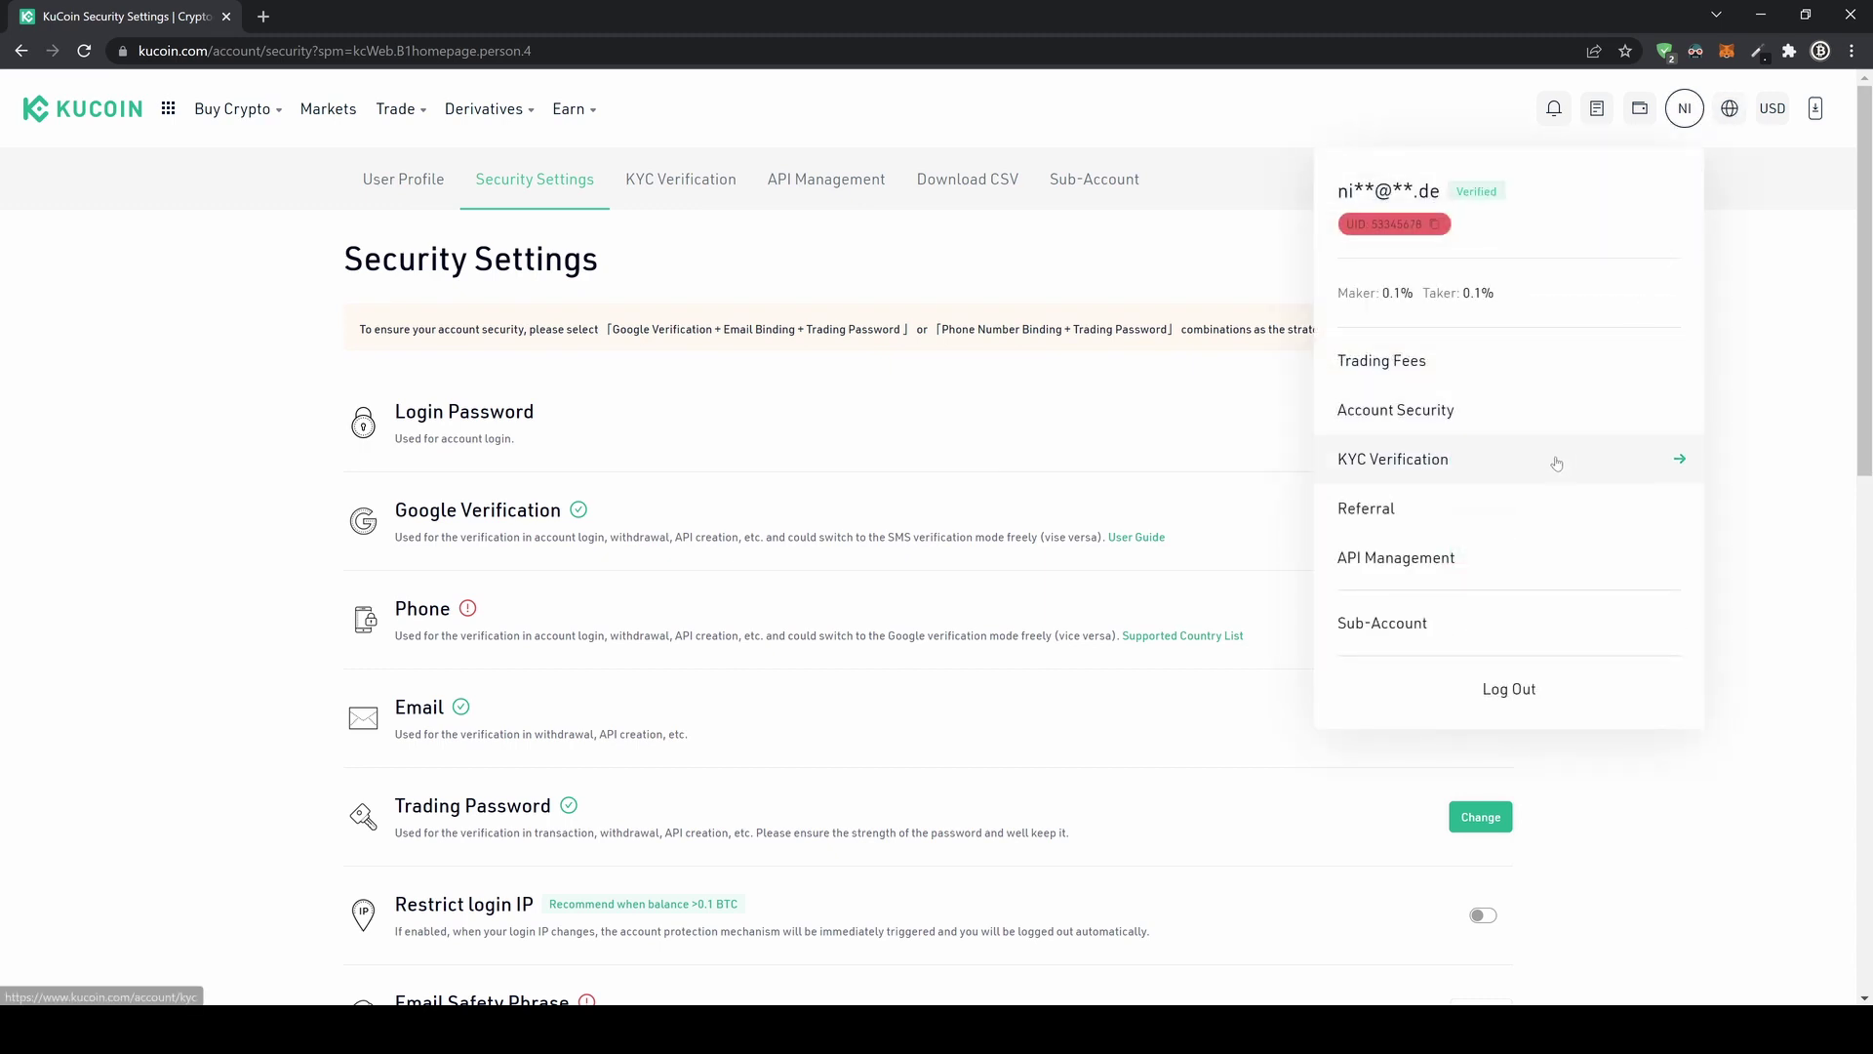
click(1556, 464)
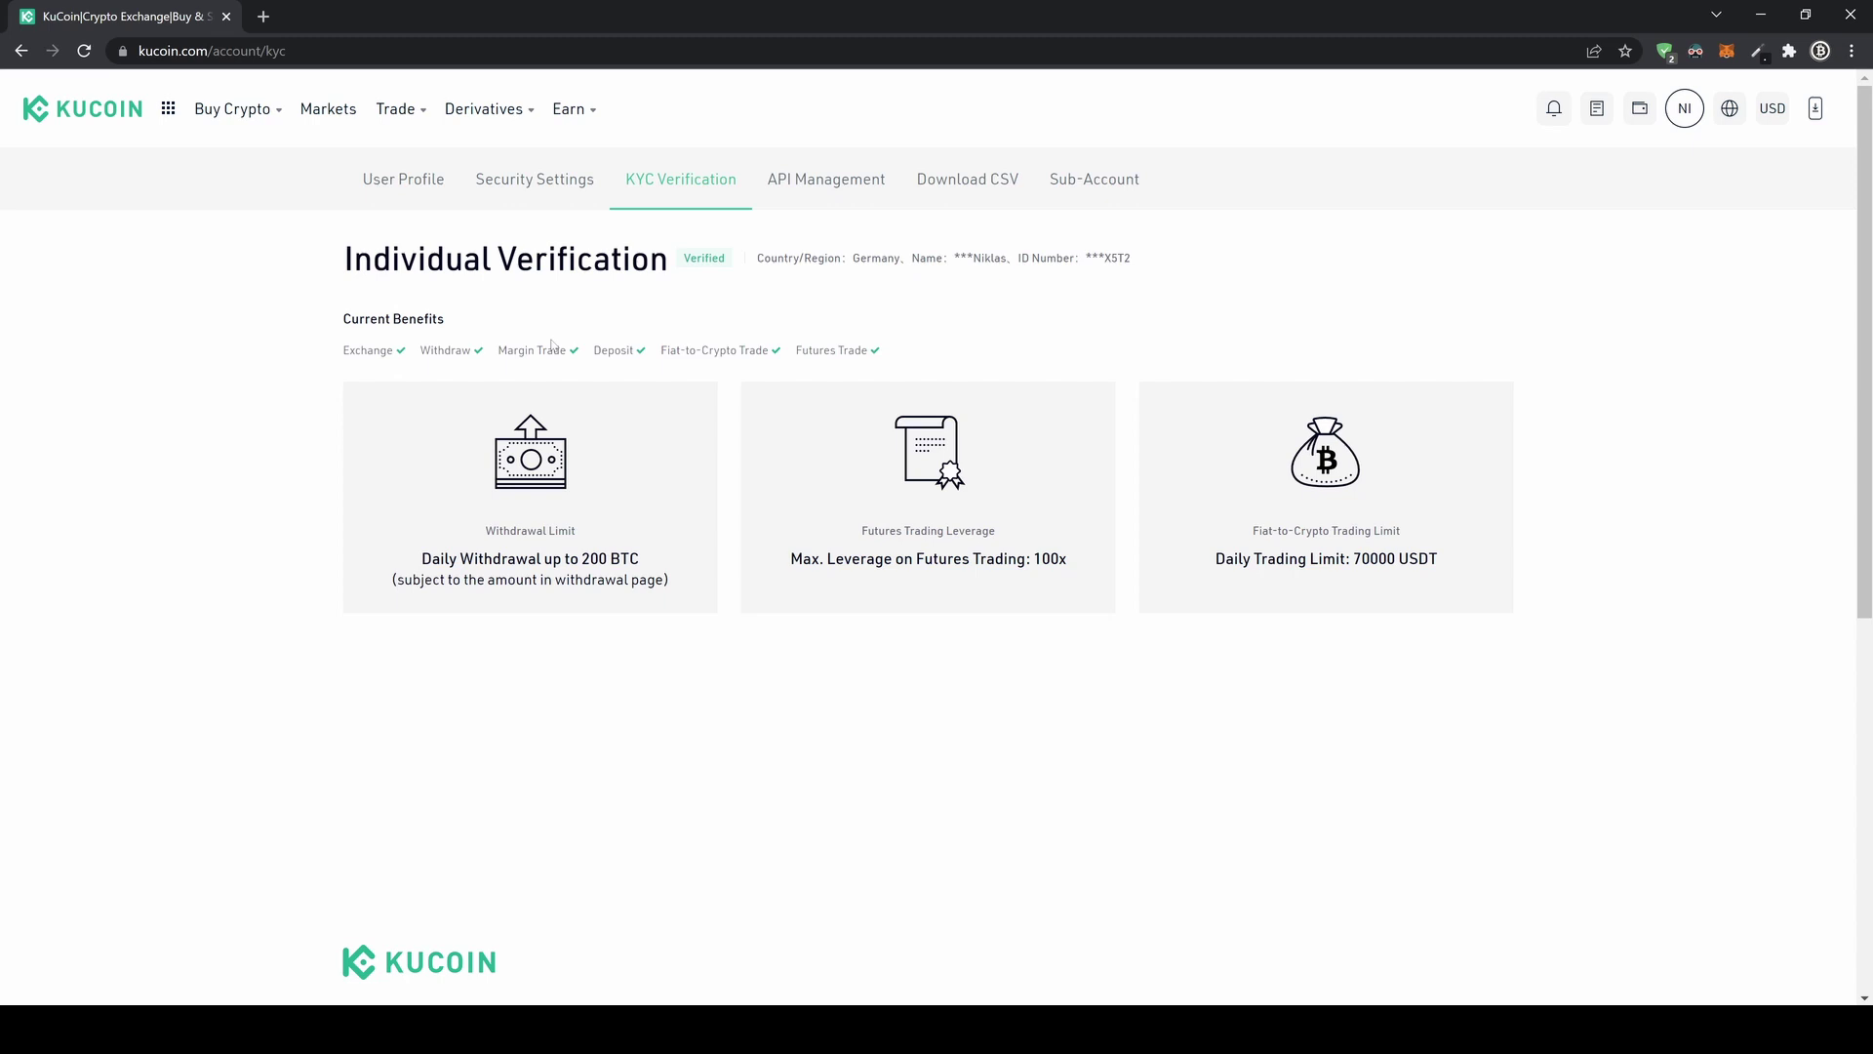
drag(760, 257, 1141, 263)
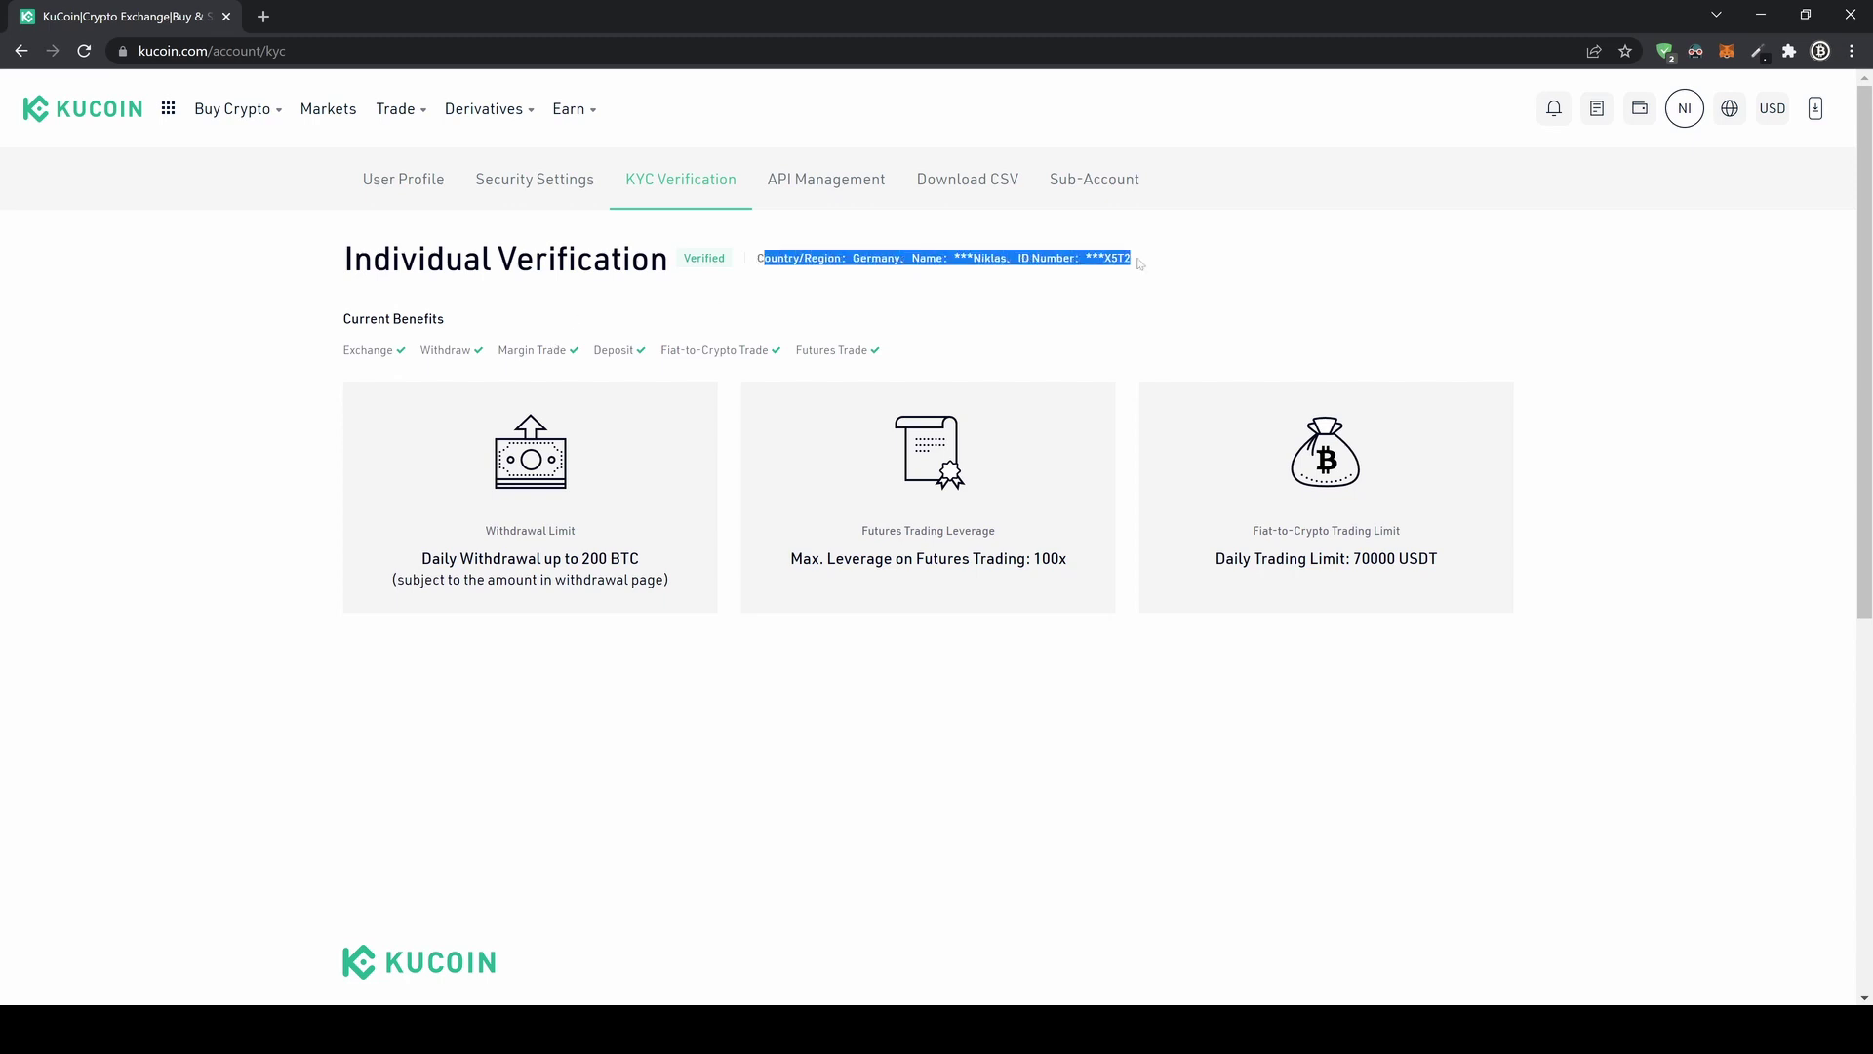
click(956, 347)
drag(789, 258, 825, 260)
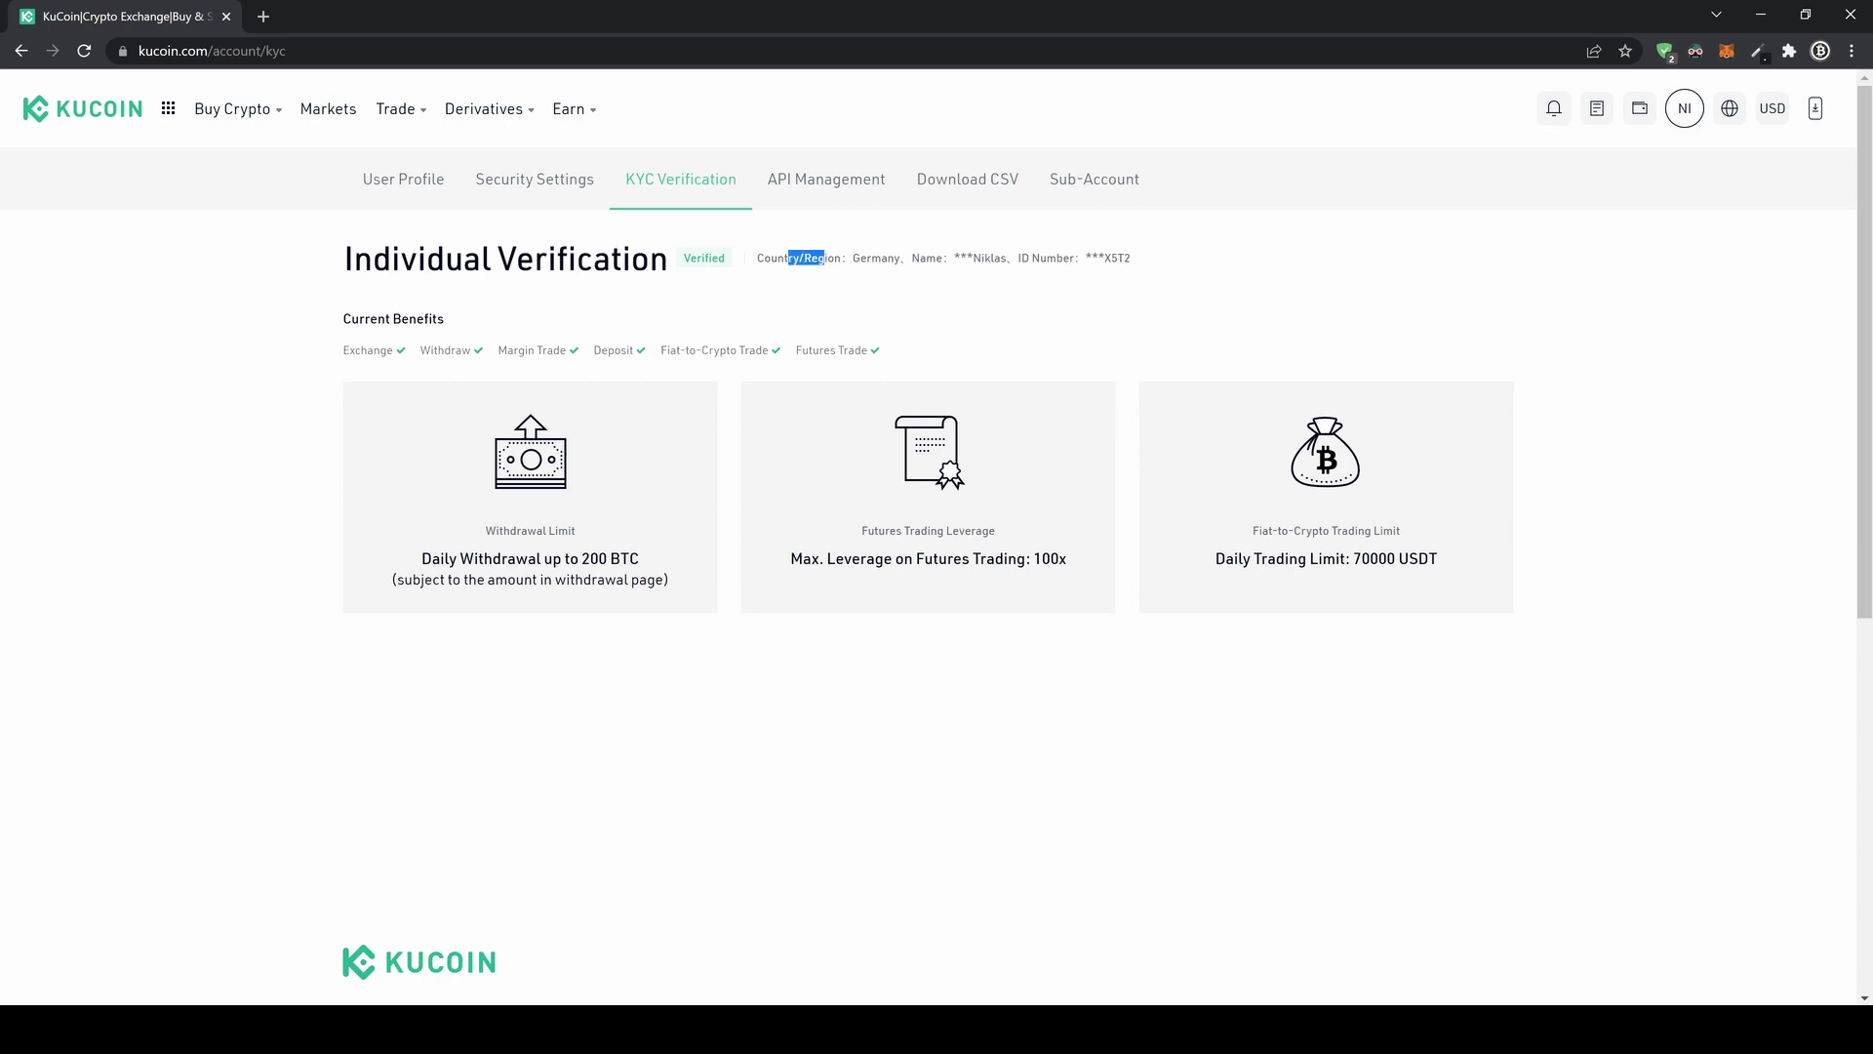
drag(955, 258, 1132, 259)
click(1118, 329)
drag(449, 558, 640, 581)
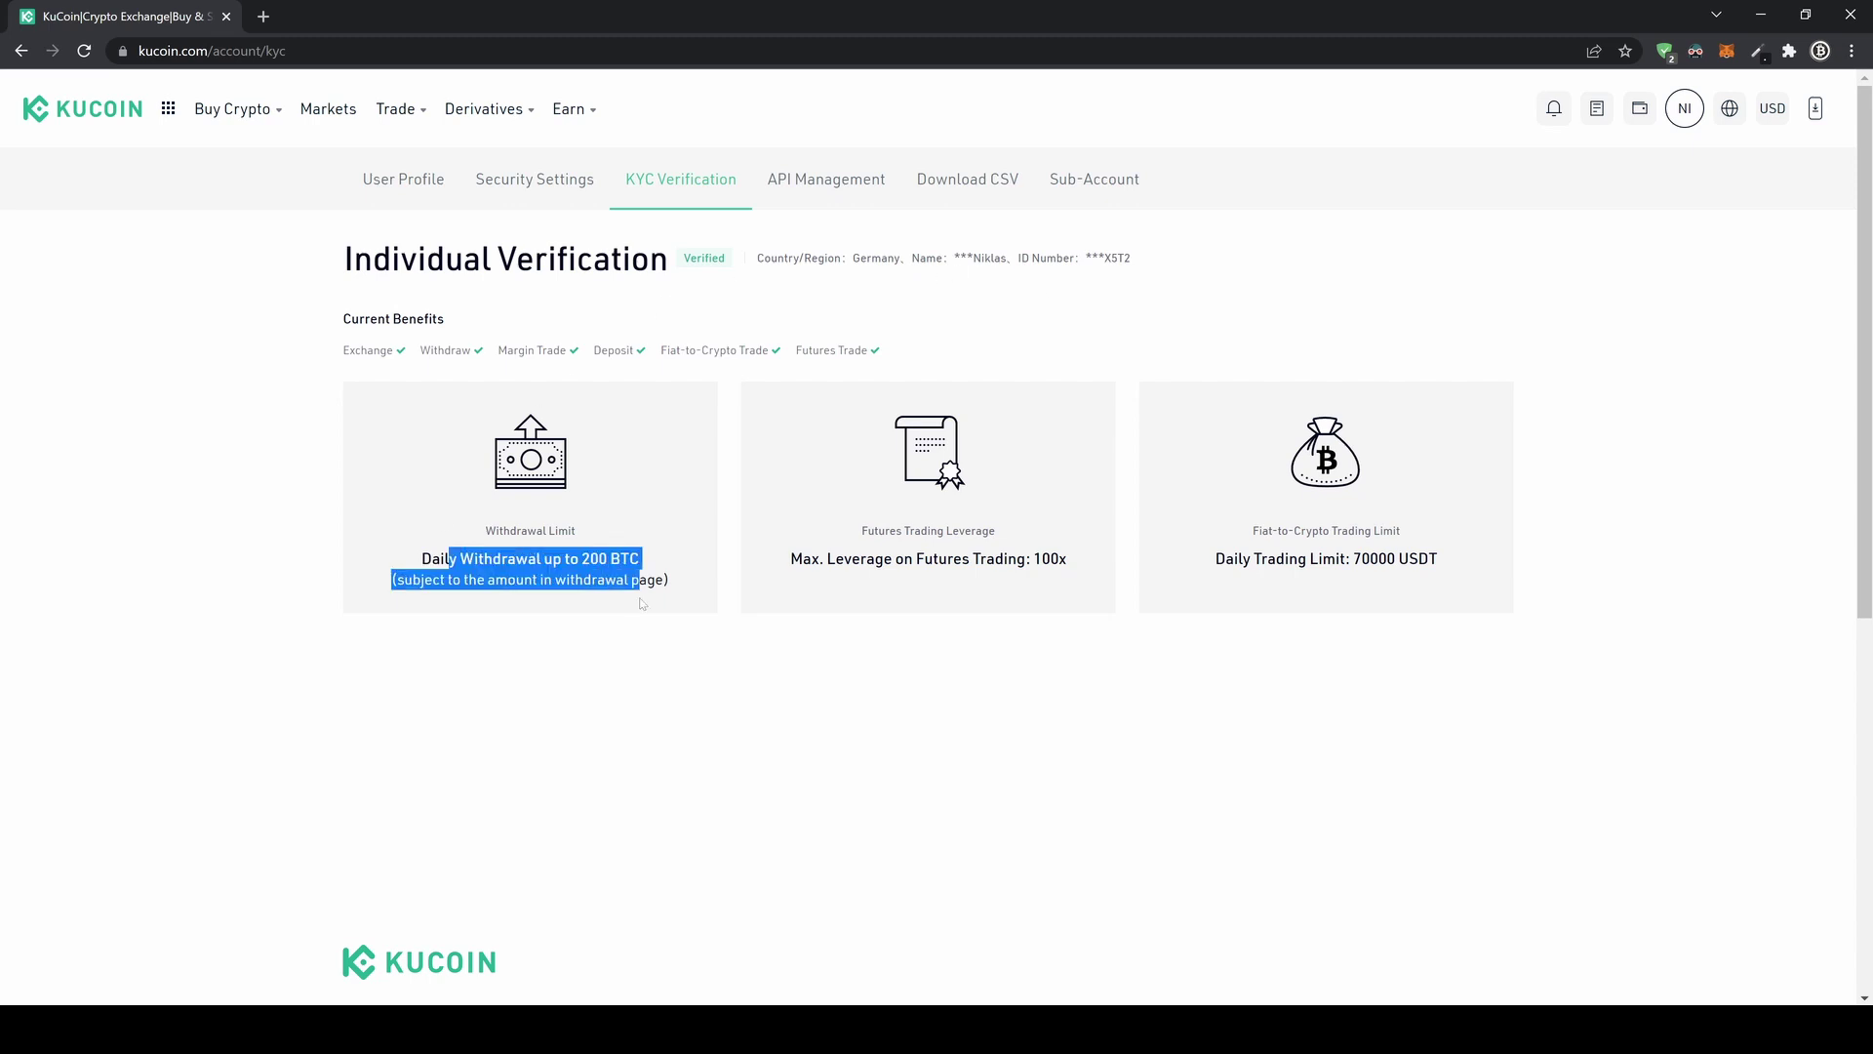
click(493, 466)
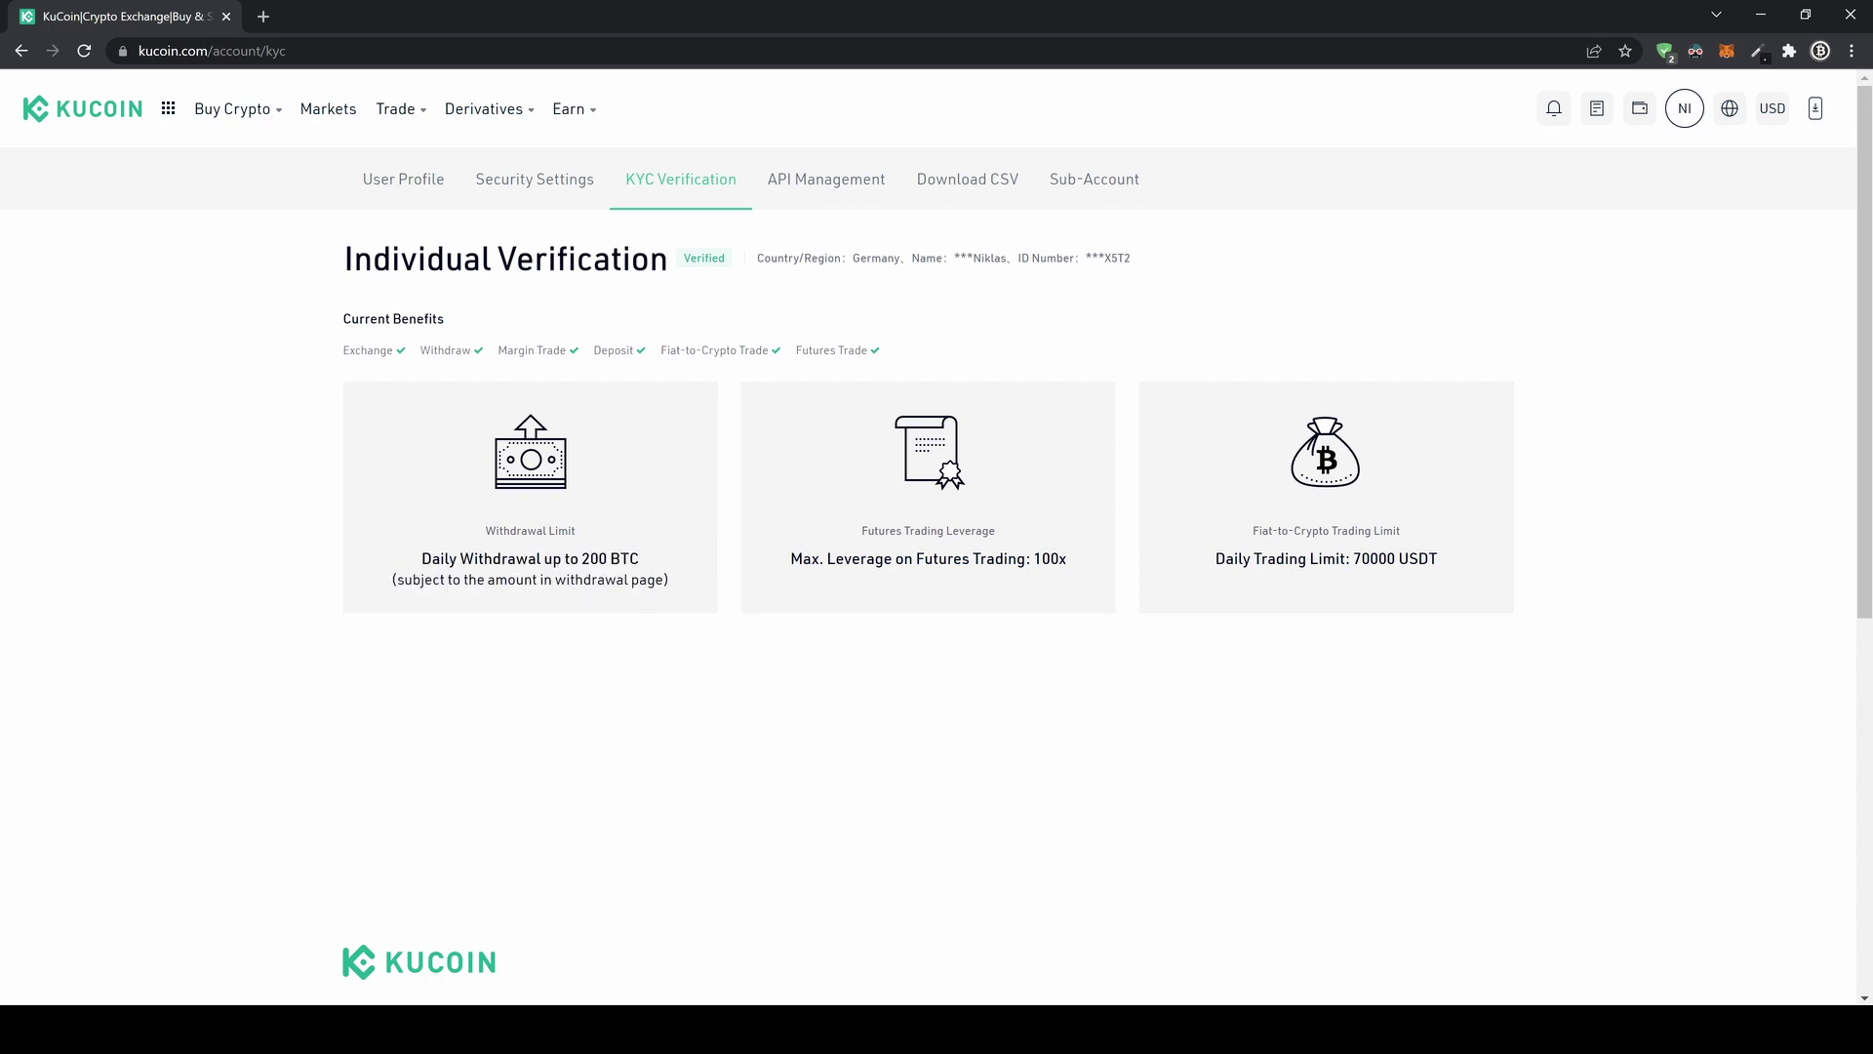
drag(474, 558, 623, 558)
click(623, 558)
drag(843, 558, 1117, 564)
click(1019, 558)
click(1089, 562)
drag(1233, 558, 1463, 573)
click(1458, 573)
drag(1250, 533, 1440, 561)
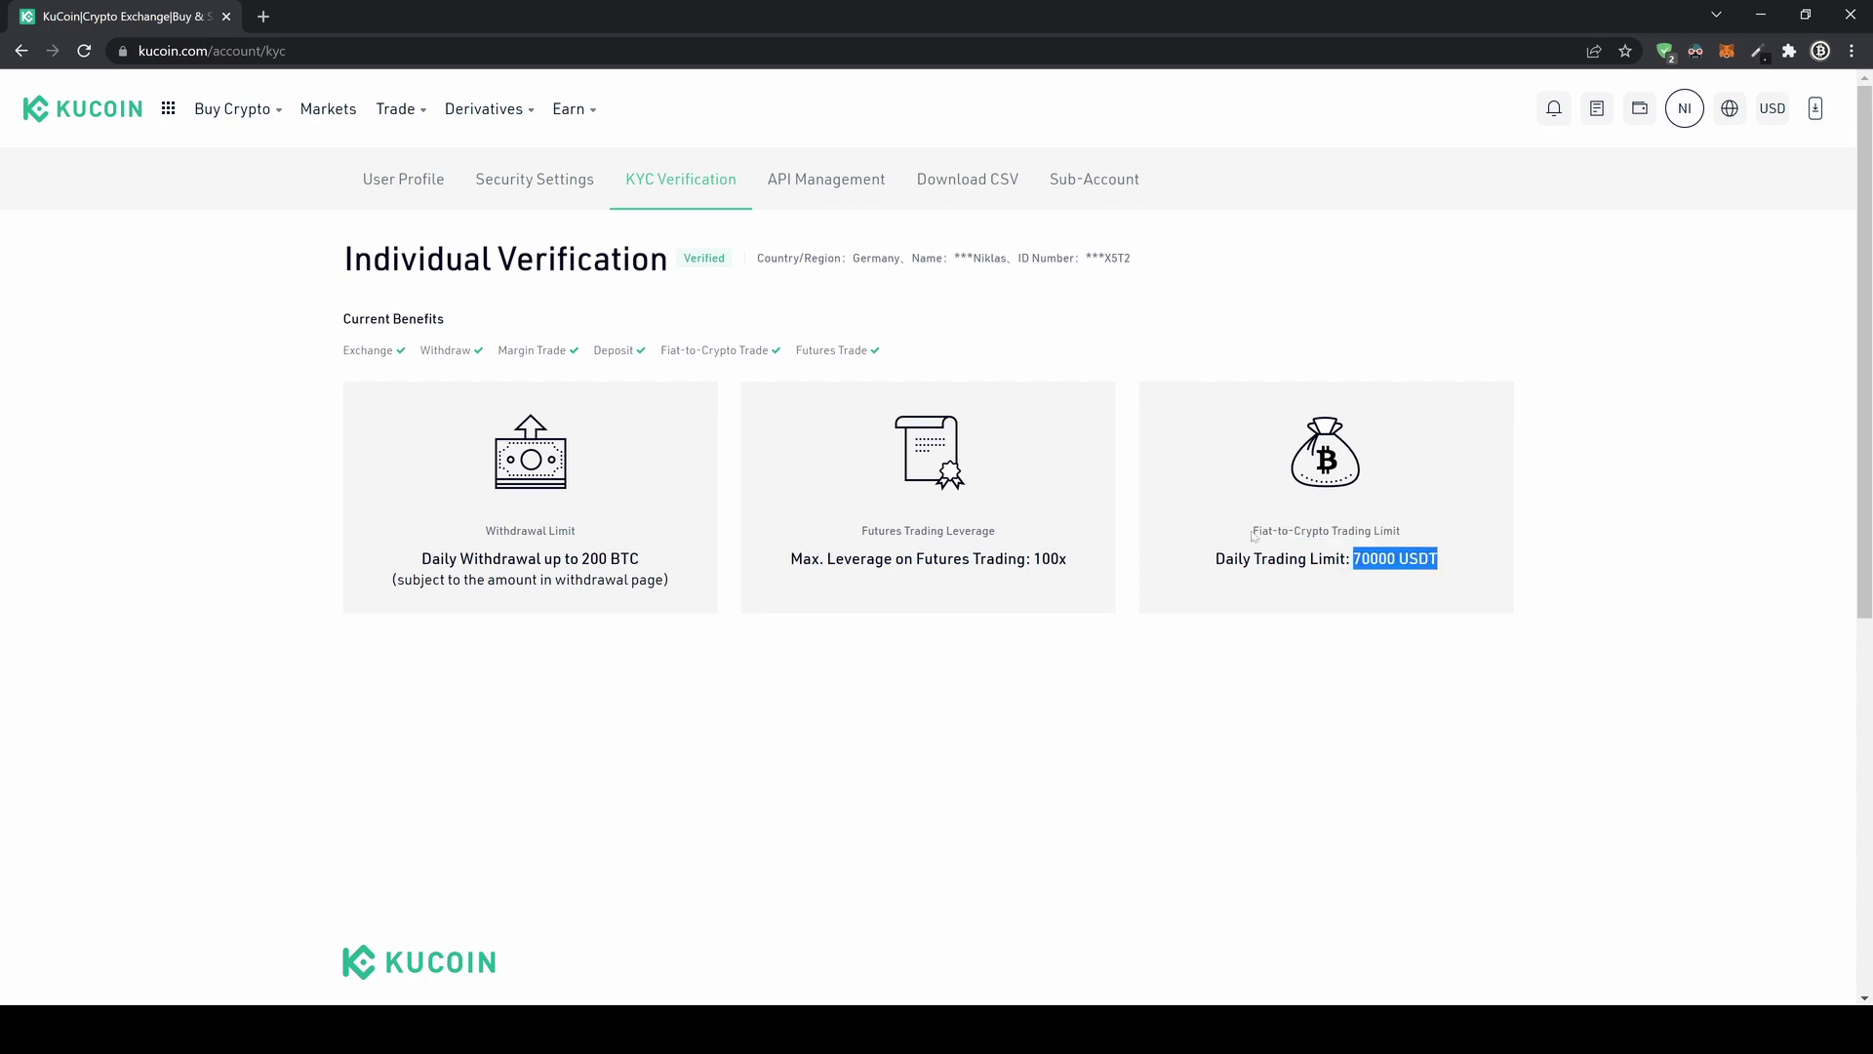
drag(1251, 533, 1372, 532)
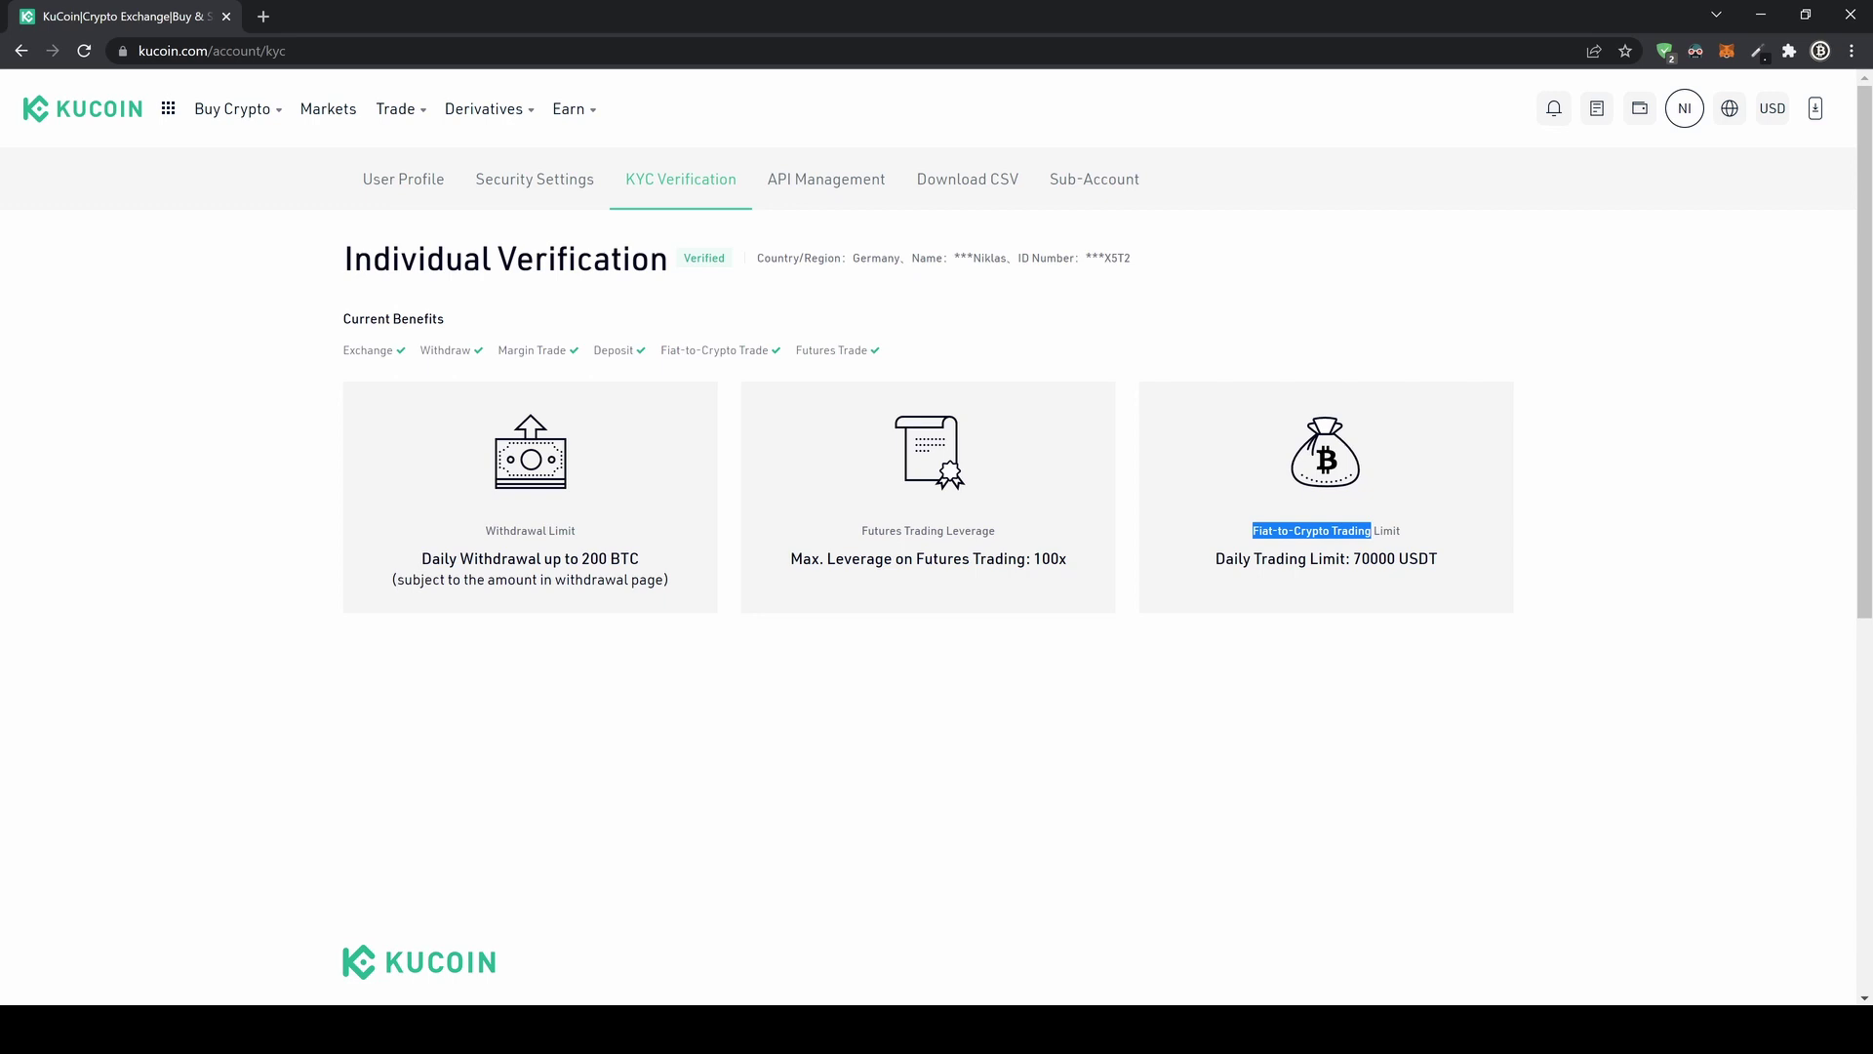
click(978, 390)
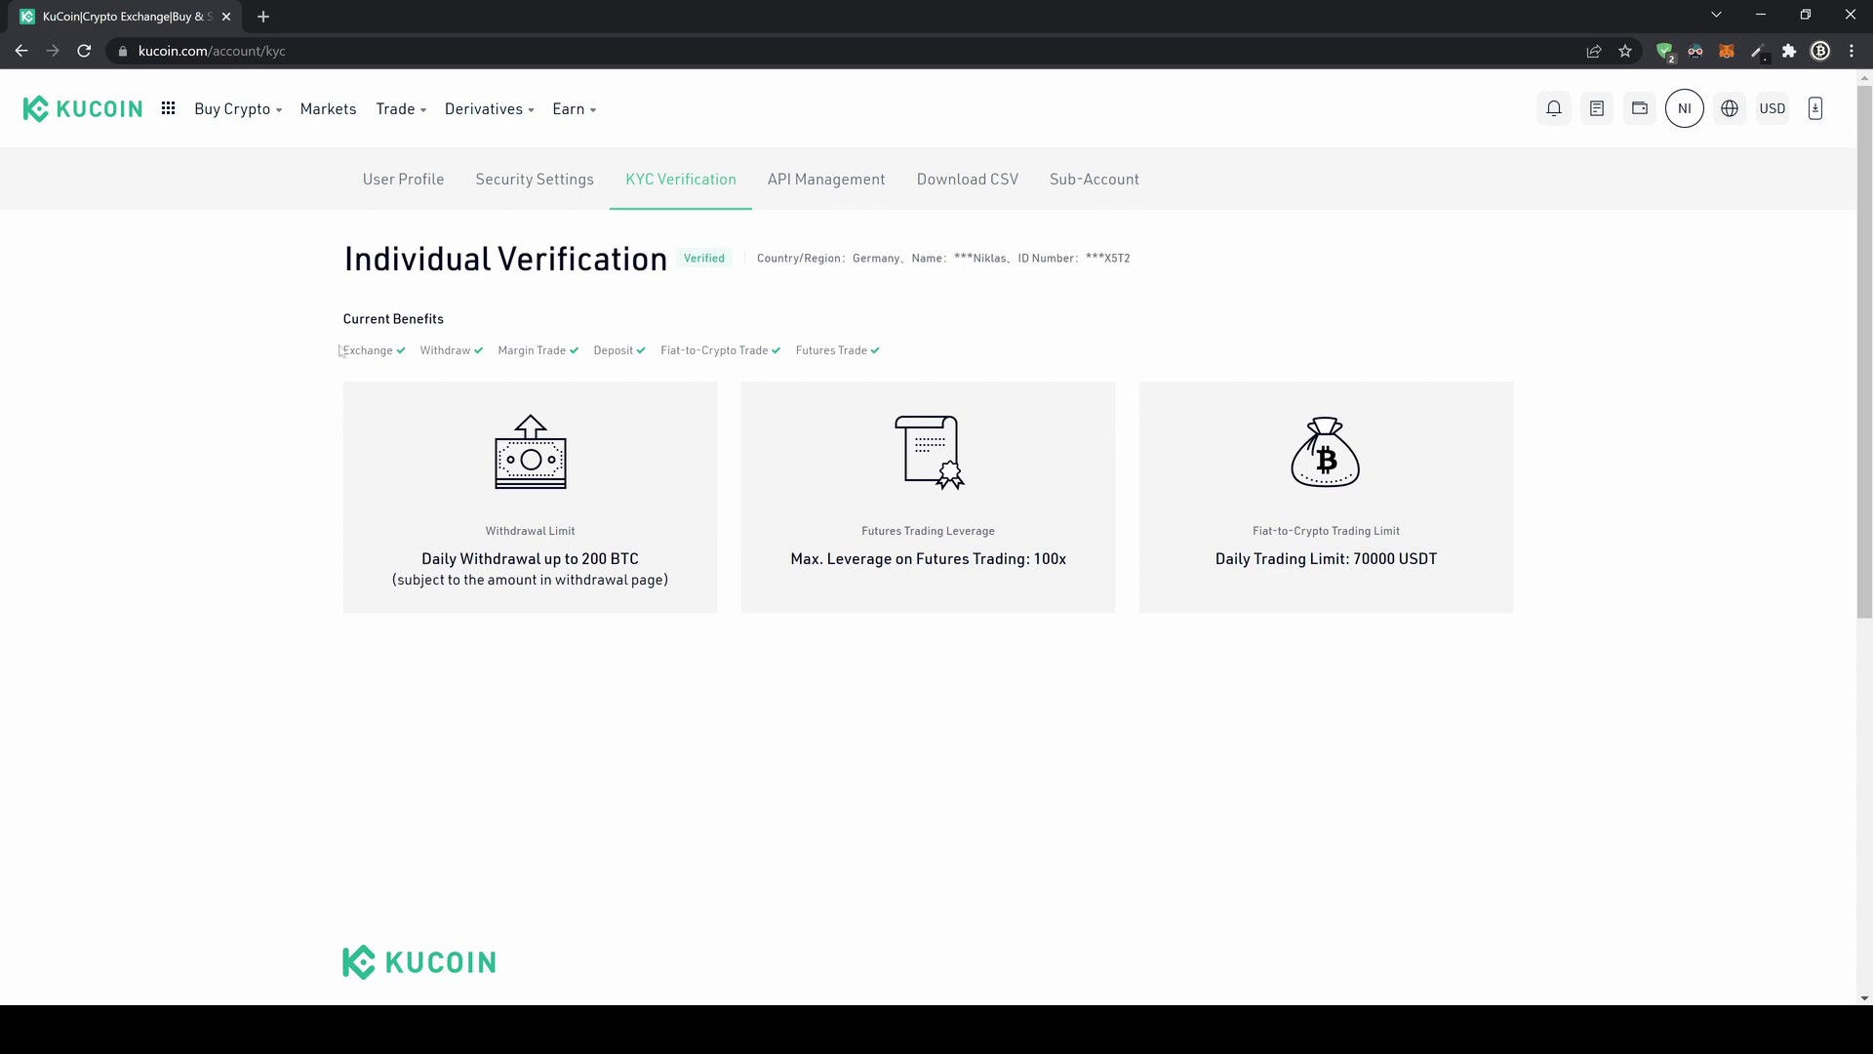
drag(340, 350, 916, 356)
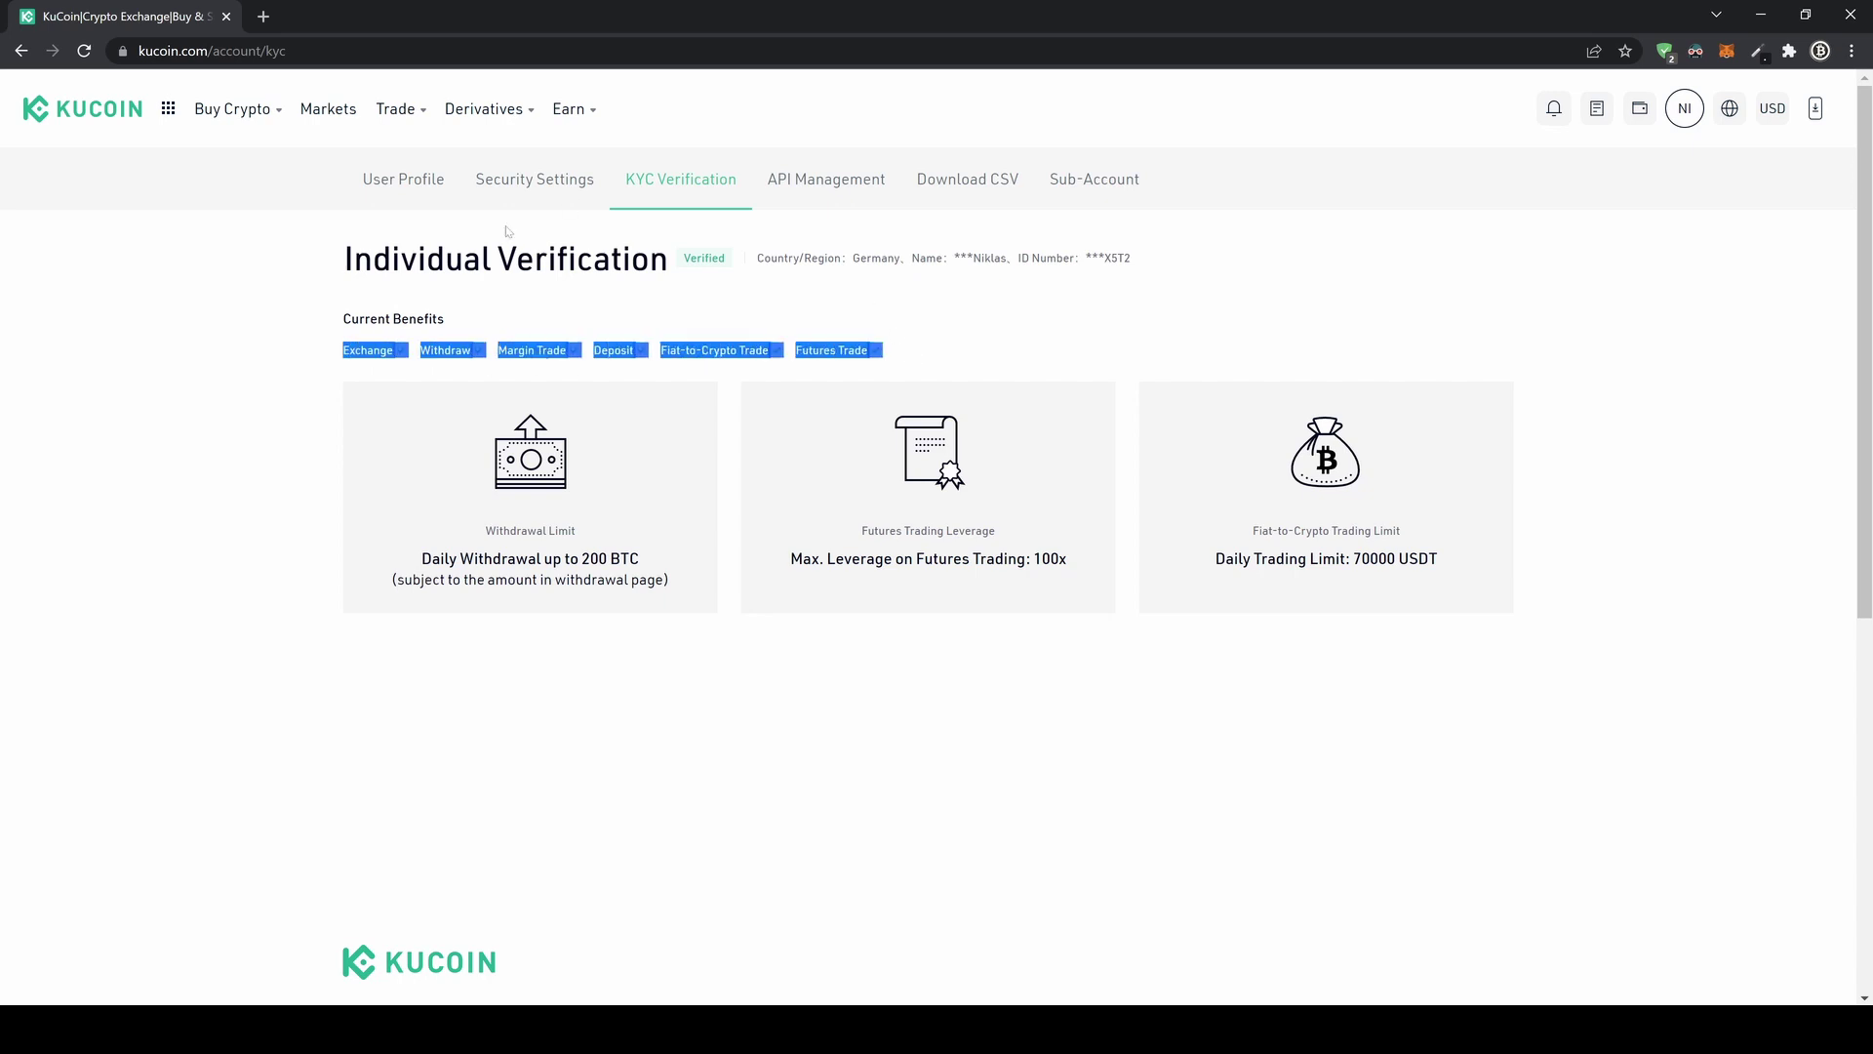
click(686, 266)
double_click(694, 260)
click(706, 288)
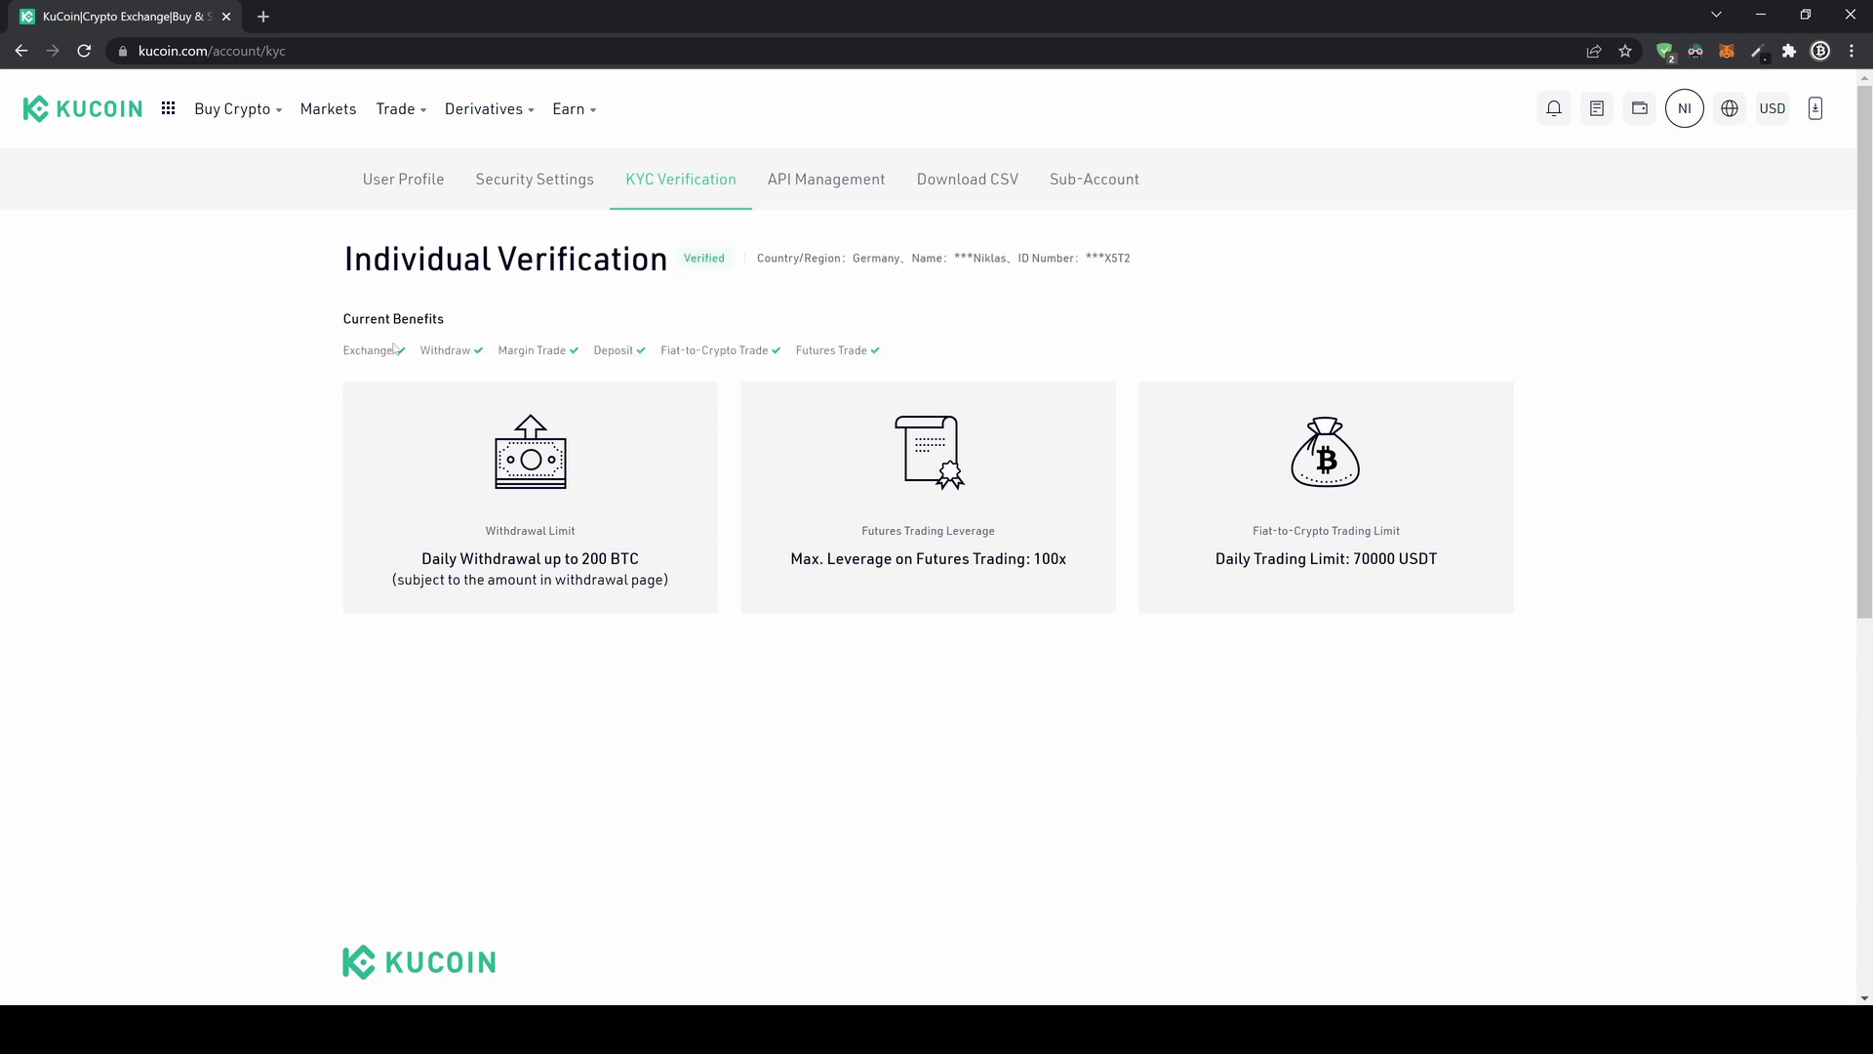
drag(394, 348, 907, 355)
click(615, 423)
Step: Open the Main Account balances and search the coin list for 'eur'
mouse_move(1640, 115)
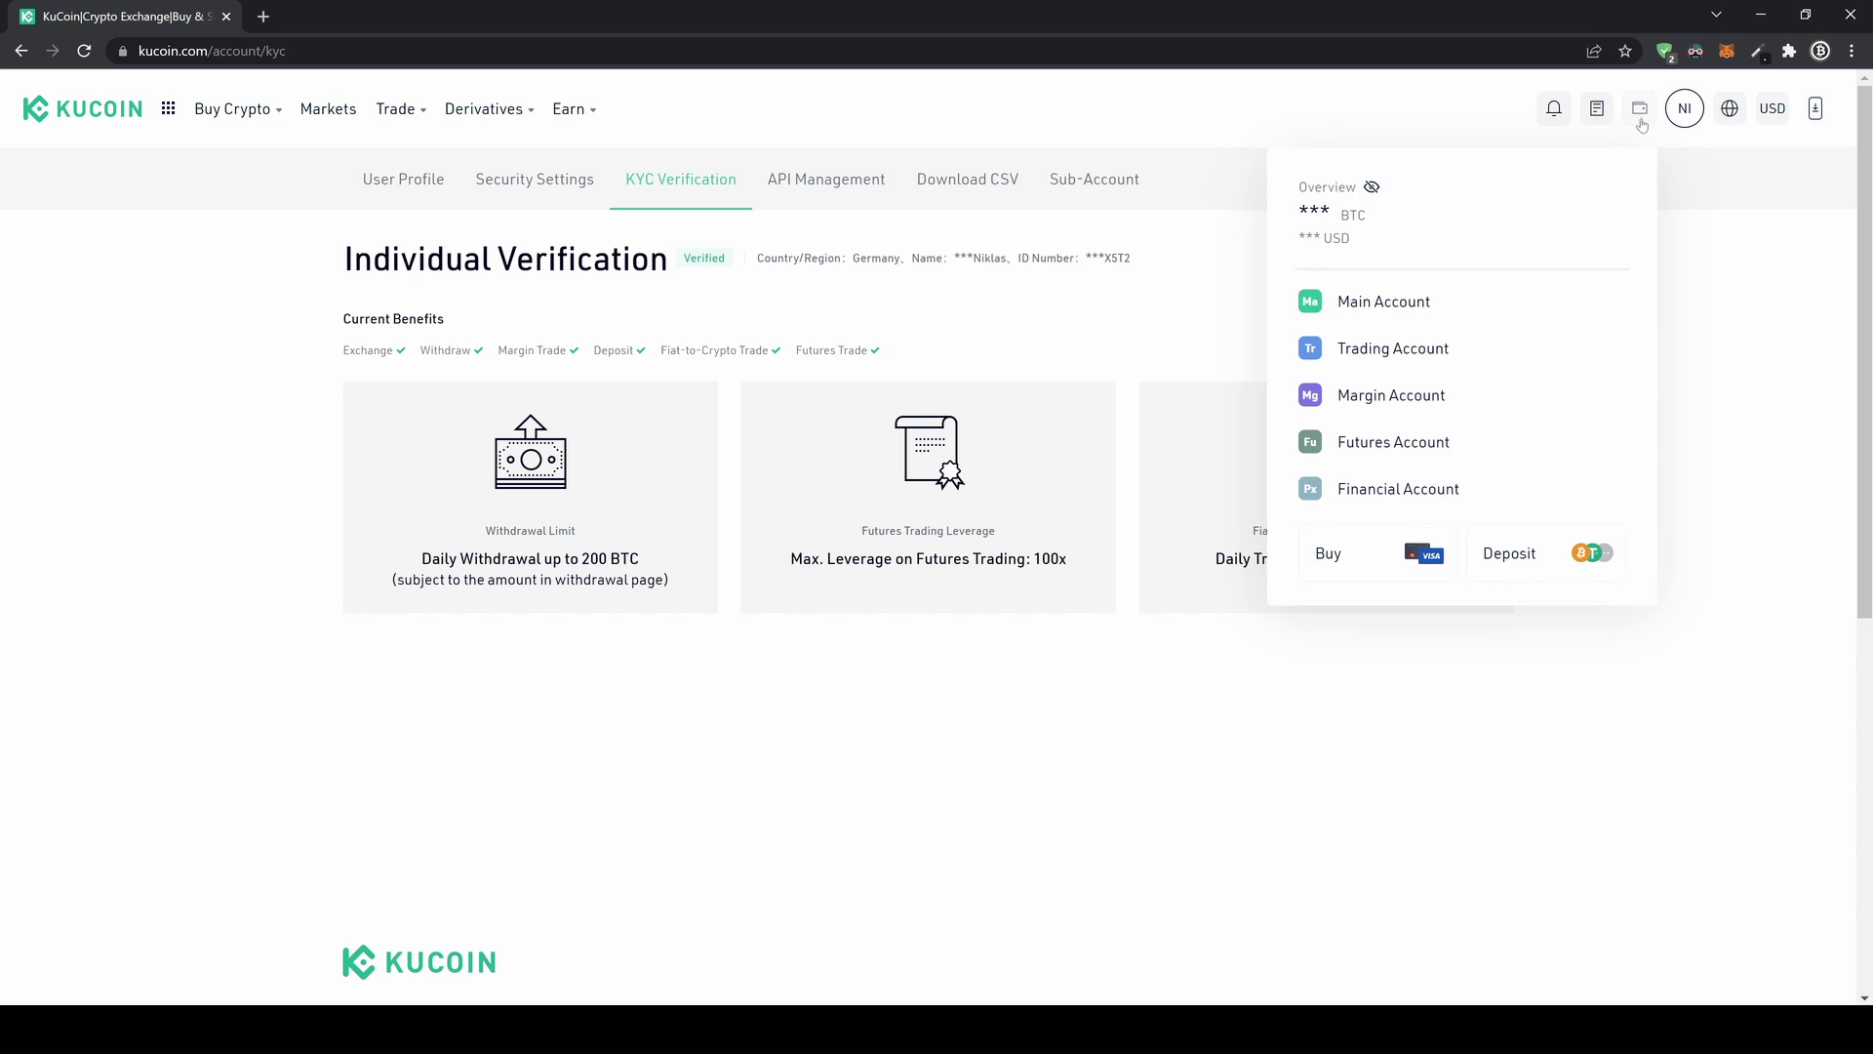
click(1520, 309)
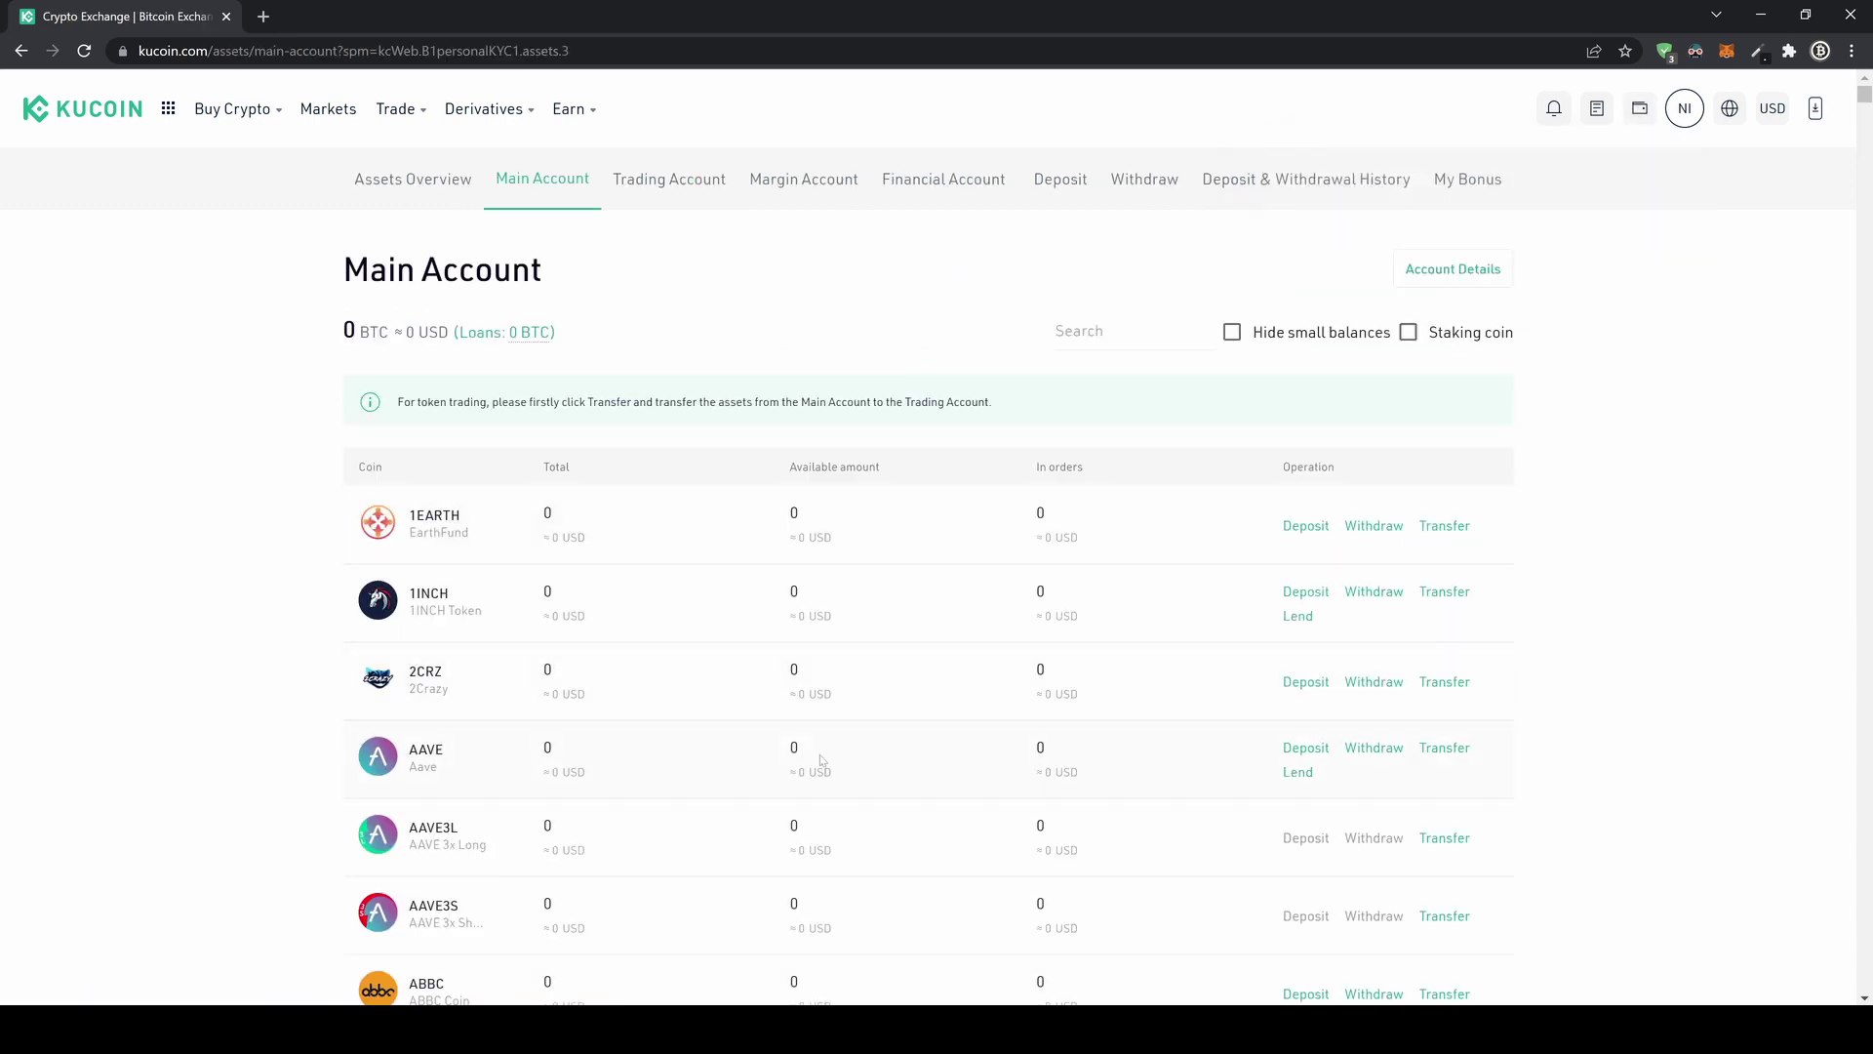
scroll(761, 469, down, 20)
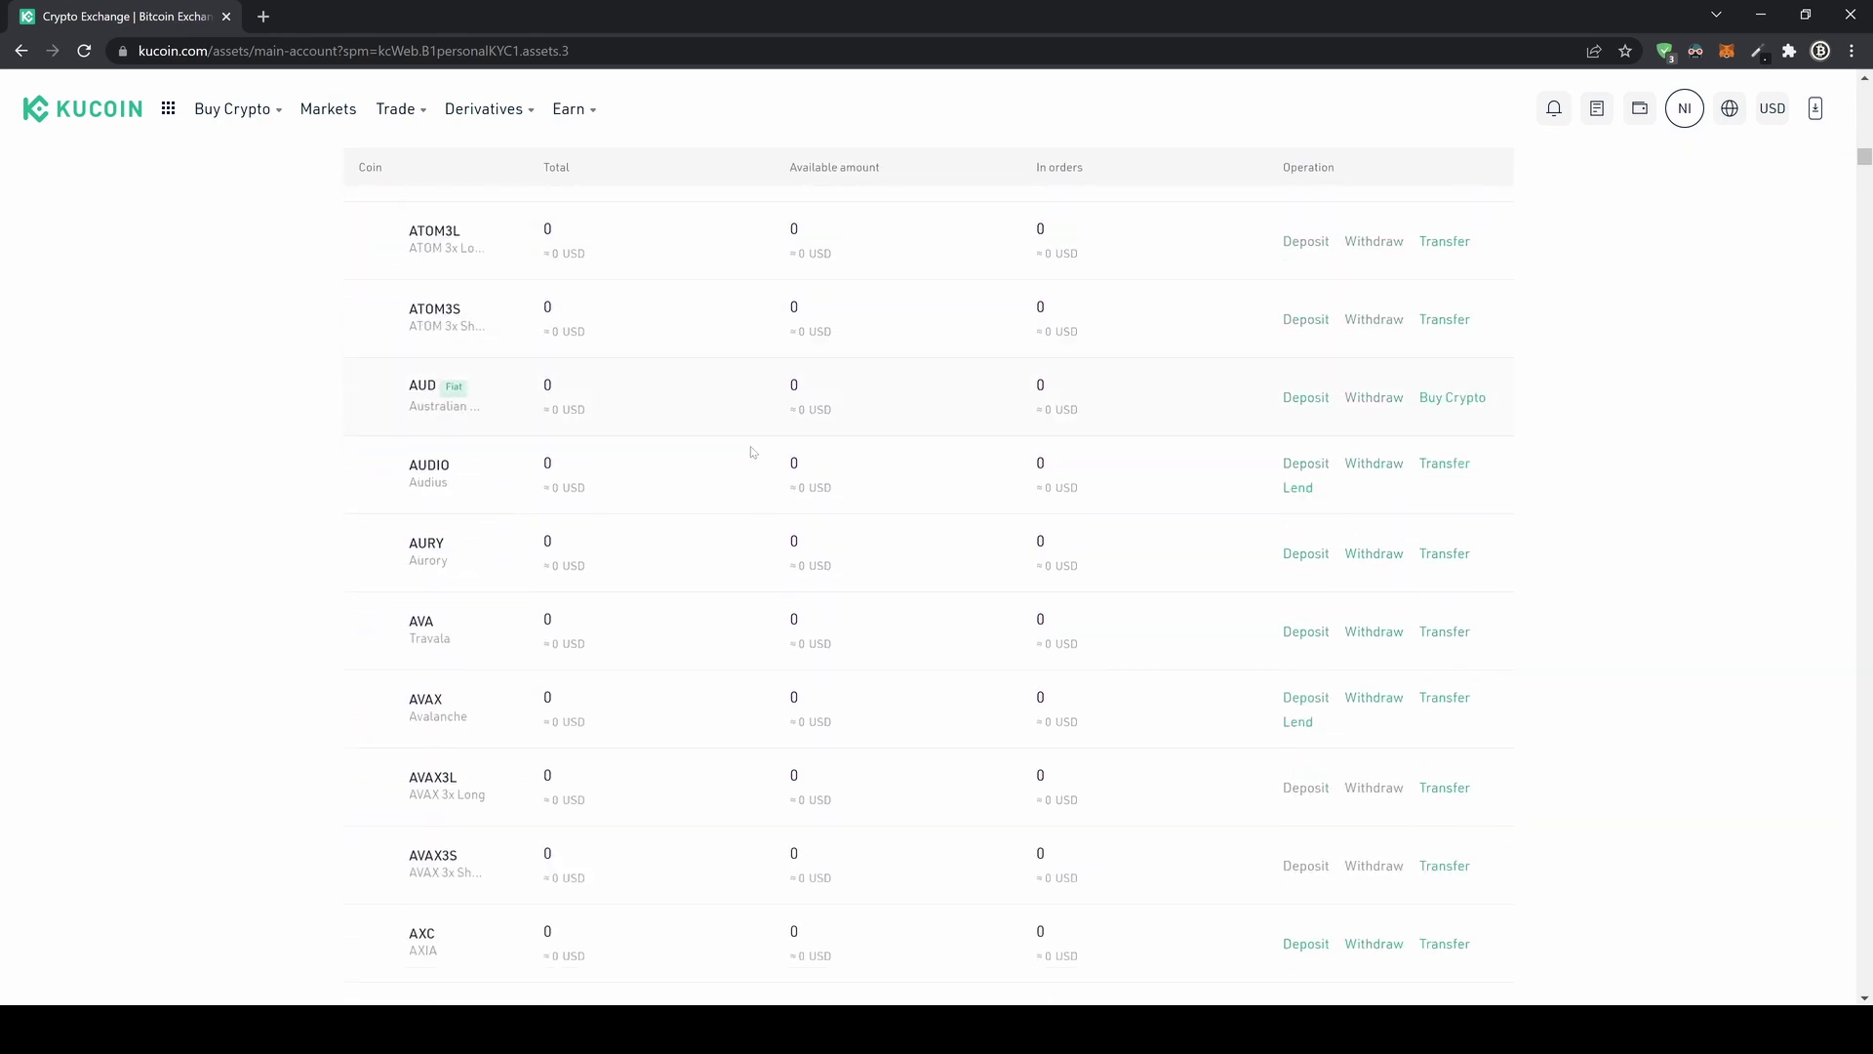
scroll(753, 456, down, 10)
scroll(711, 532, up, 12)
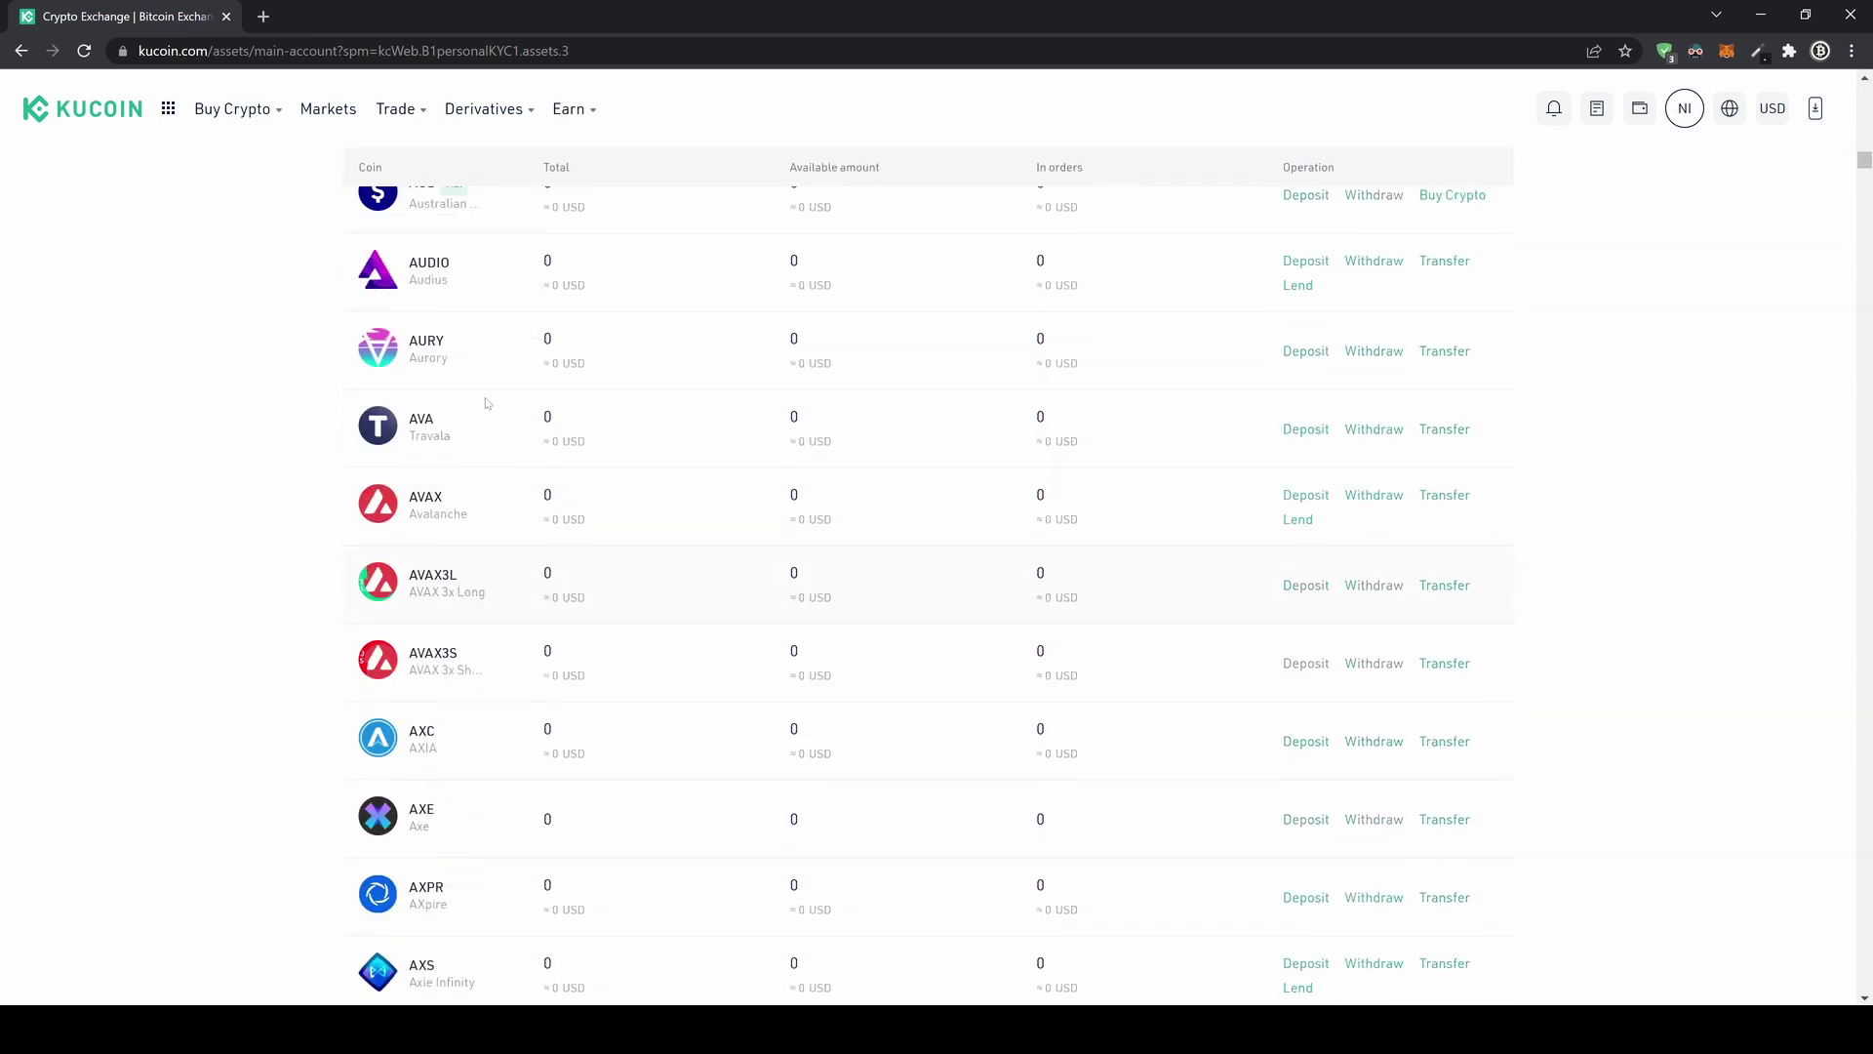
scroll(507, 469, up, 20)
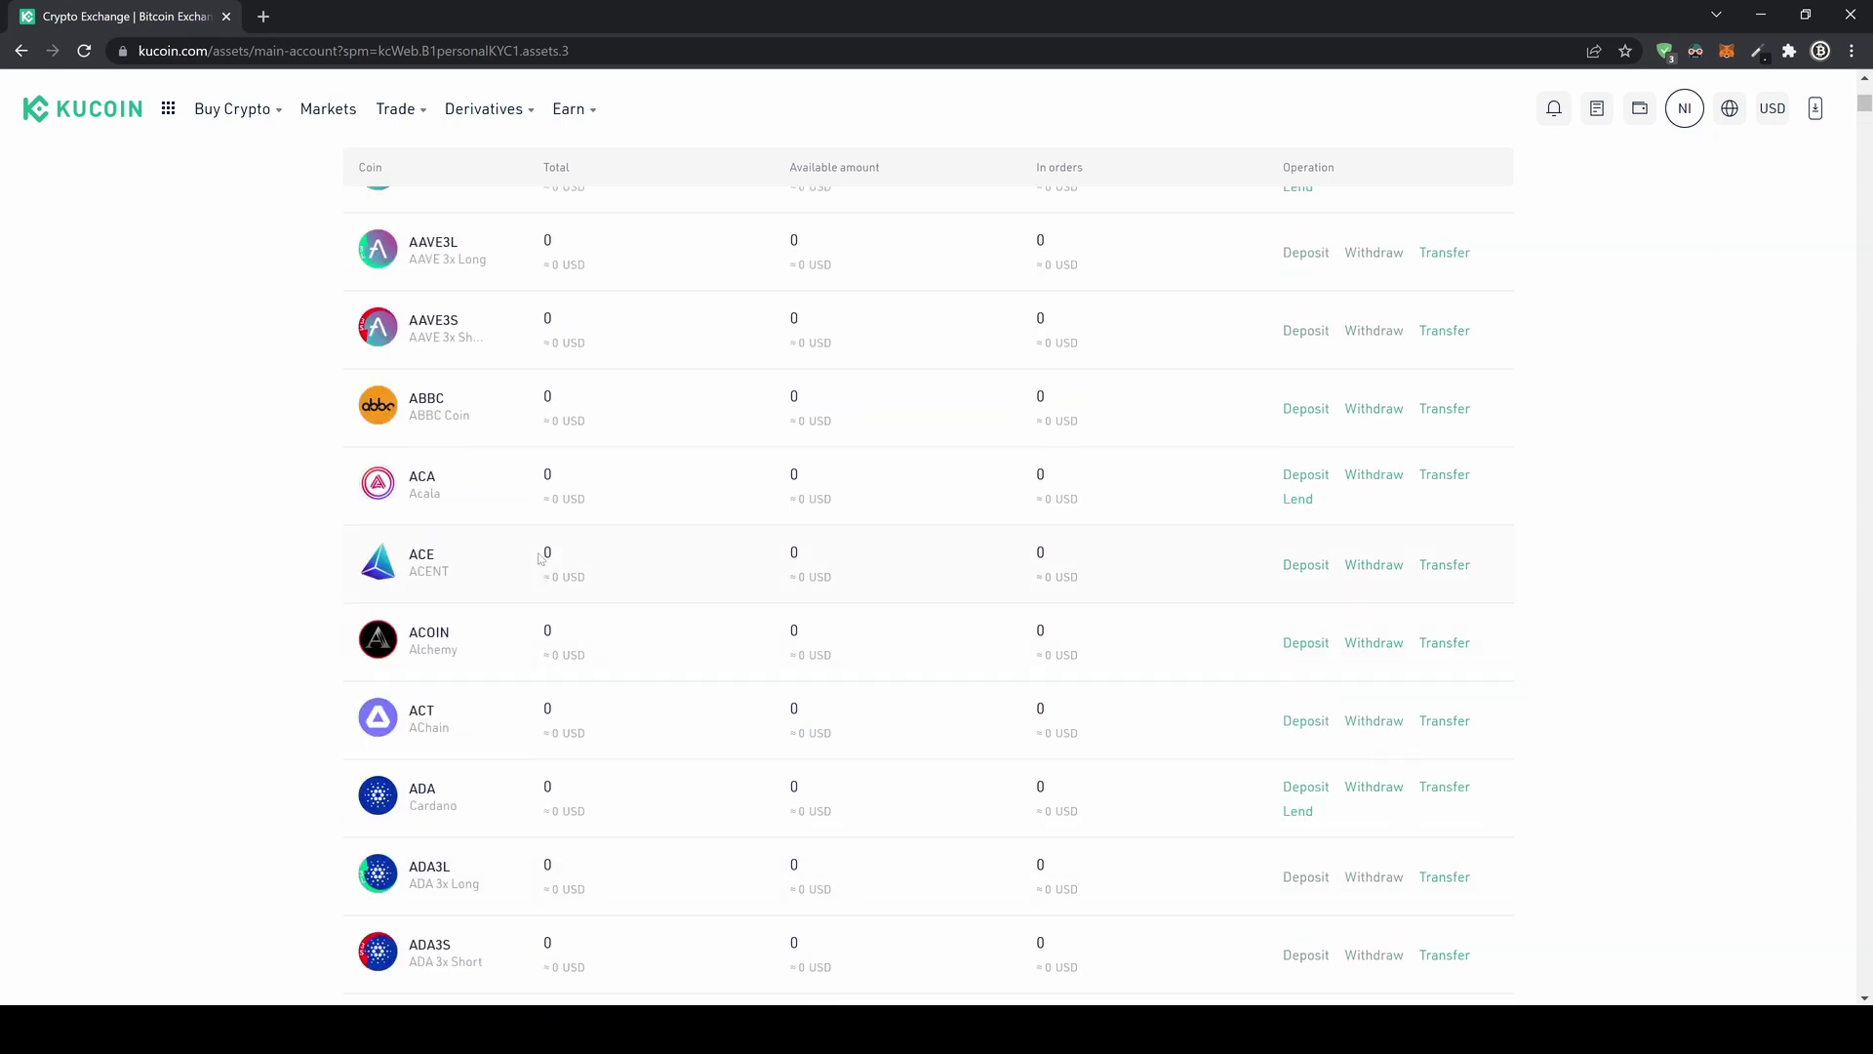
scroll(539, 558, up, 8)
click(1132, 332)
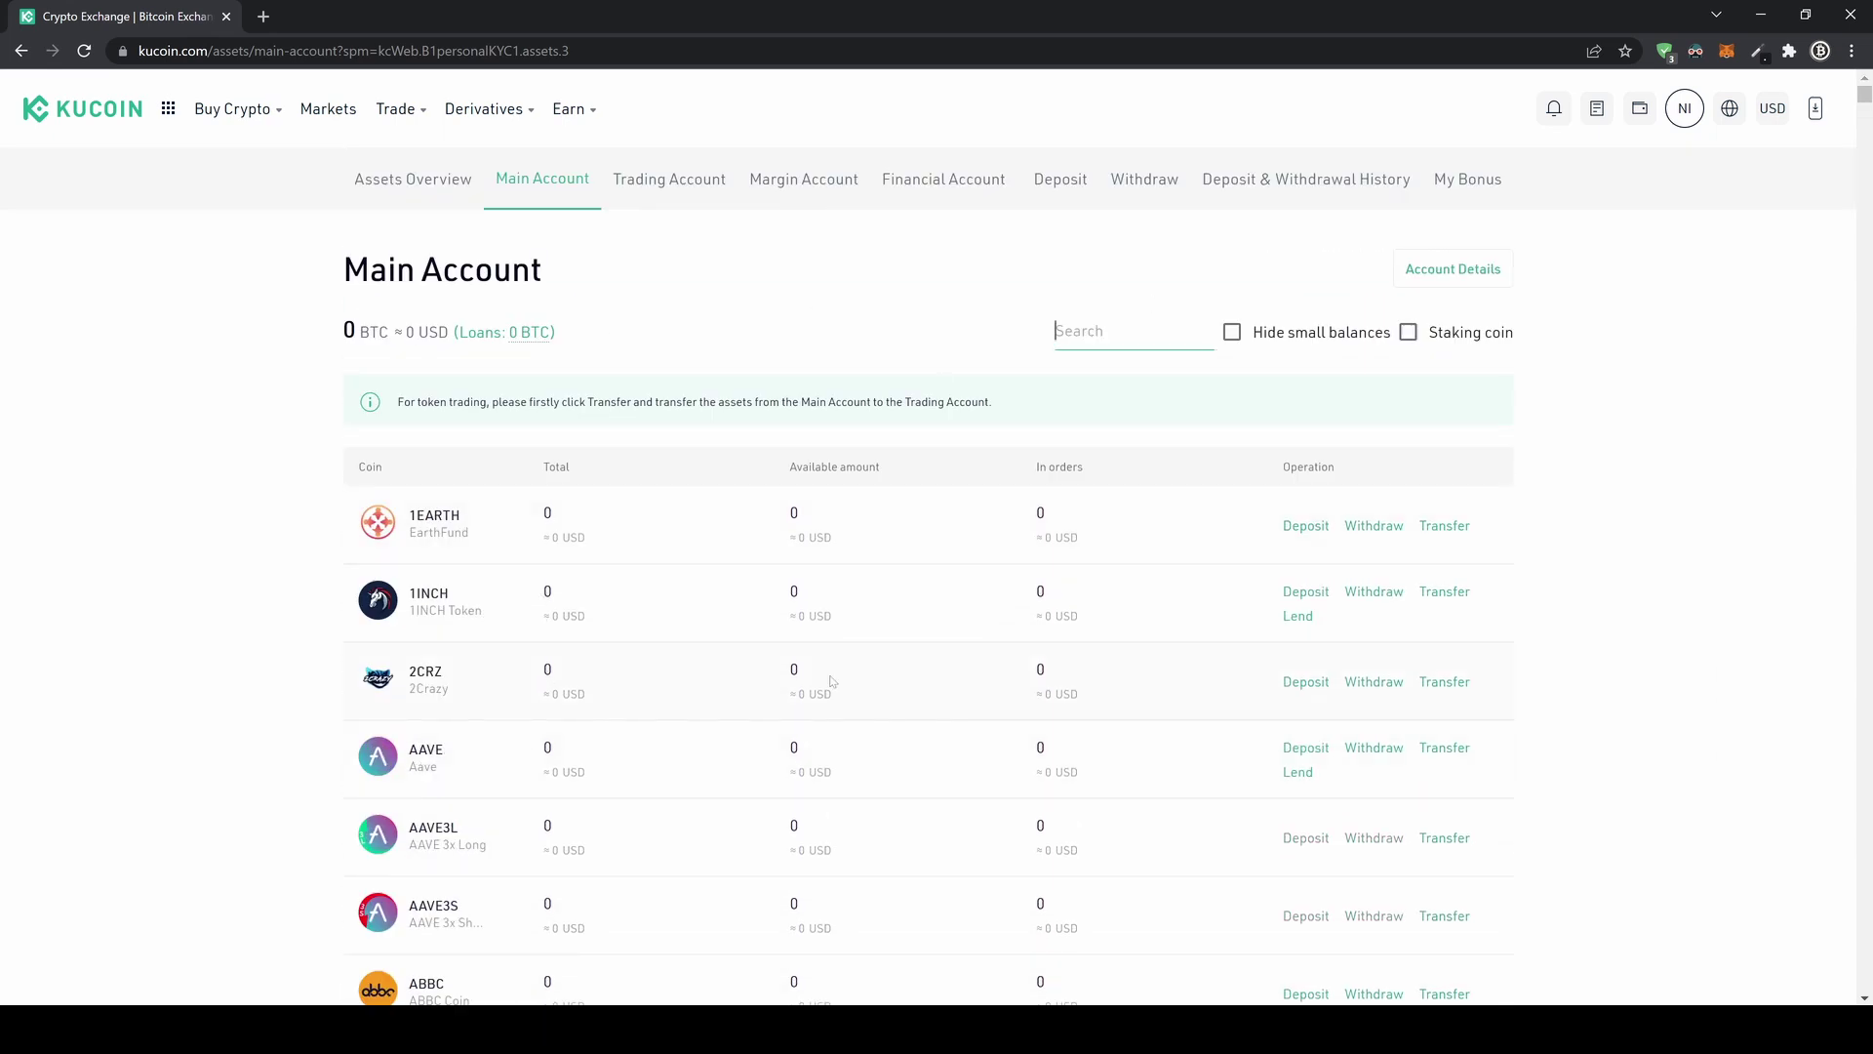
text(eur)
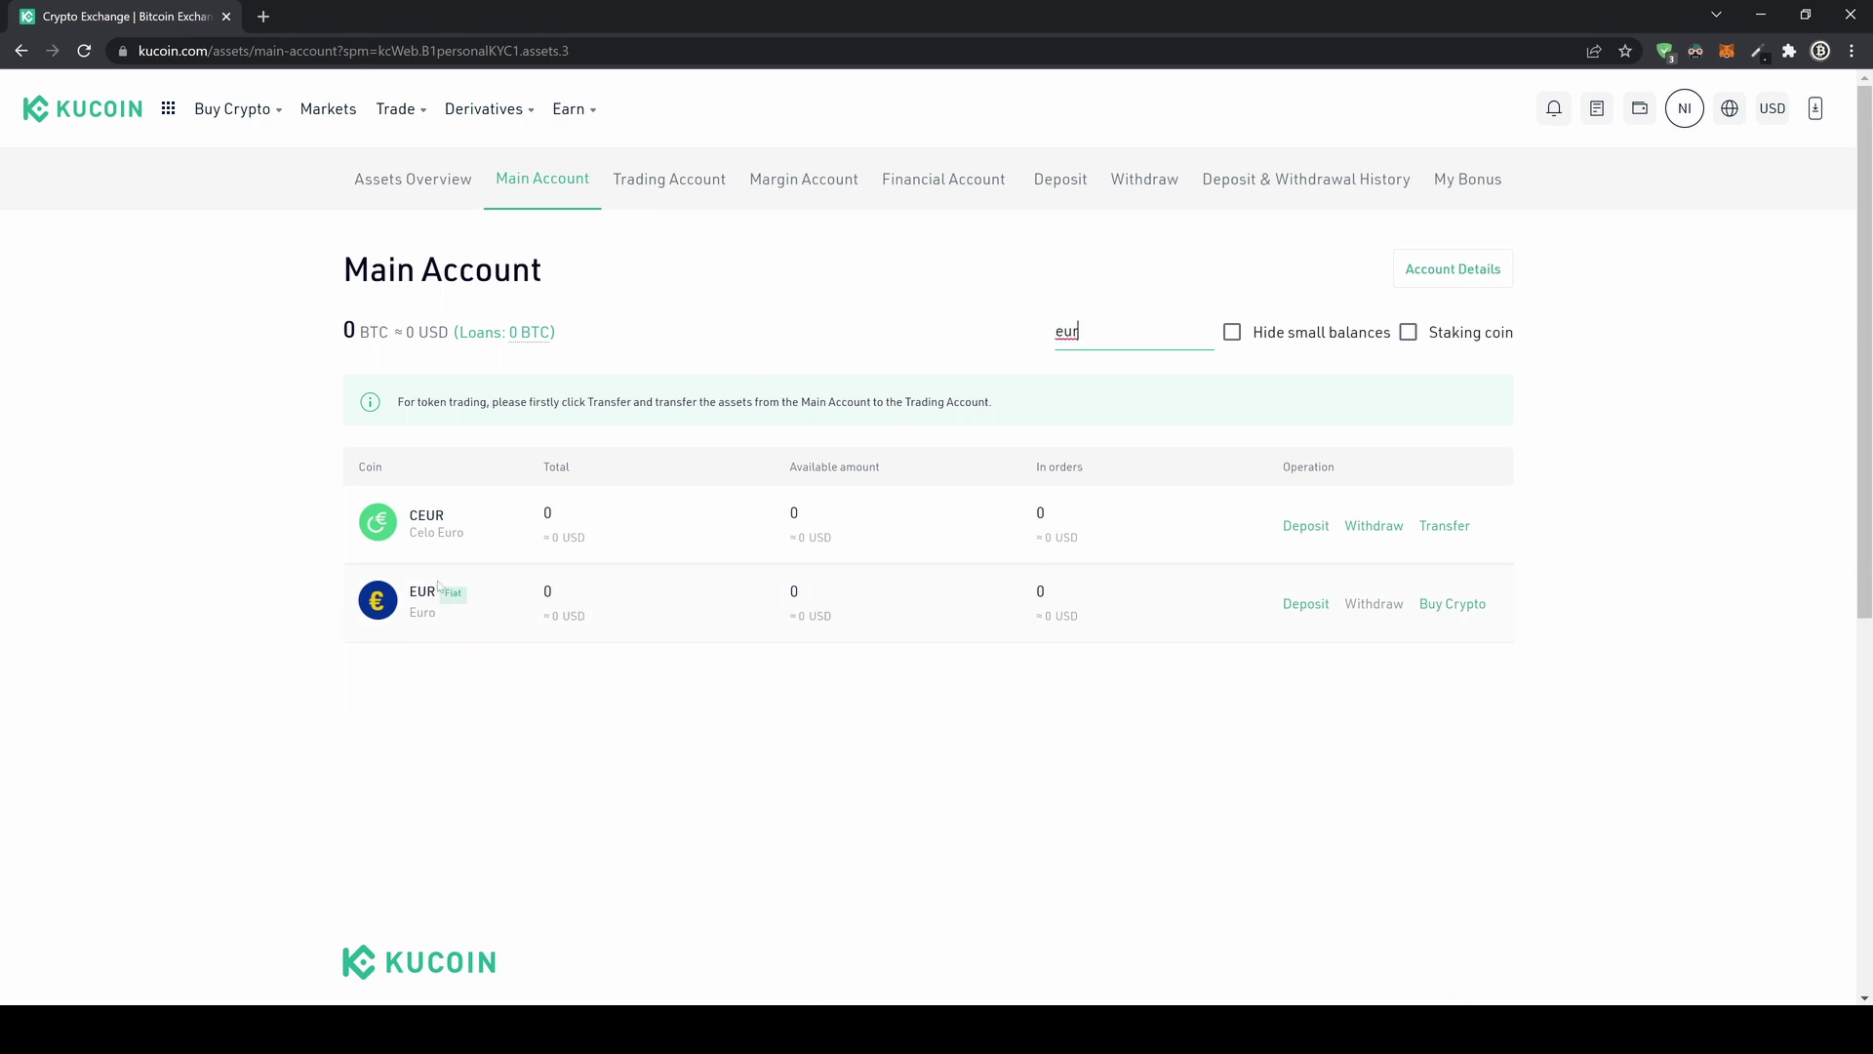
Step: Open the EUR deposit page and highlight the SEPA account name, IBAN and reference note
click(1286, 607)
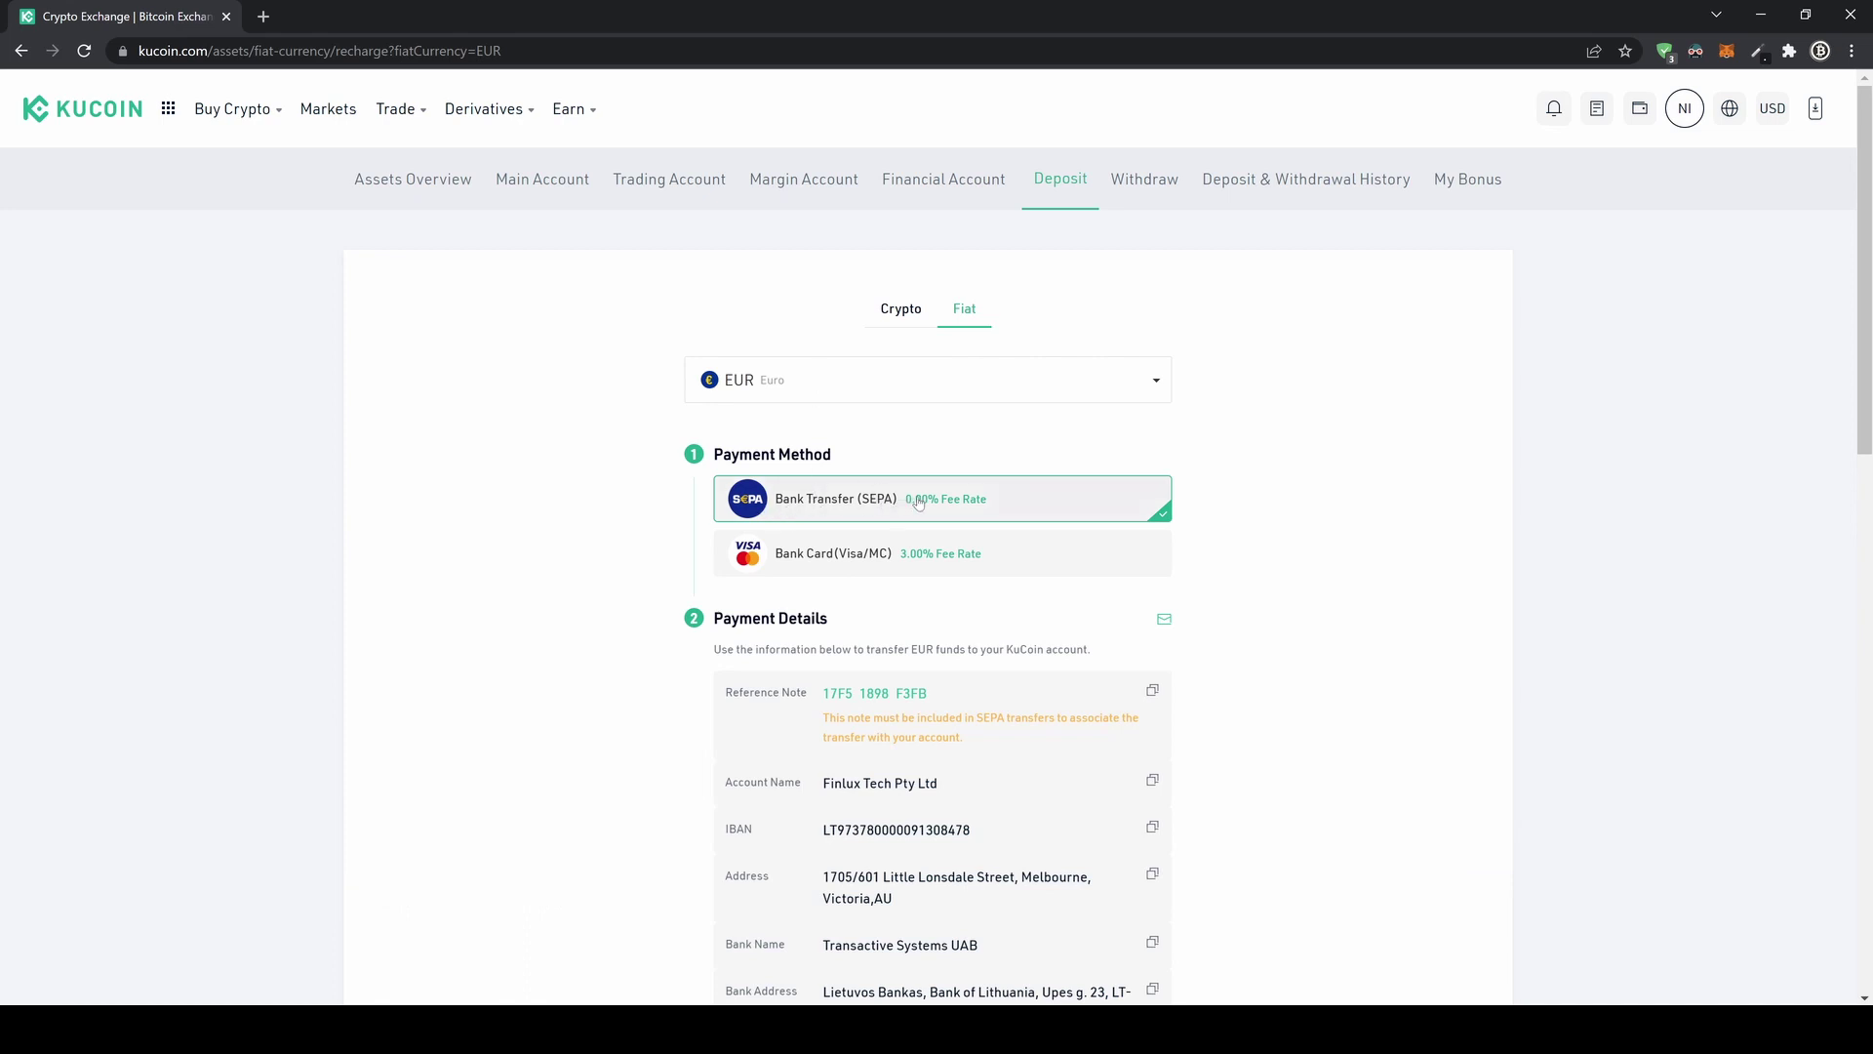
scroll(904, 480, down, 3)
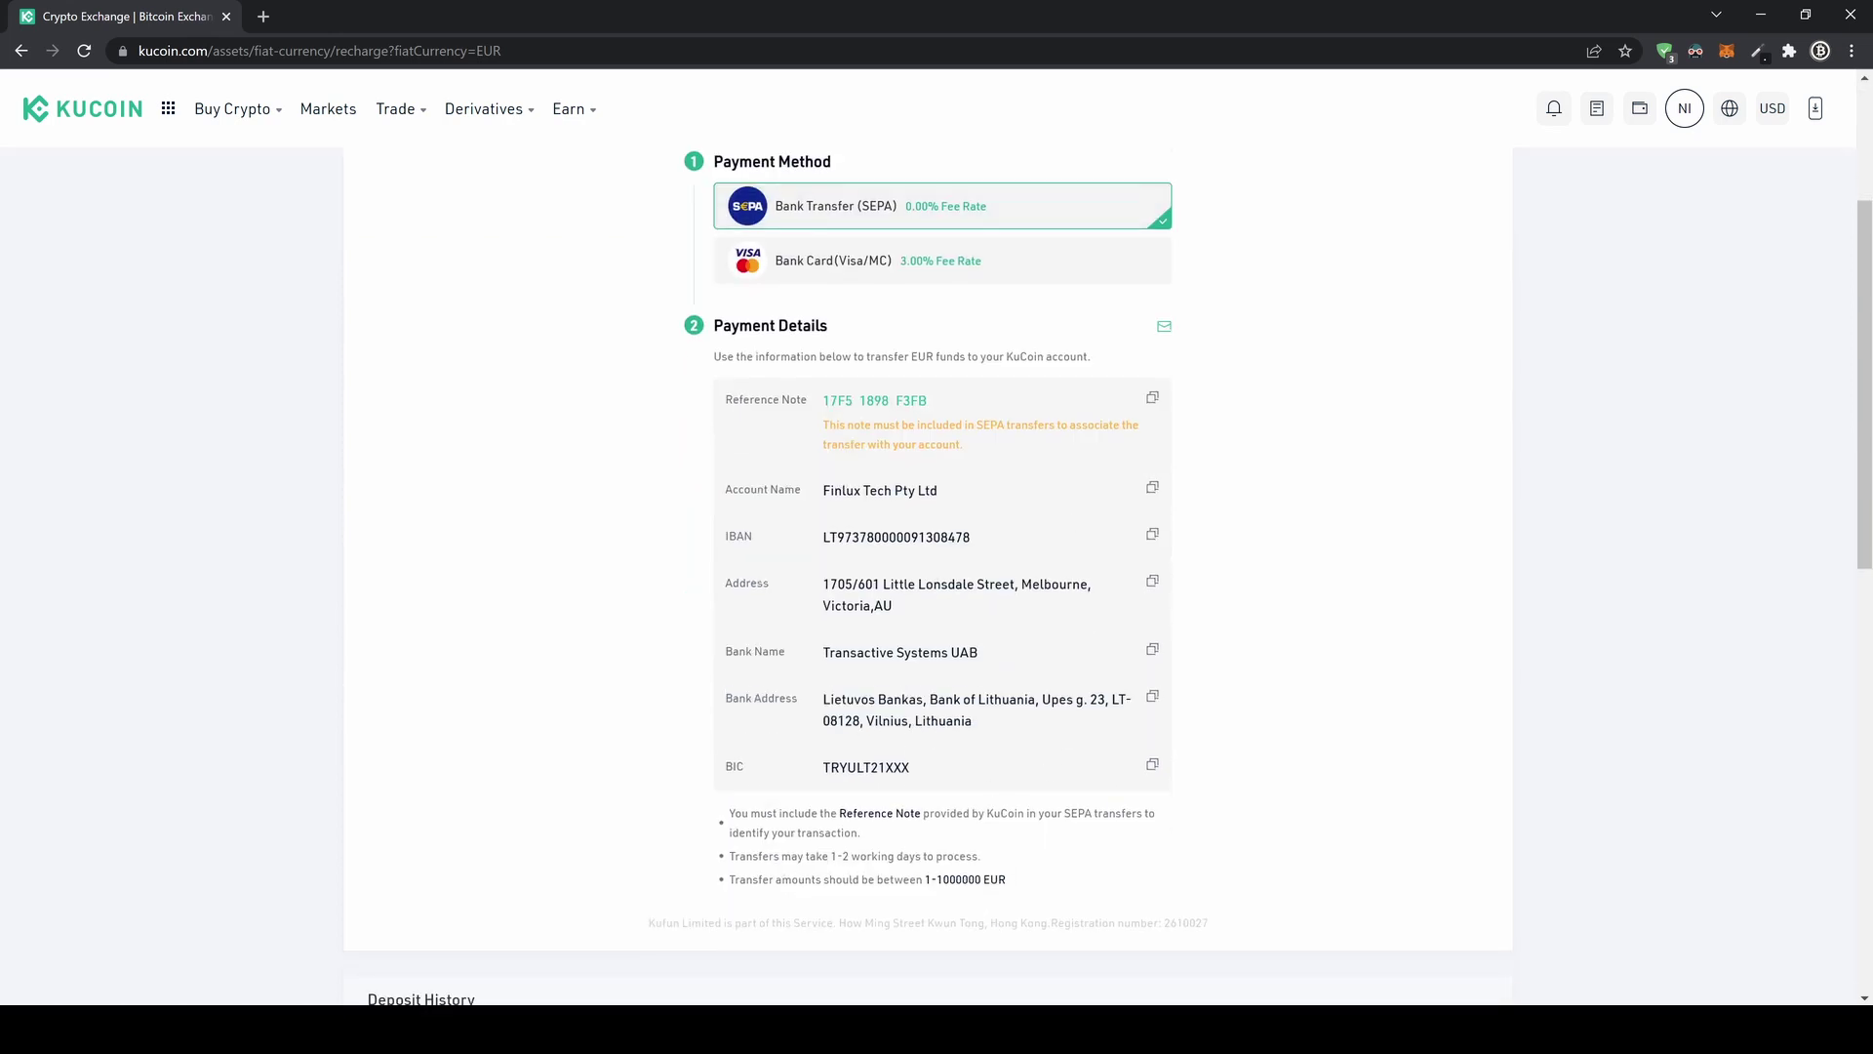
drag(822, 490, 924, 489)
drag(823, 538, 964, 538)
click(1109, 530)
drag(822, 400, 929, 400)
click(929, 400)
scroll(920, 566, up, 2)
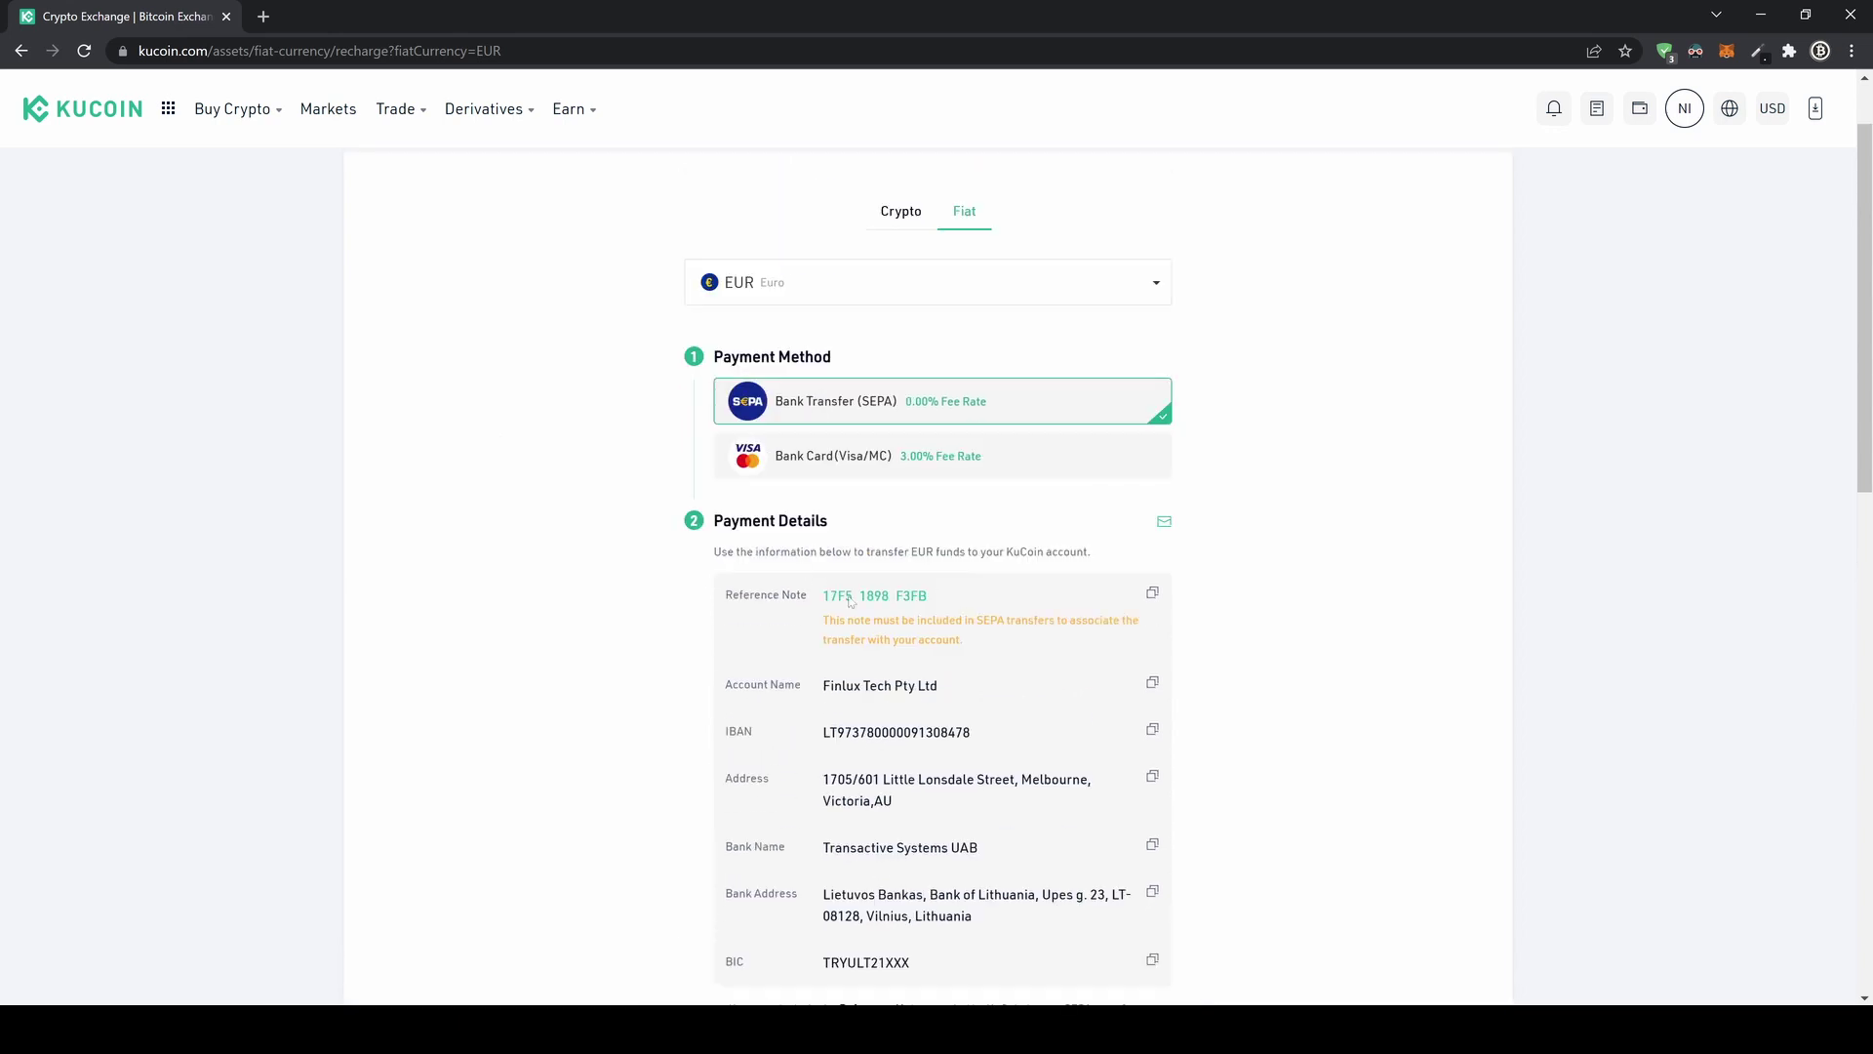
click(864, 456)
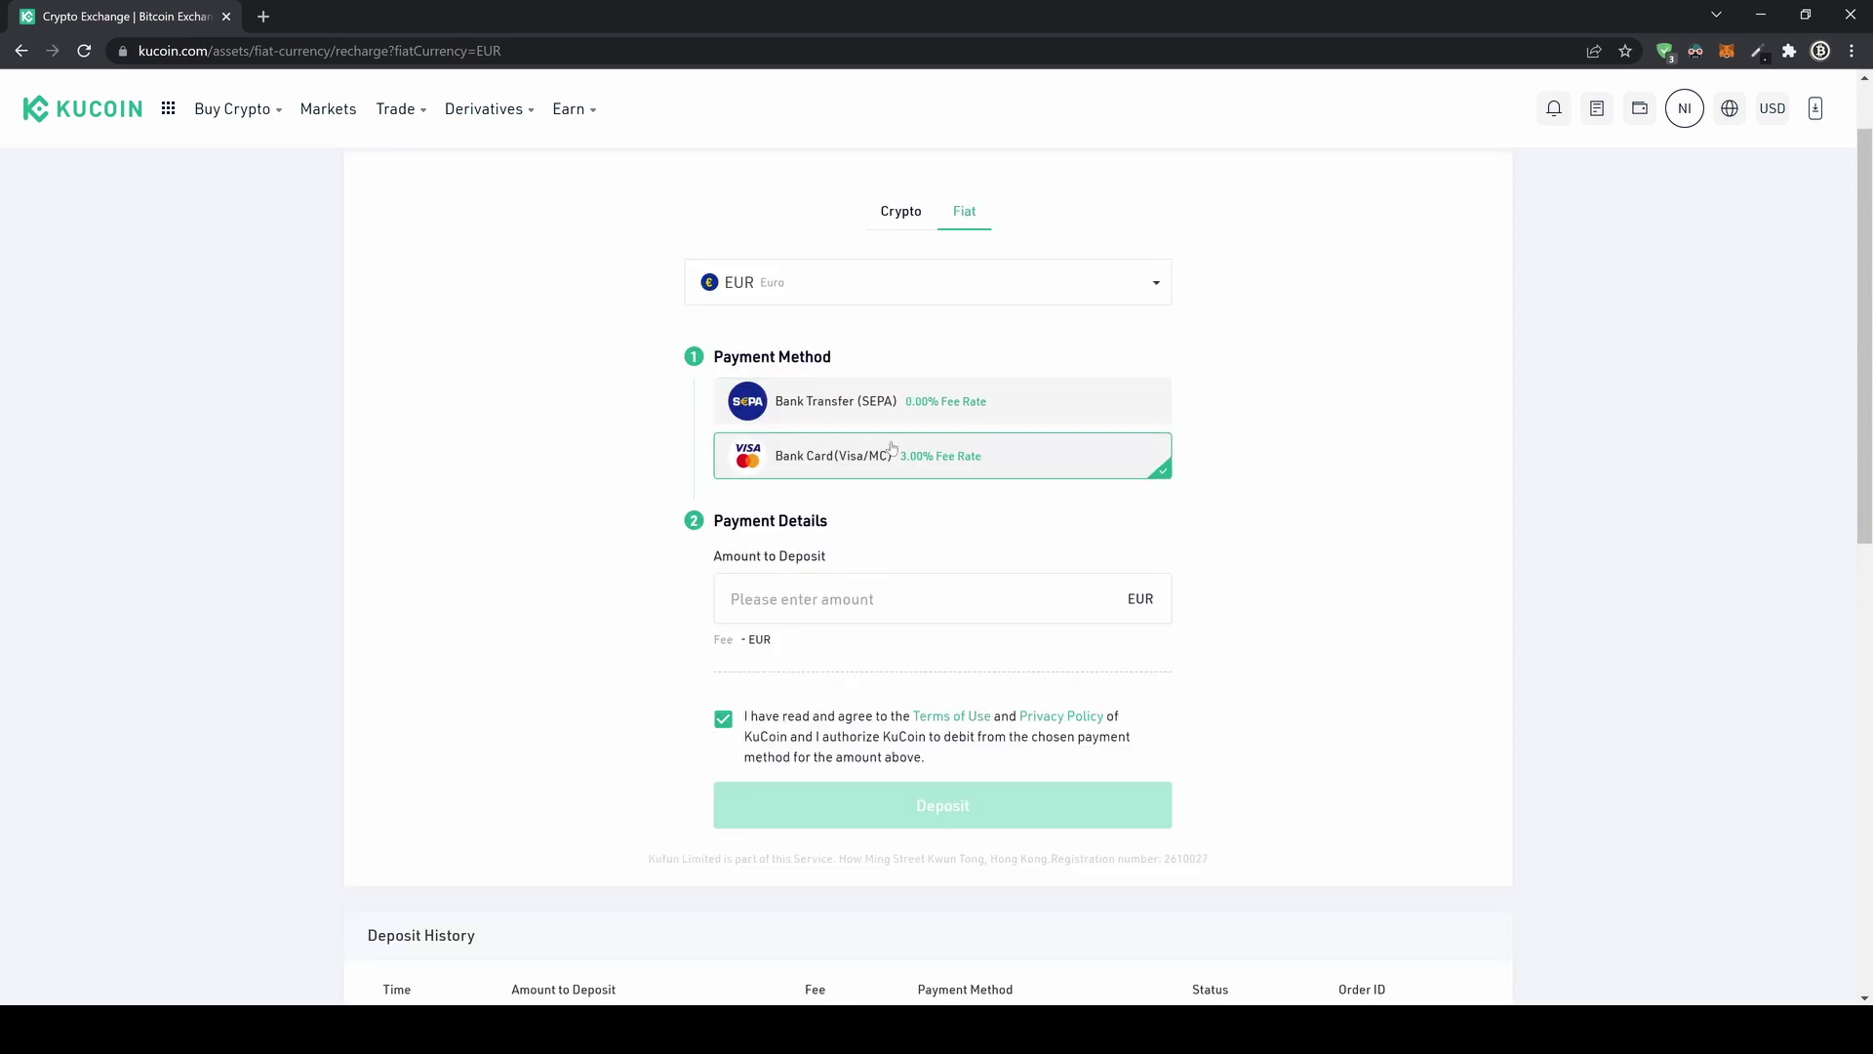
click(936, 598)
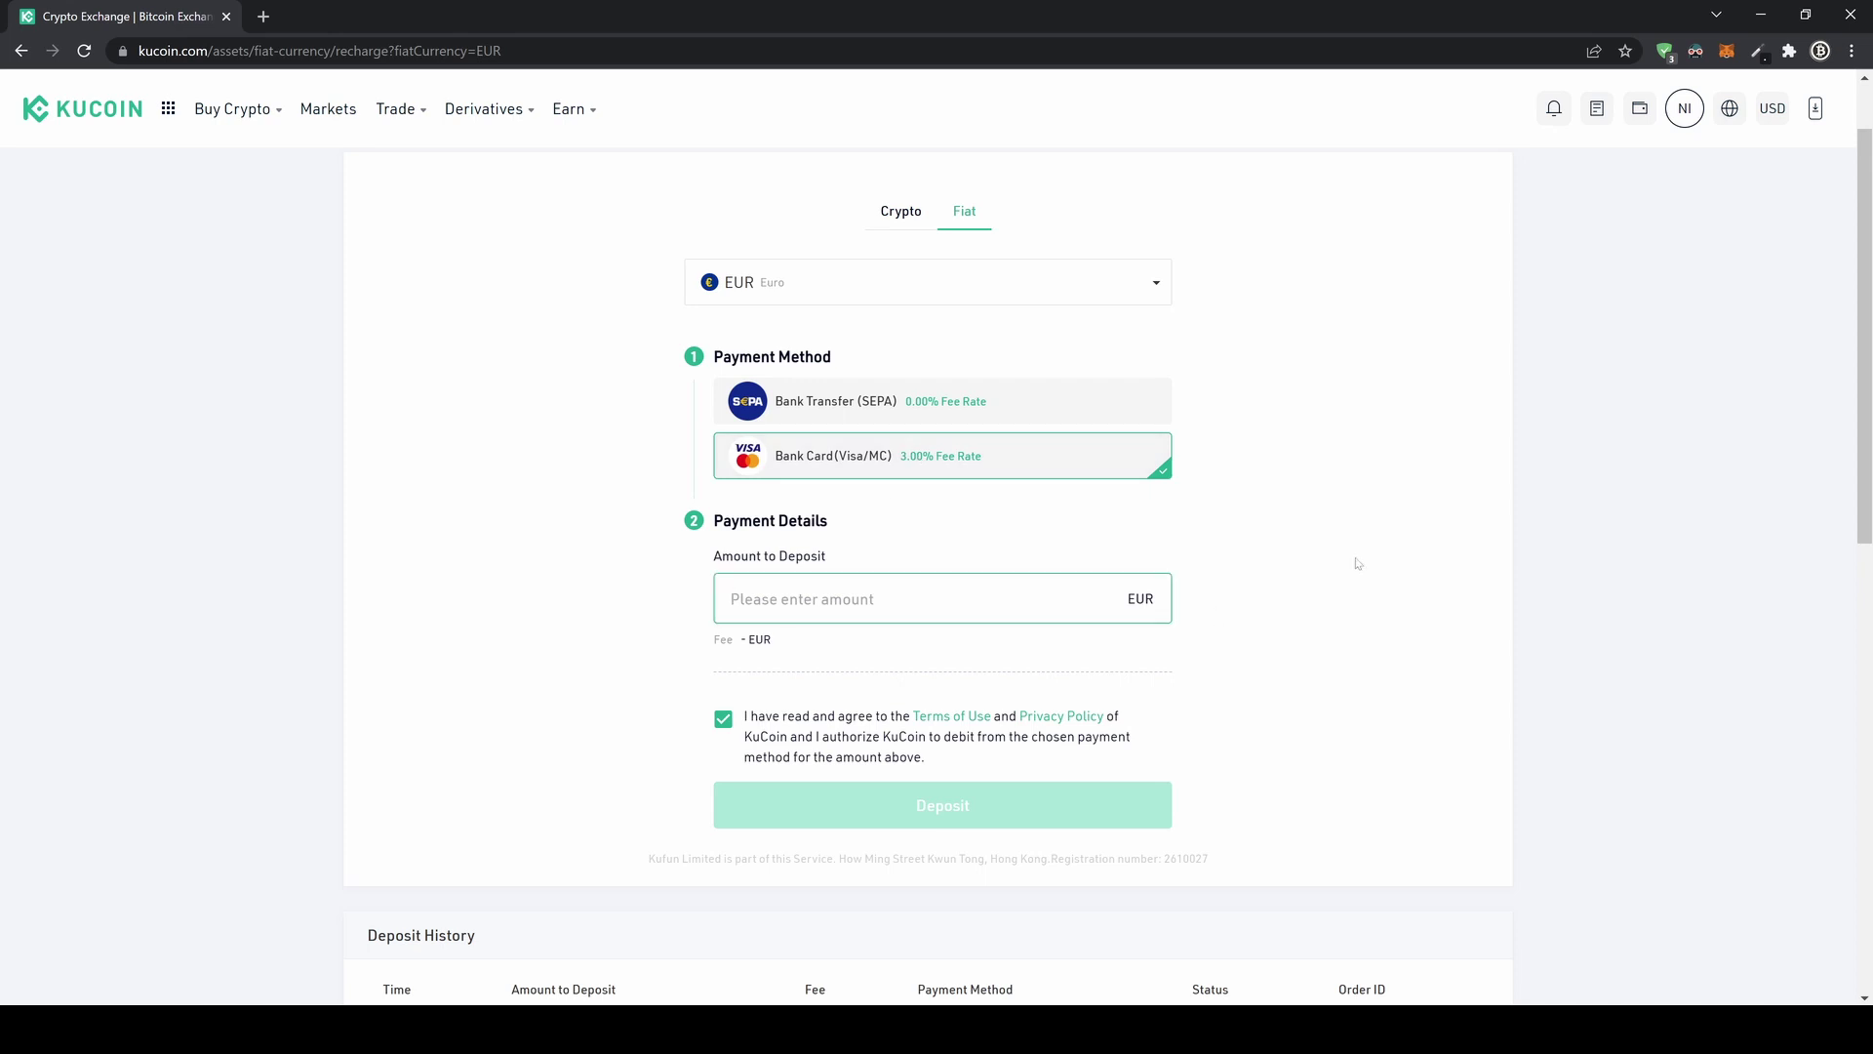
text(200)
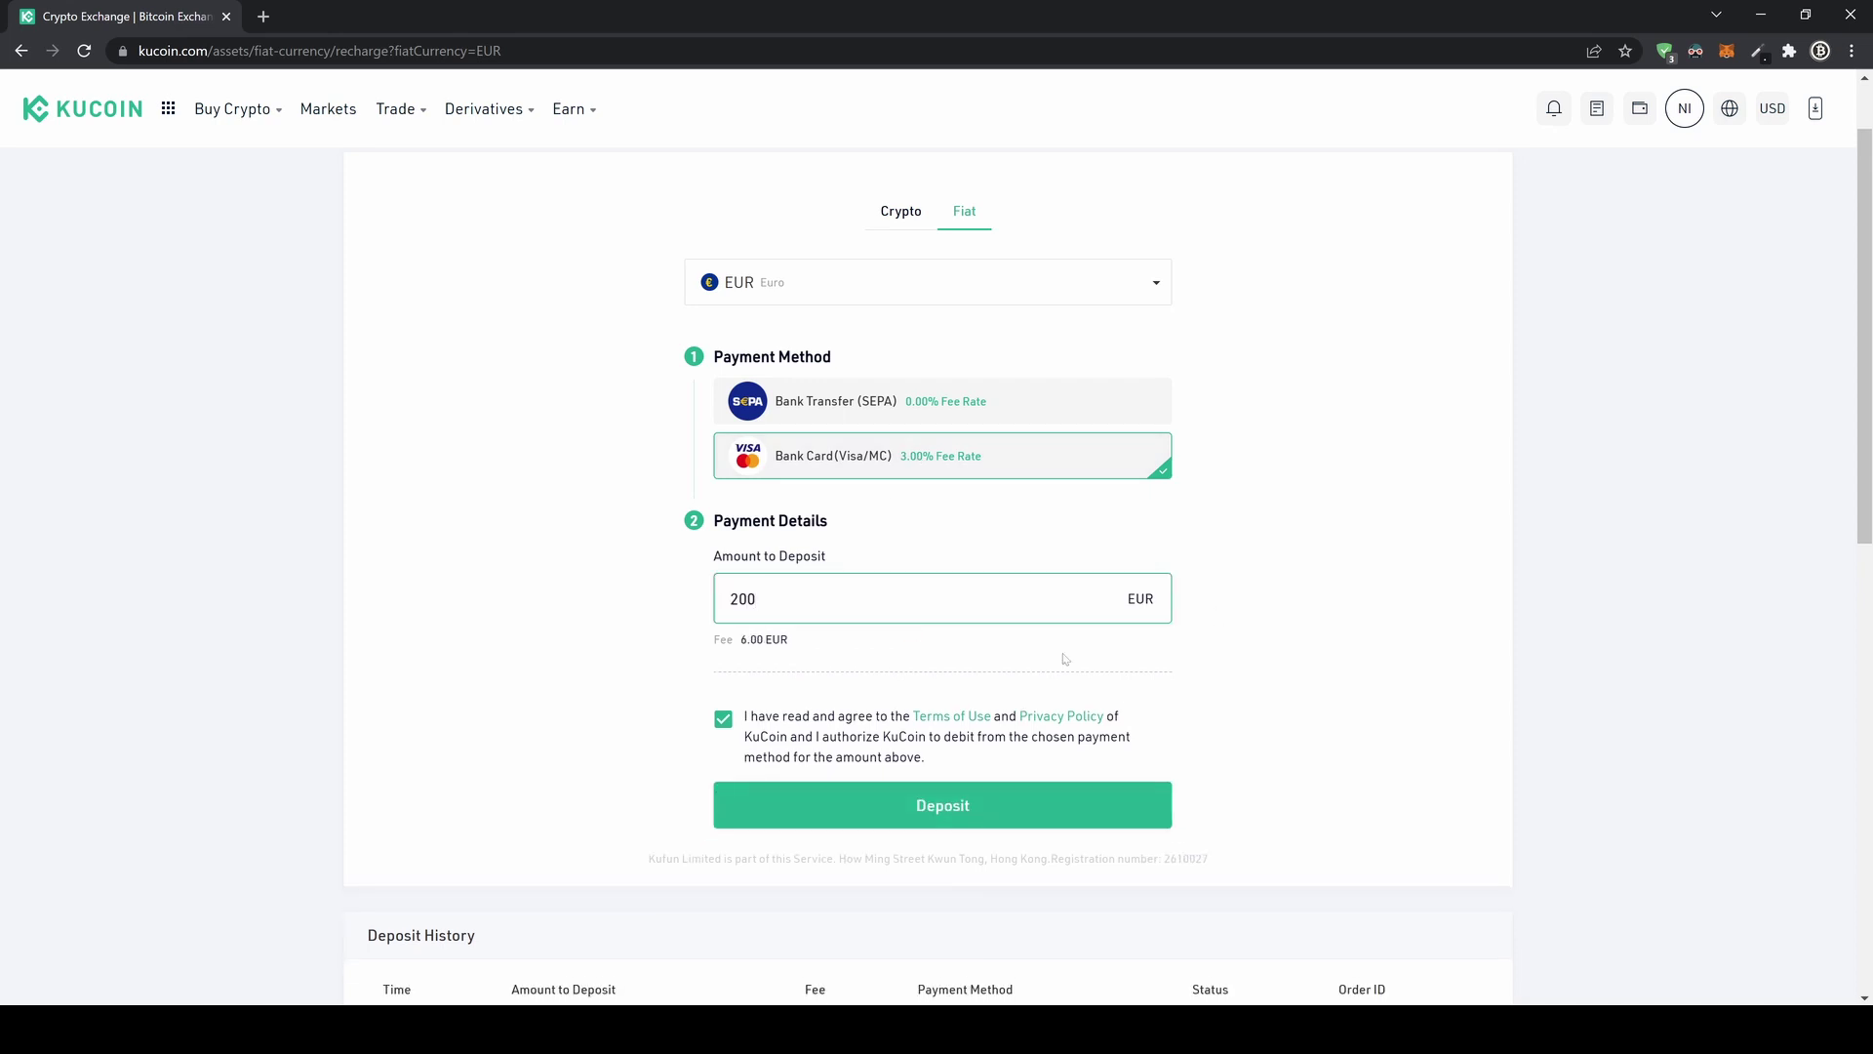
click(1285, 525)
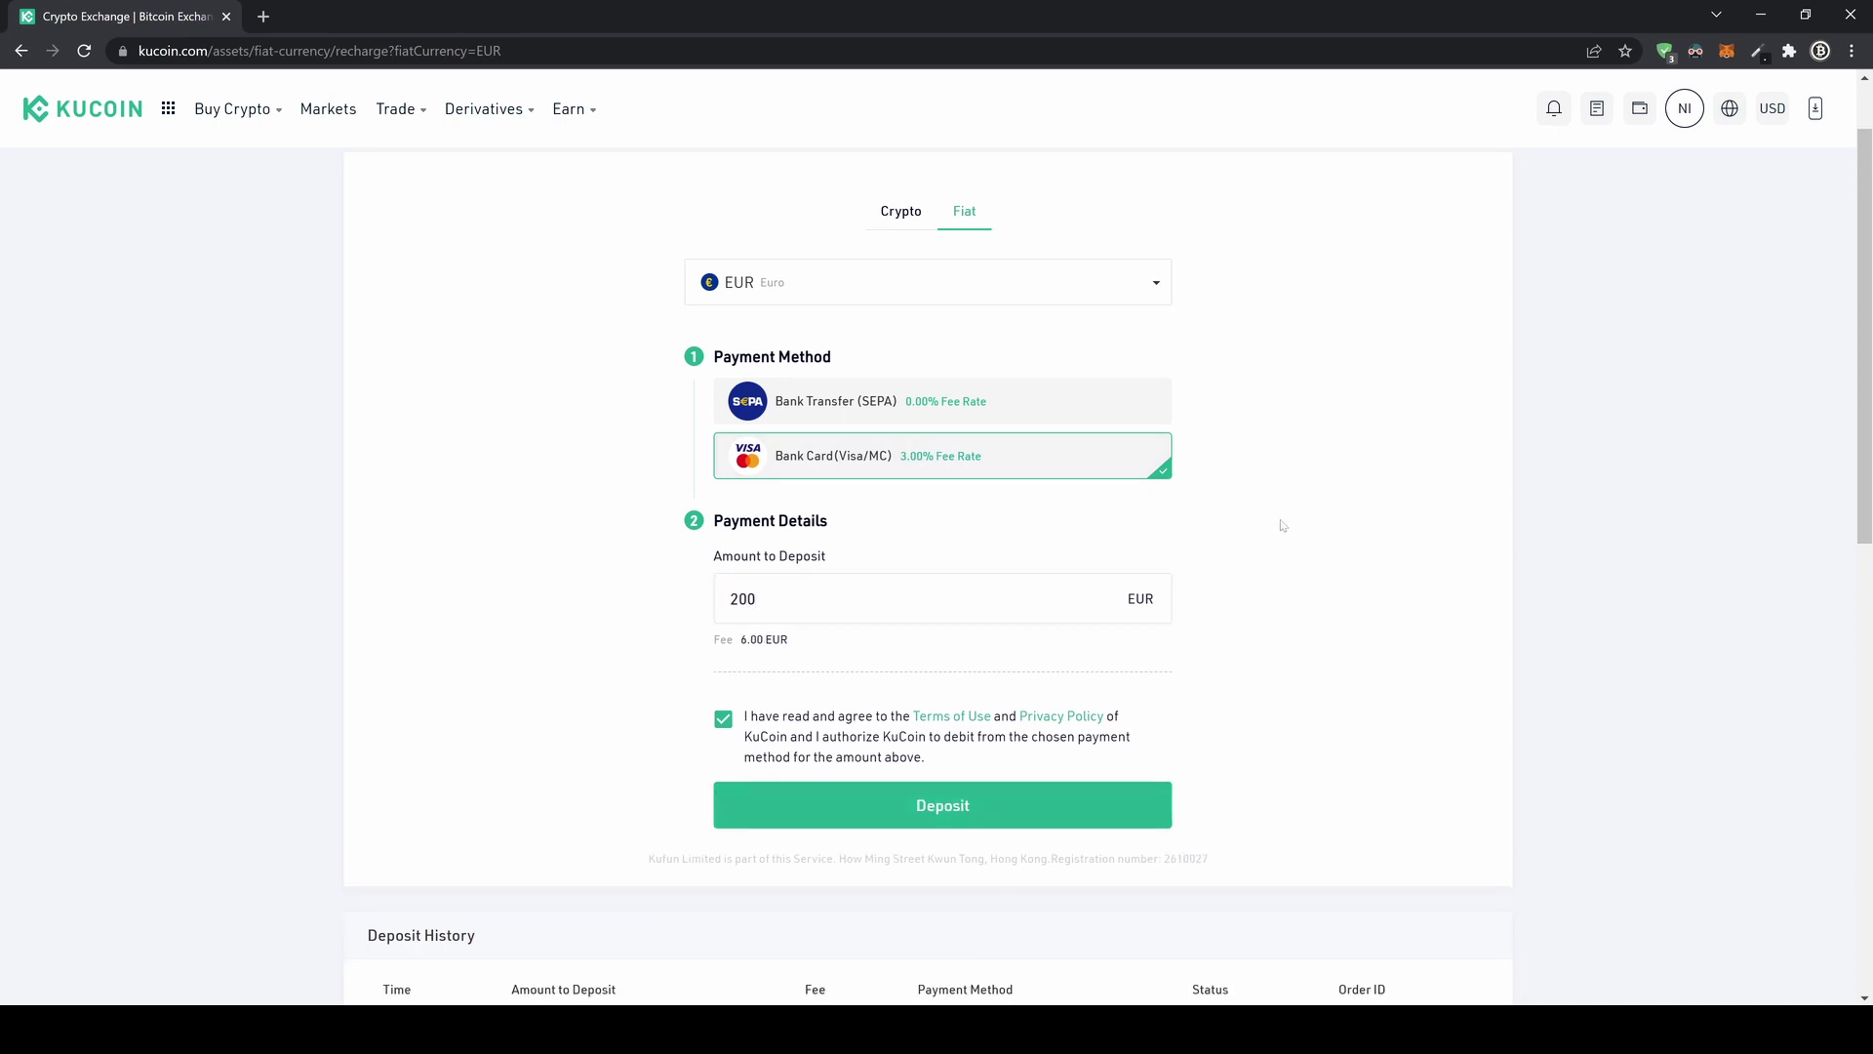
click(951, 818)
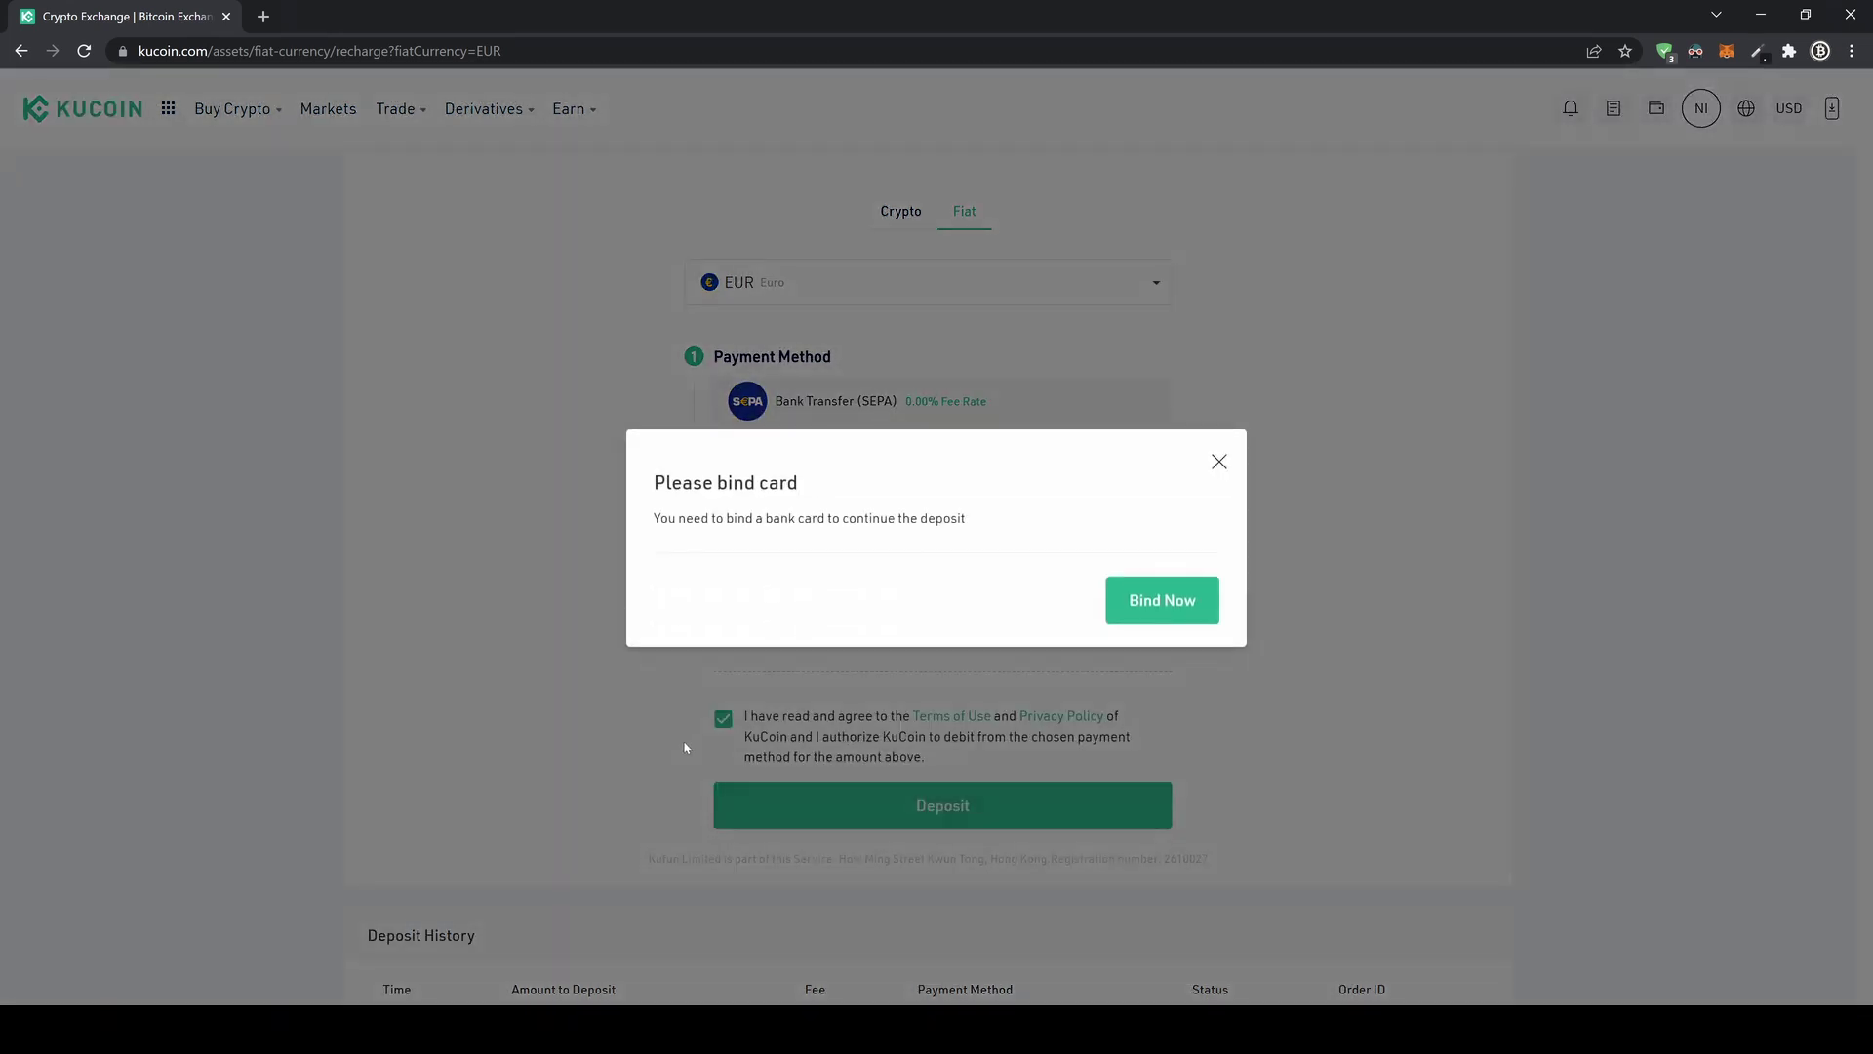
click(1174, 614)
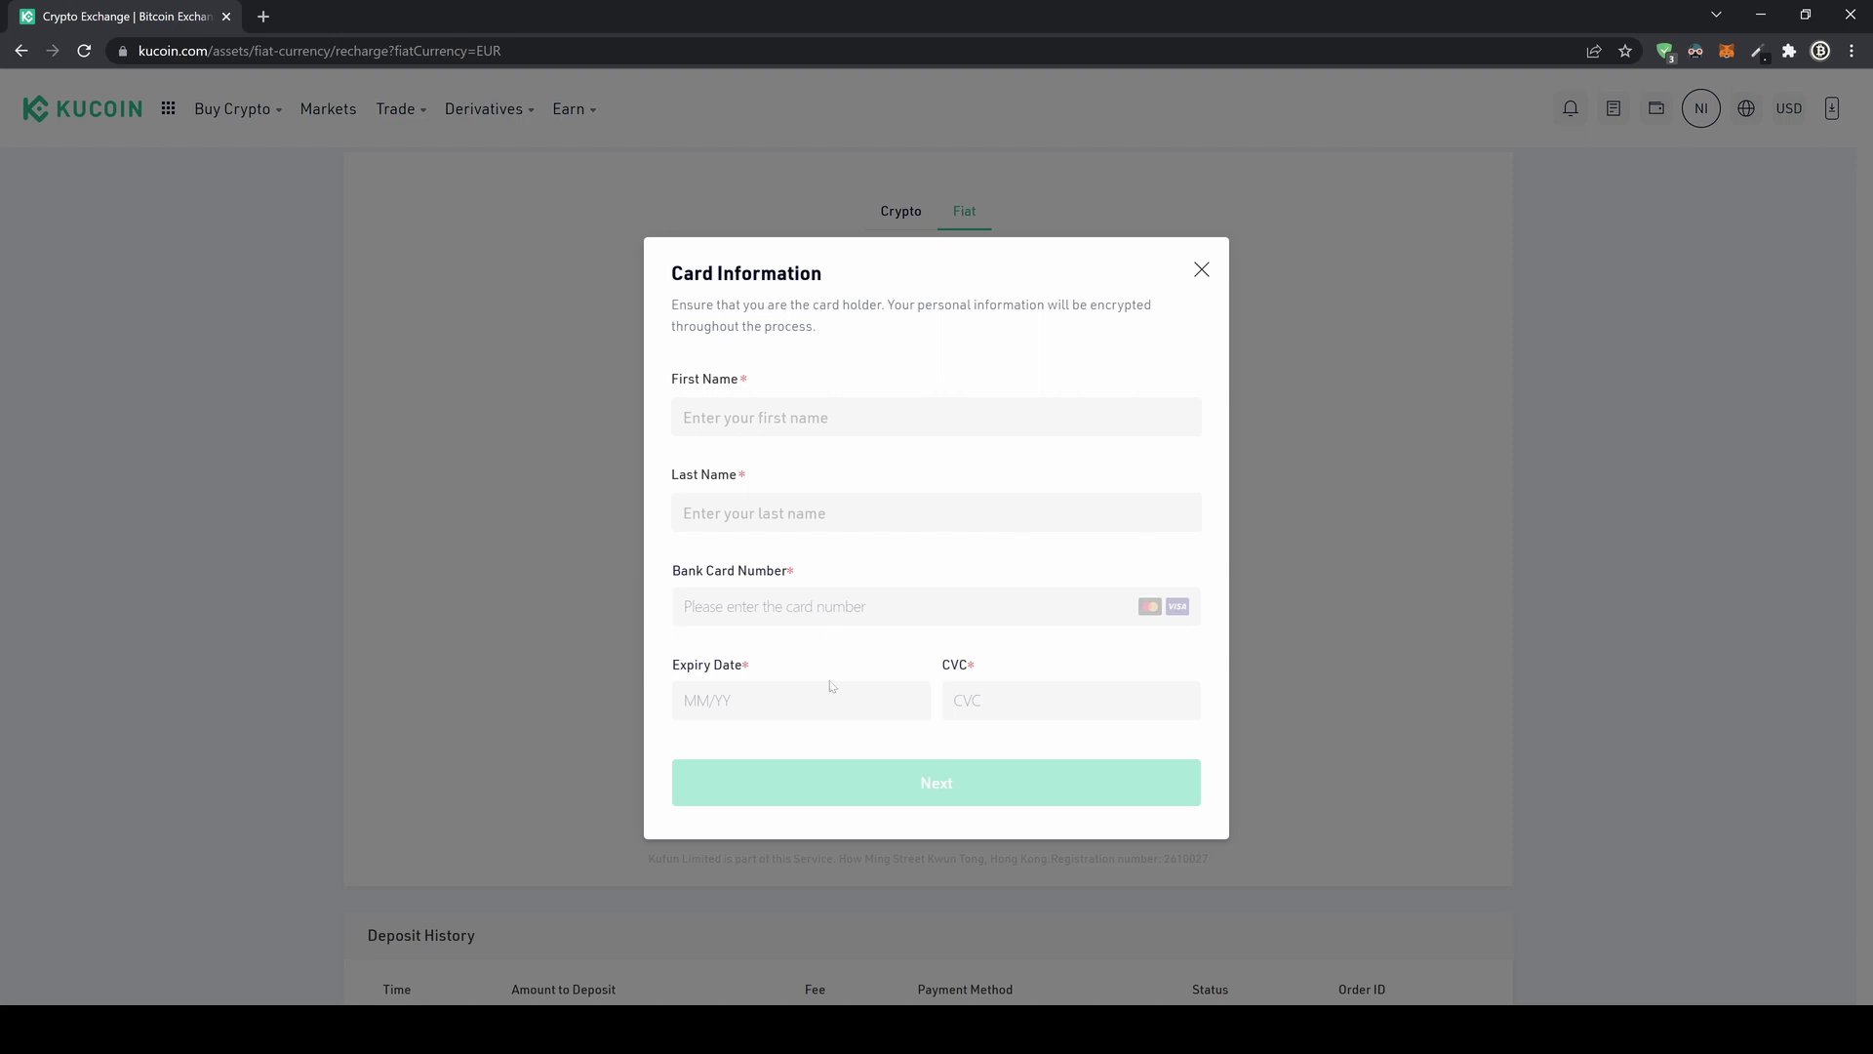
click(1201, 267)
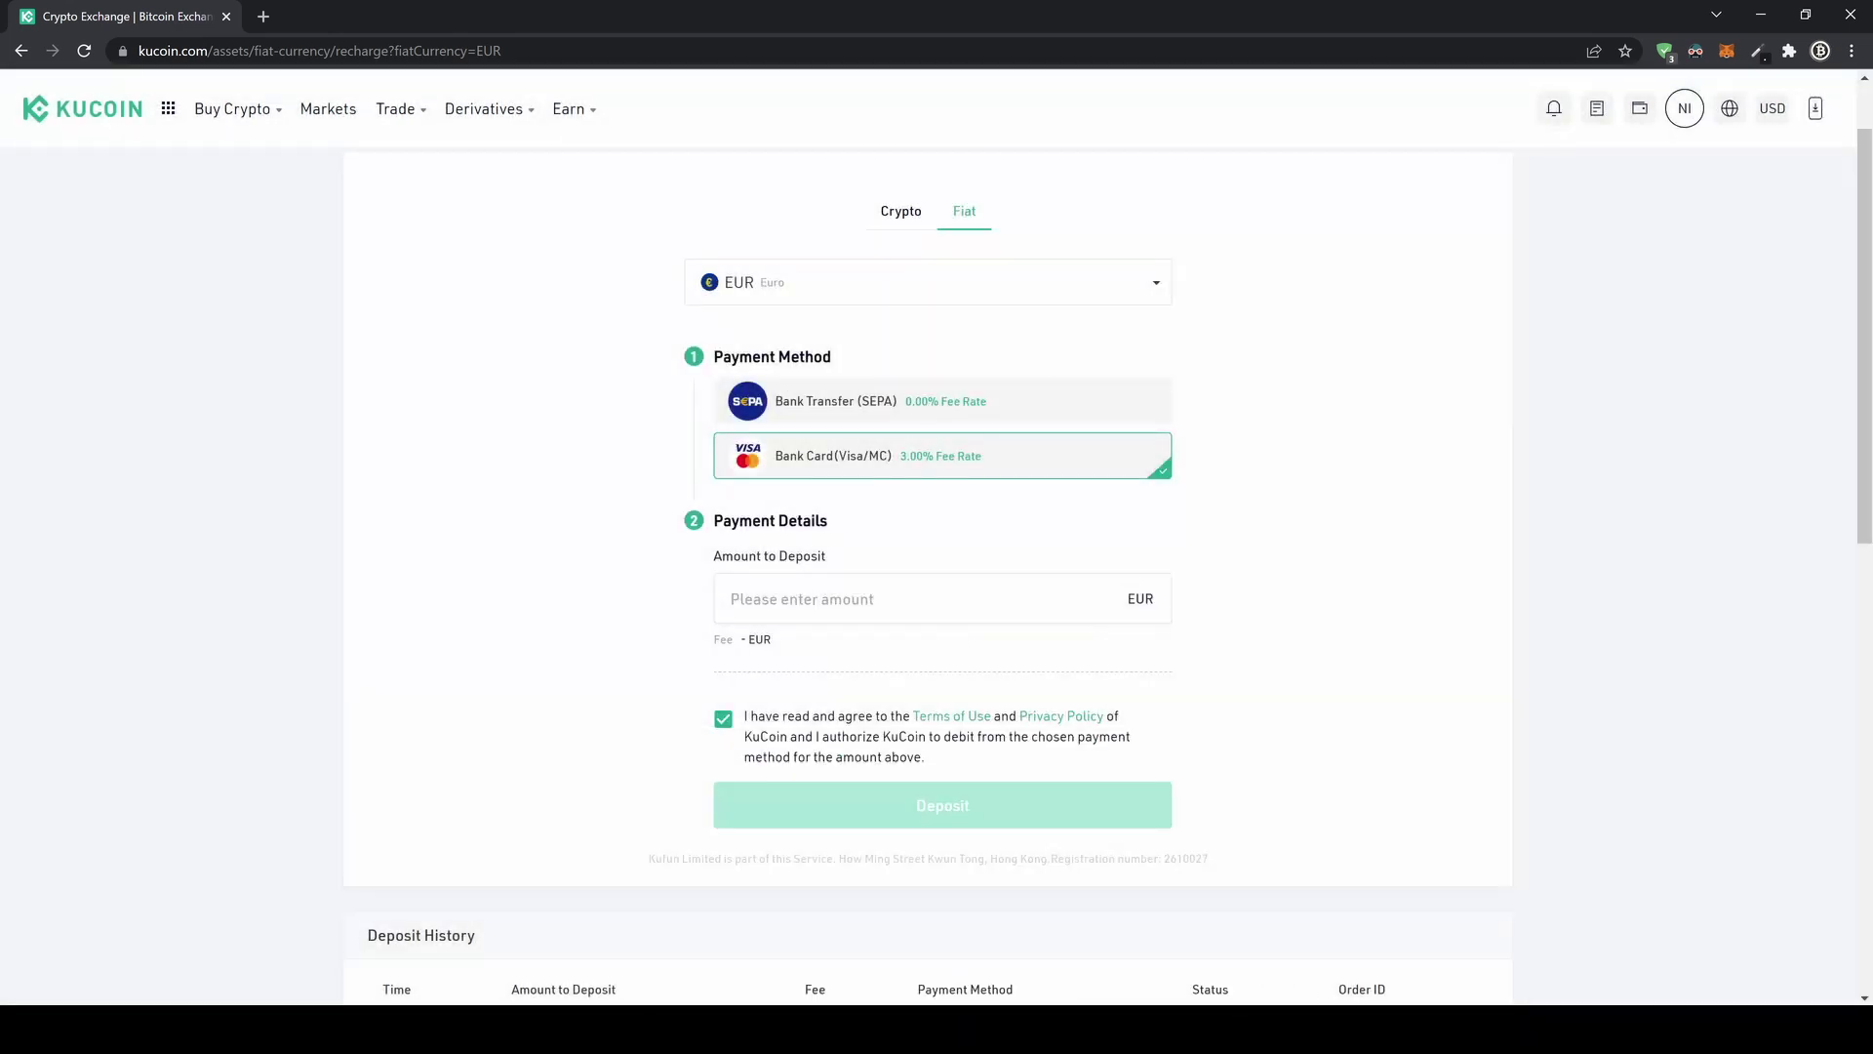
click(925, 424)
scroll(925, 423, down, 6)
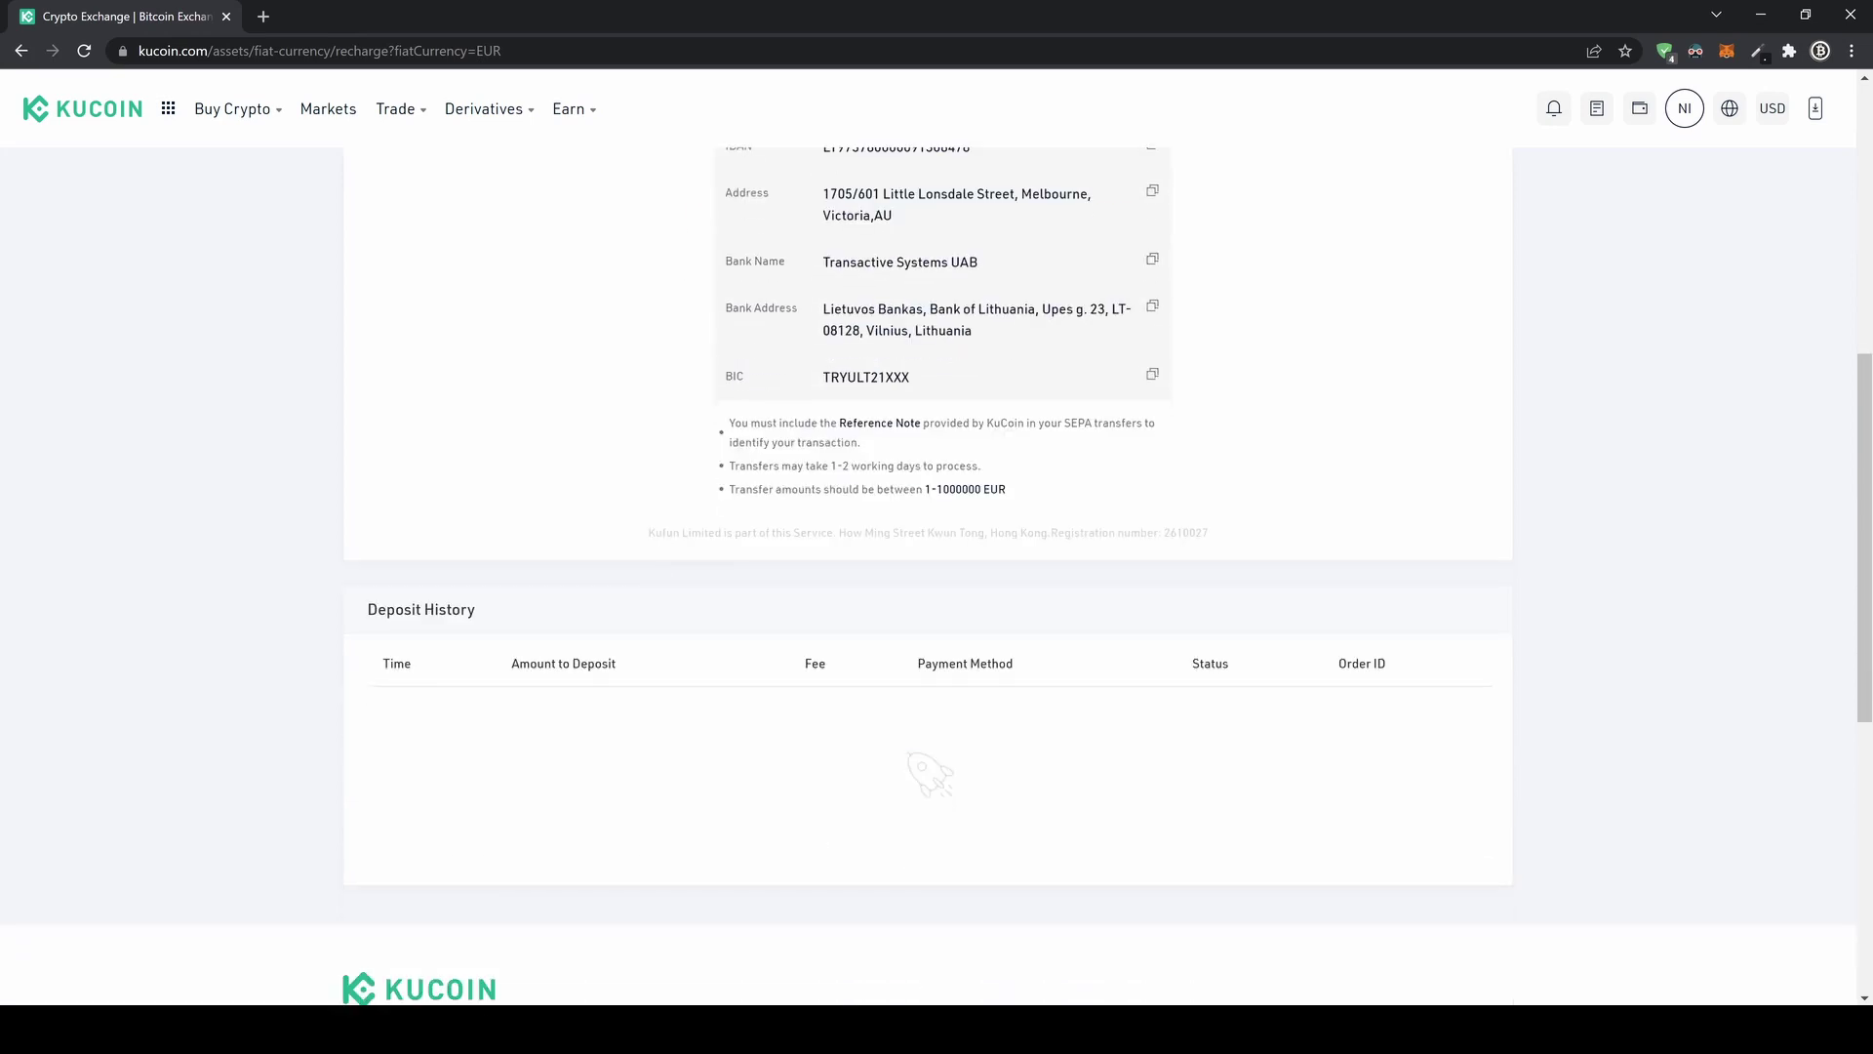
Step: Note the 1-2 working days processing time, then search the deposit currencies for 'usd'
drag(828, 465, 941, 467)
click(941, 467)
scroll(1068, 444, up, 4)
scroll(1022, 437, up, 3)
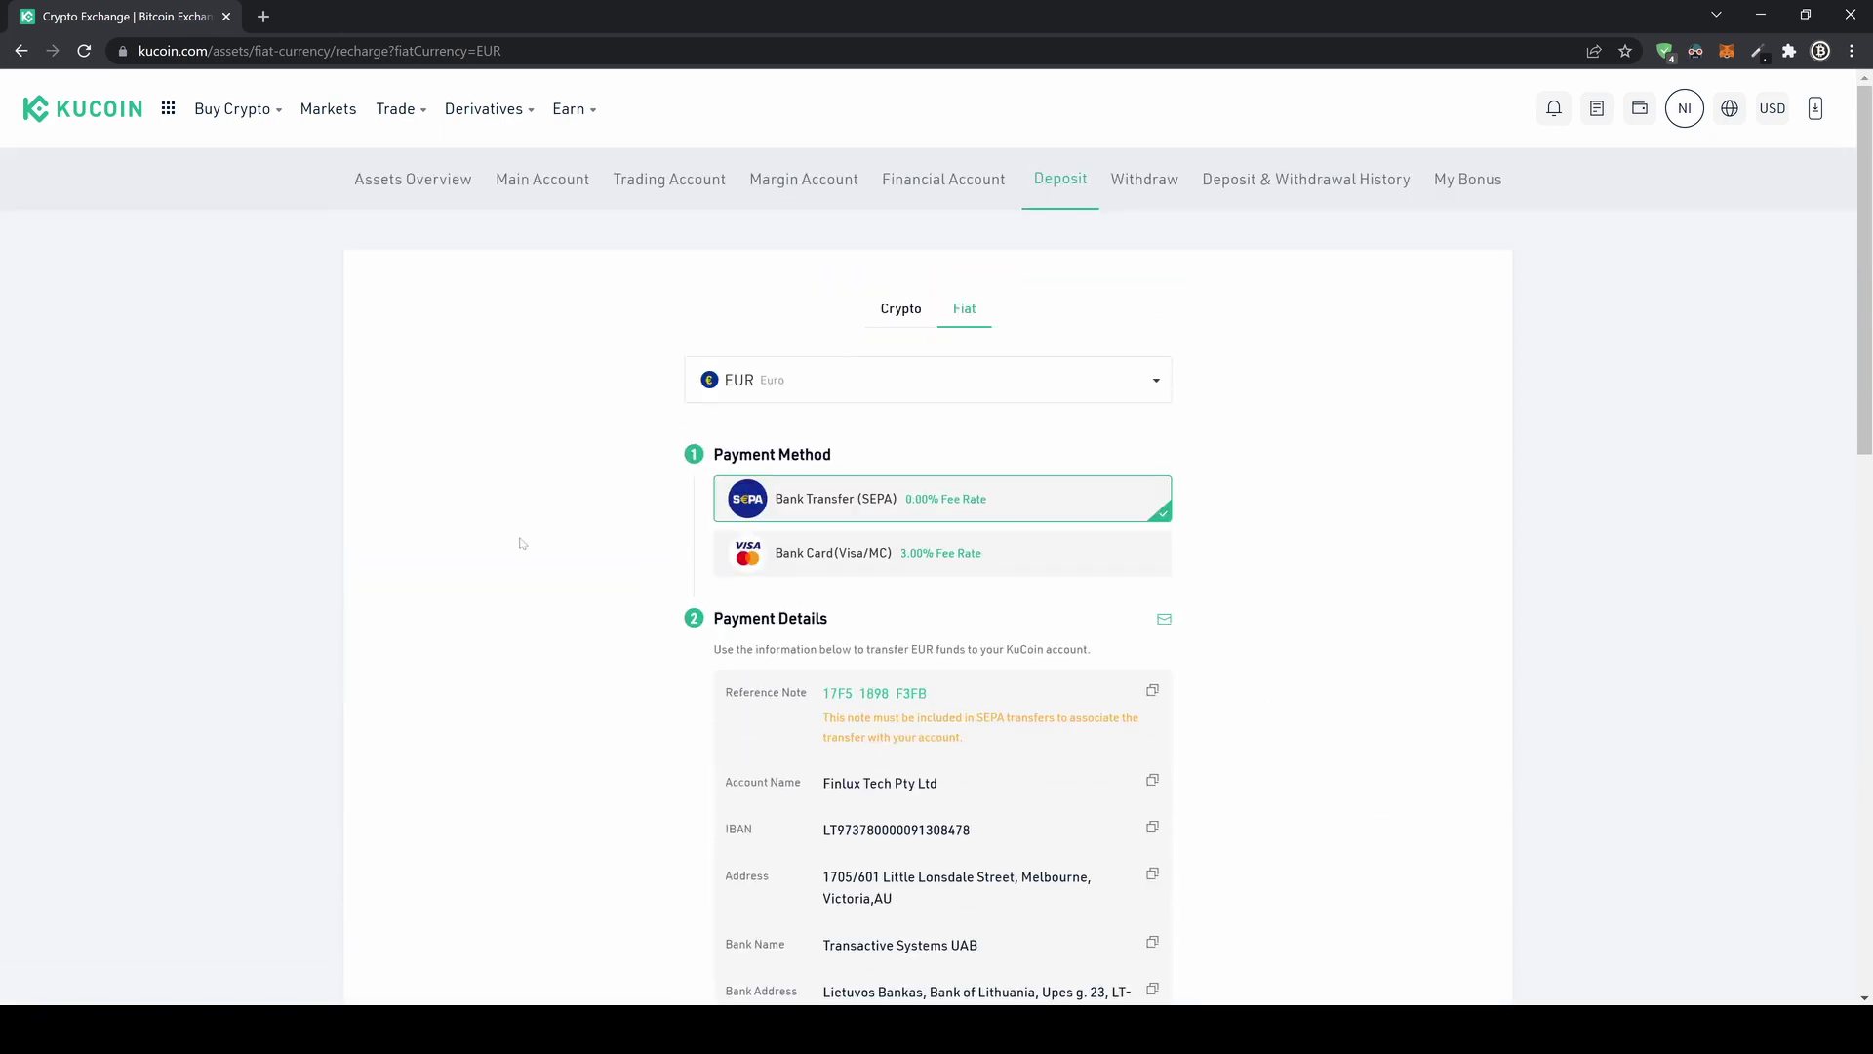
click(846, 392)
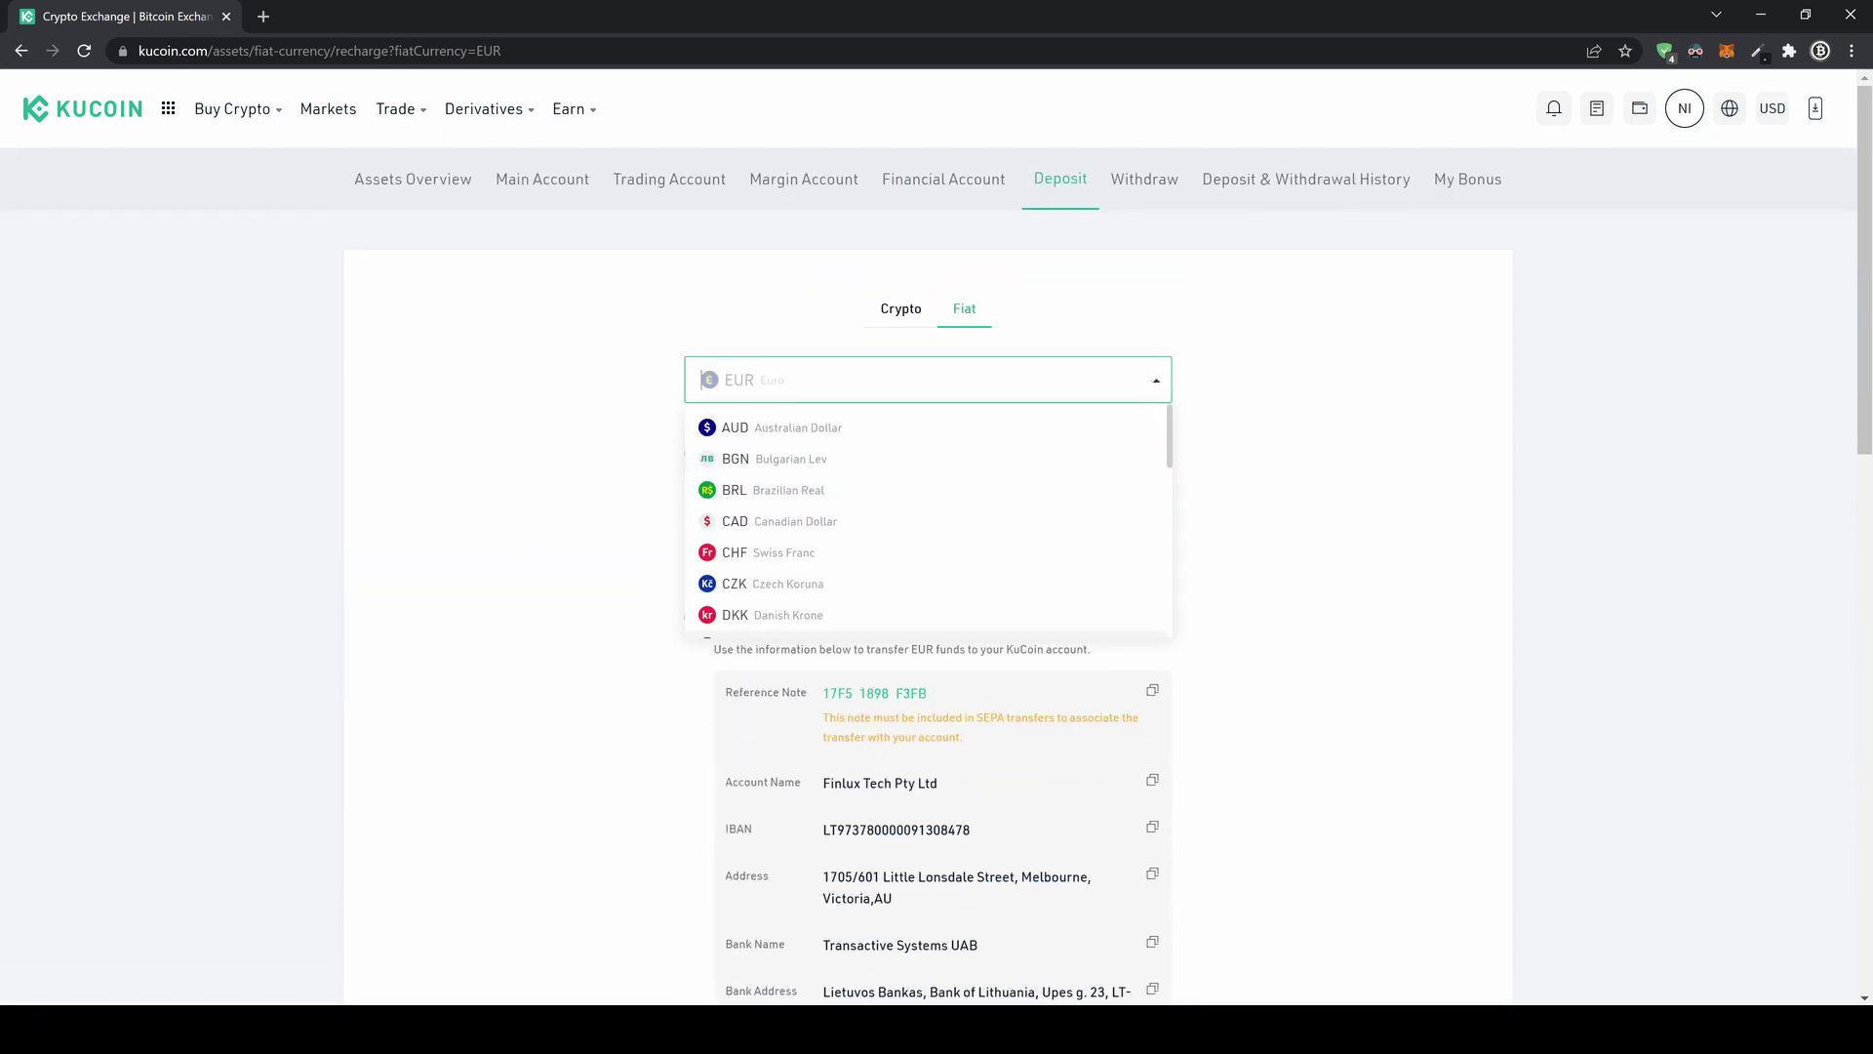
scroll(798, 488, down, 6)
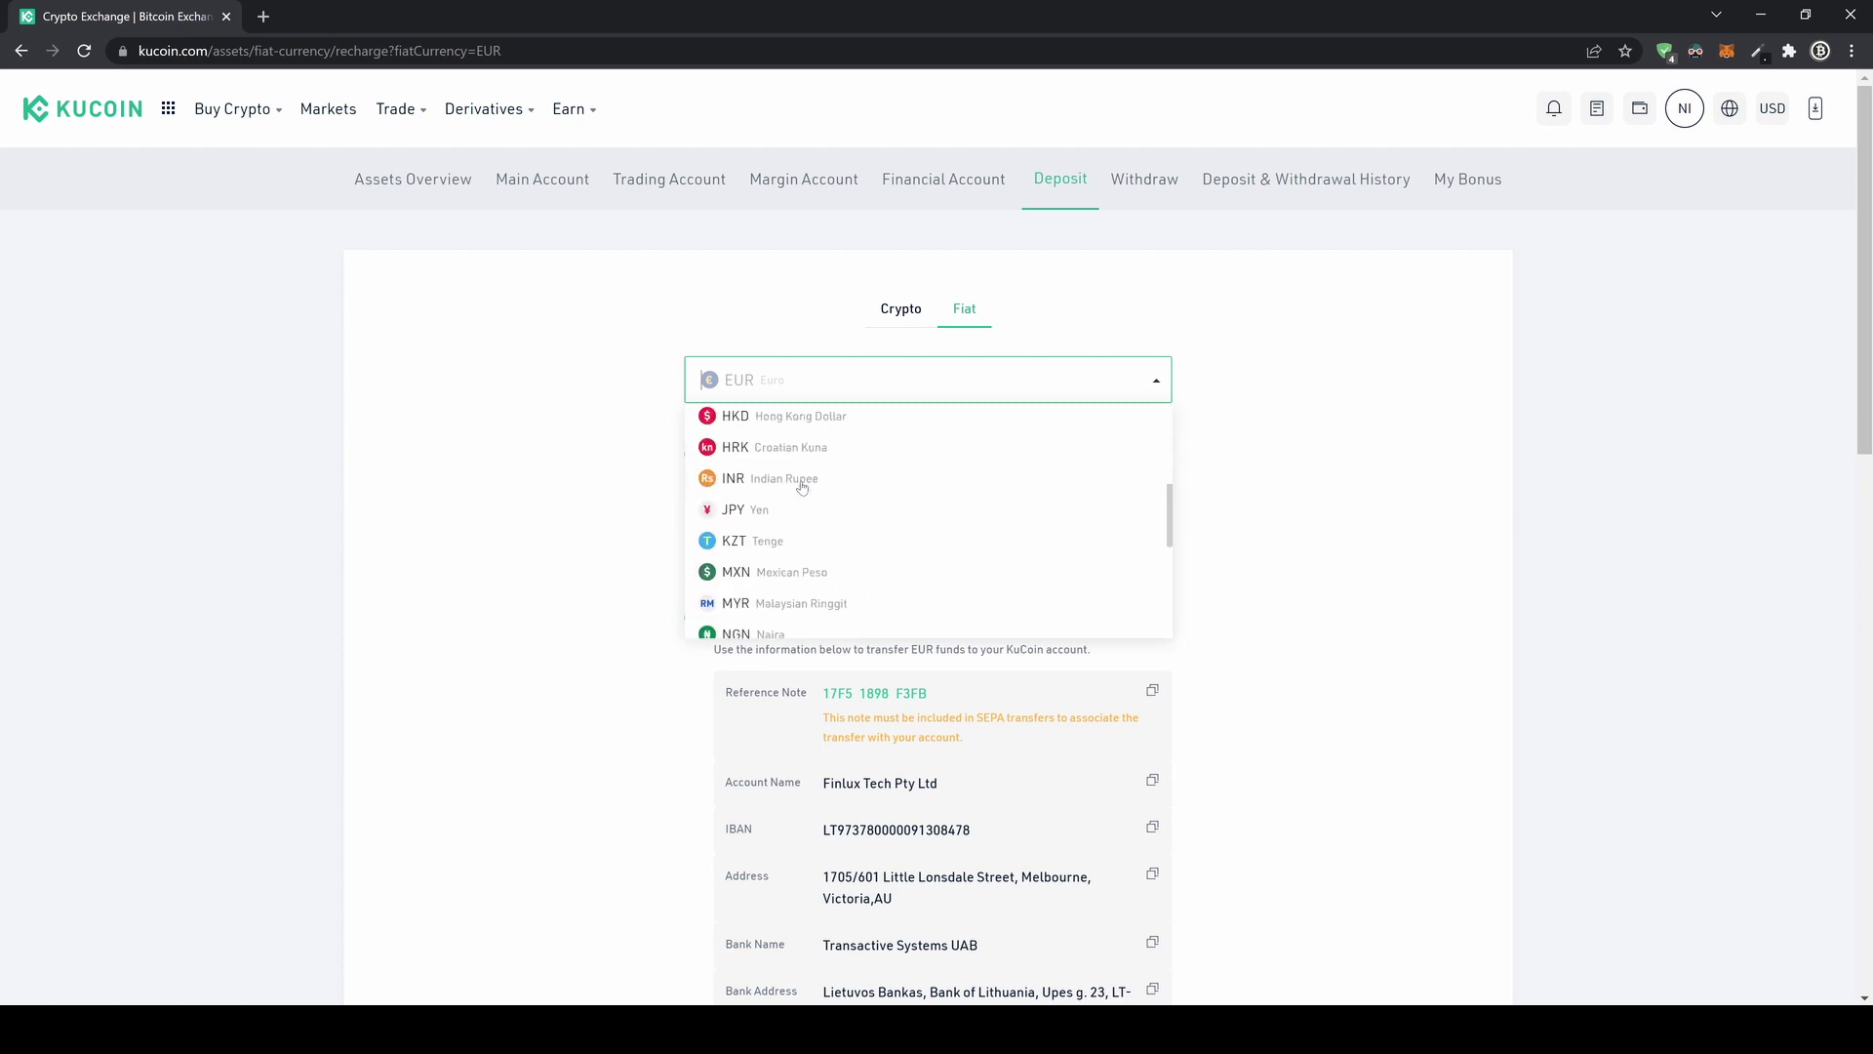
scroll(802, 500, up, 6)
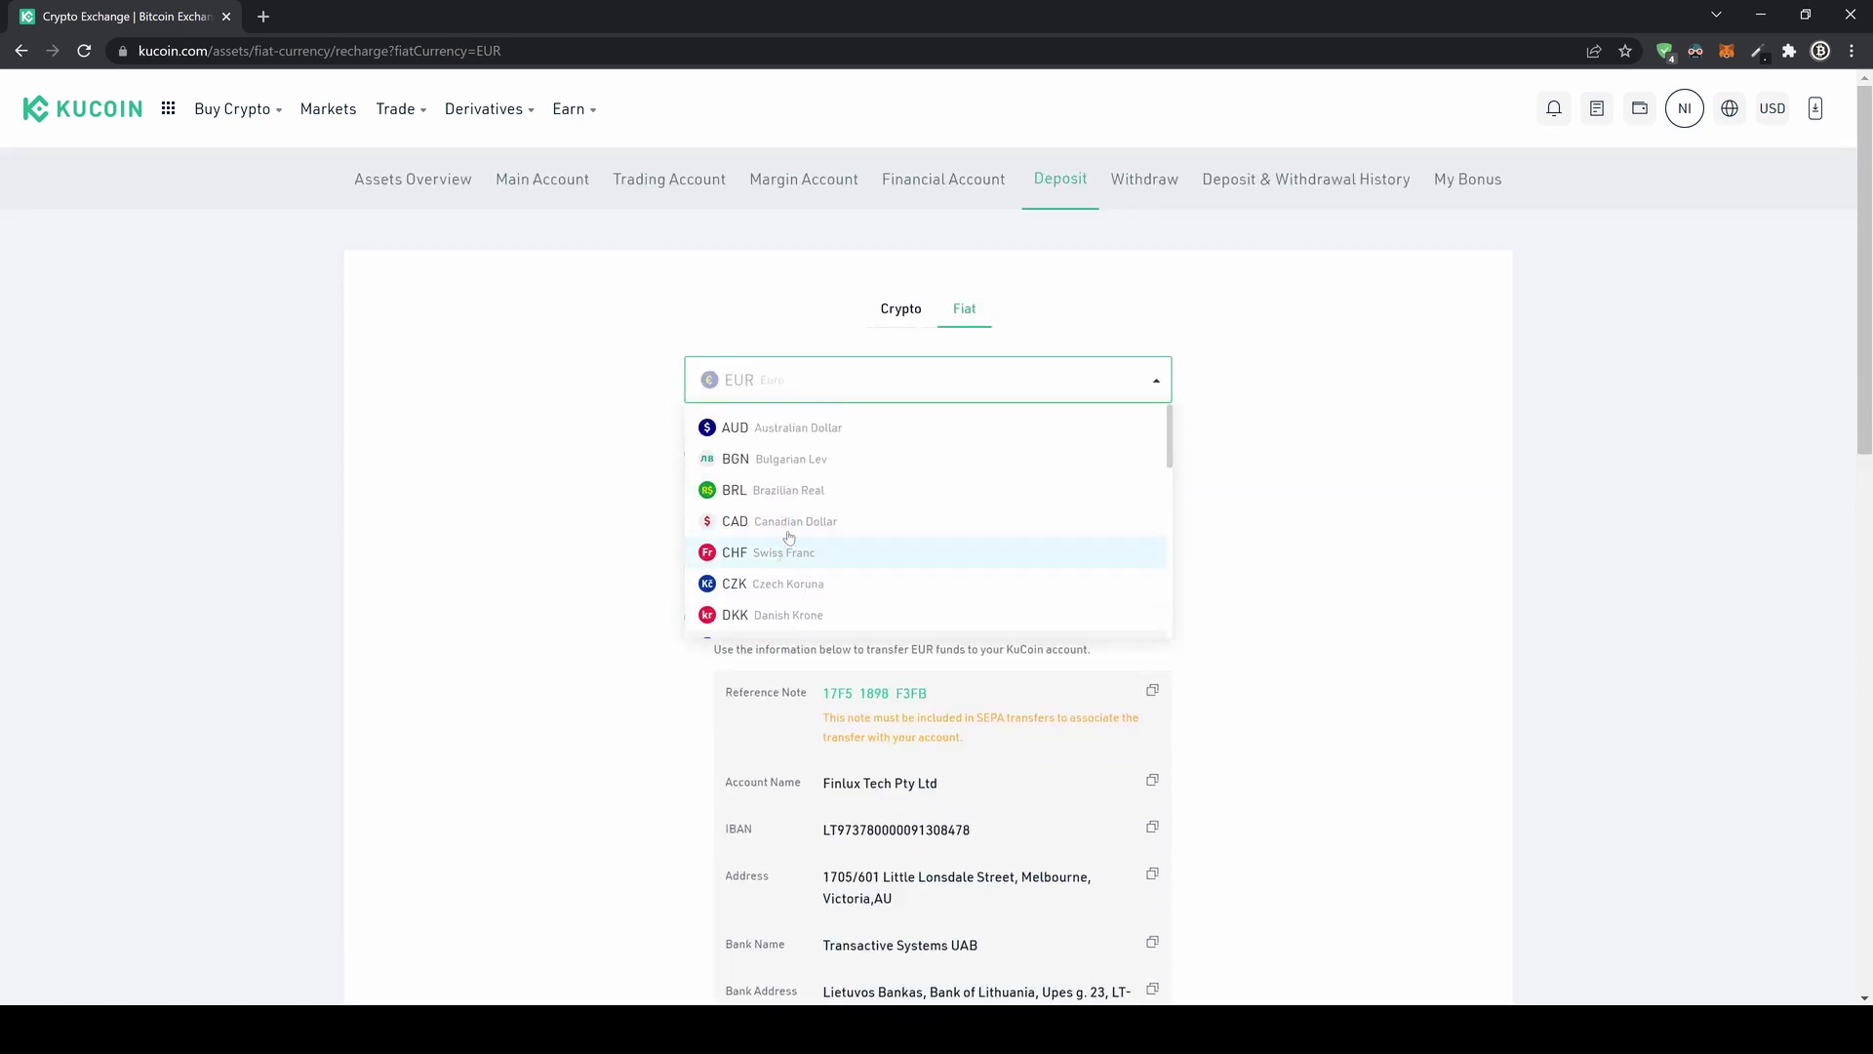
scroll(810, 529, down, 1)
scroll(808, 532, down, 2)
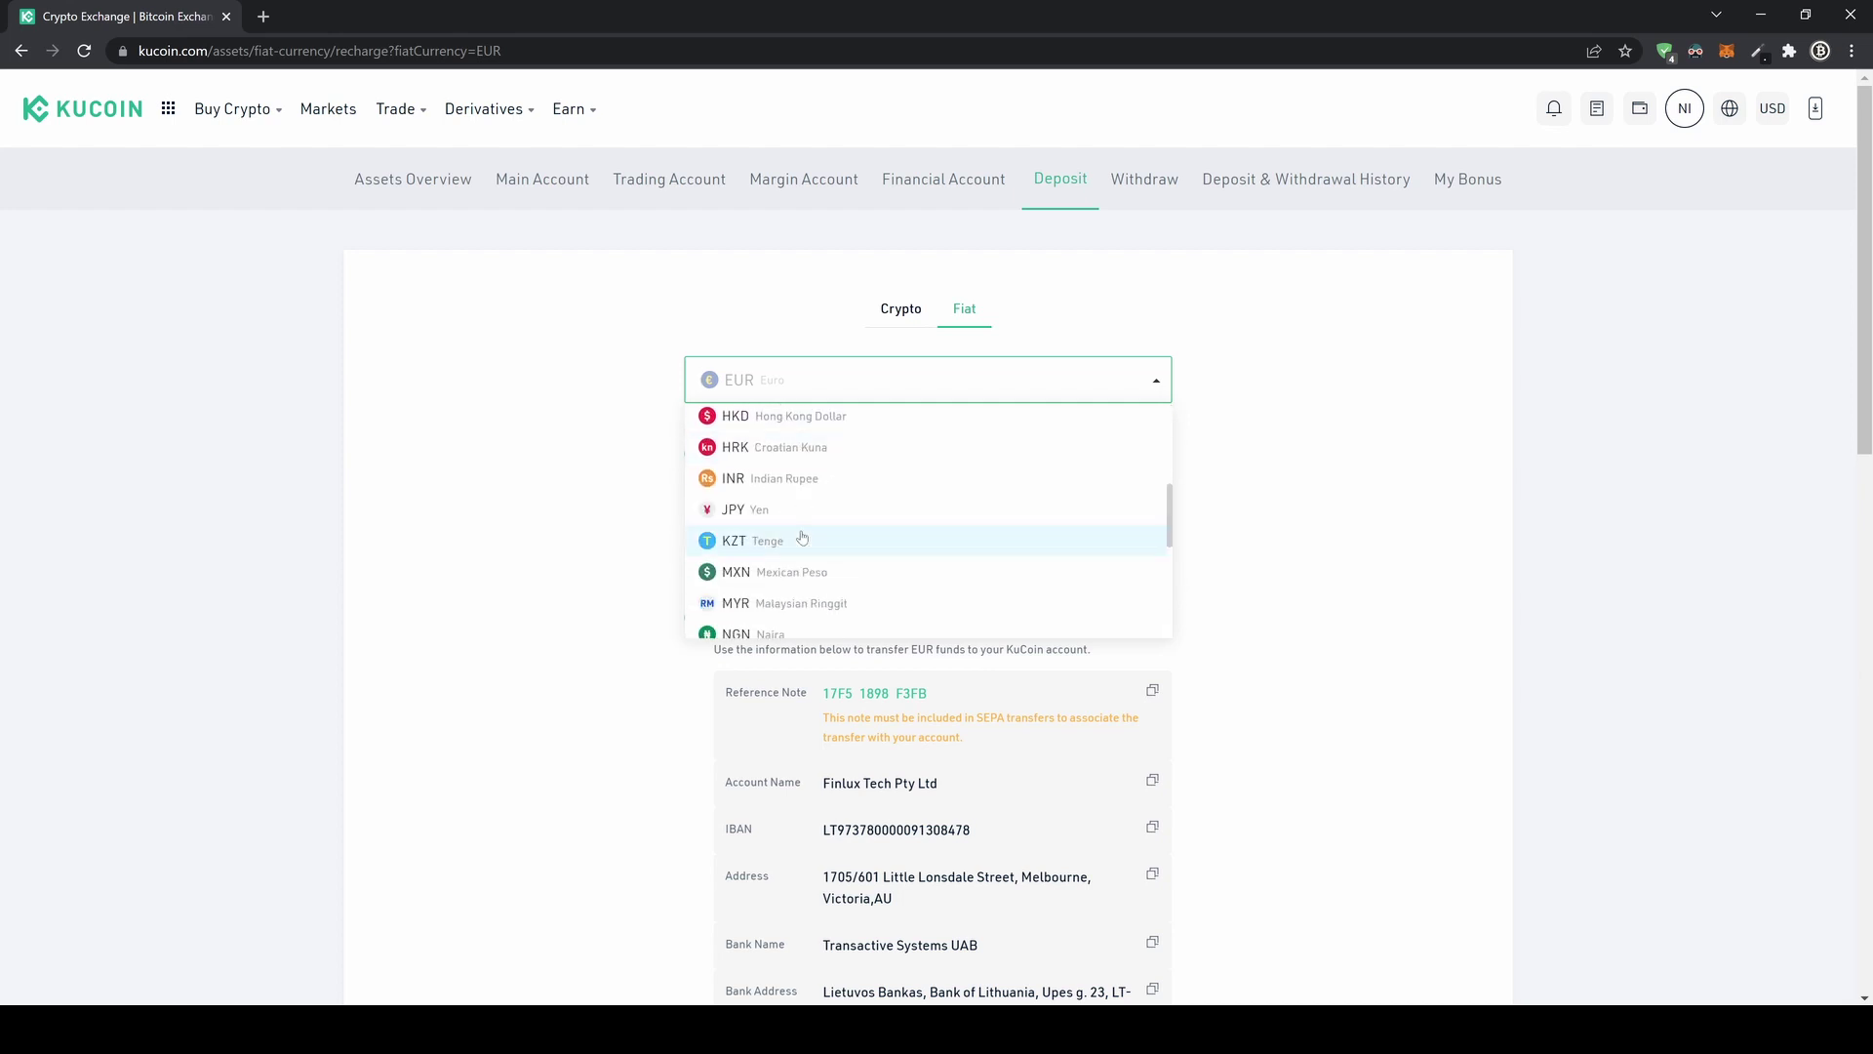
text(usd)
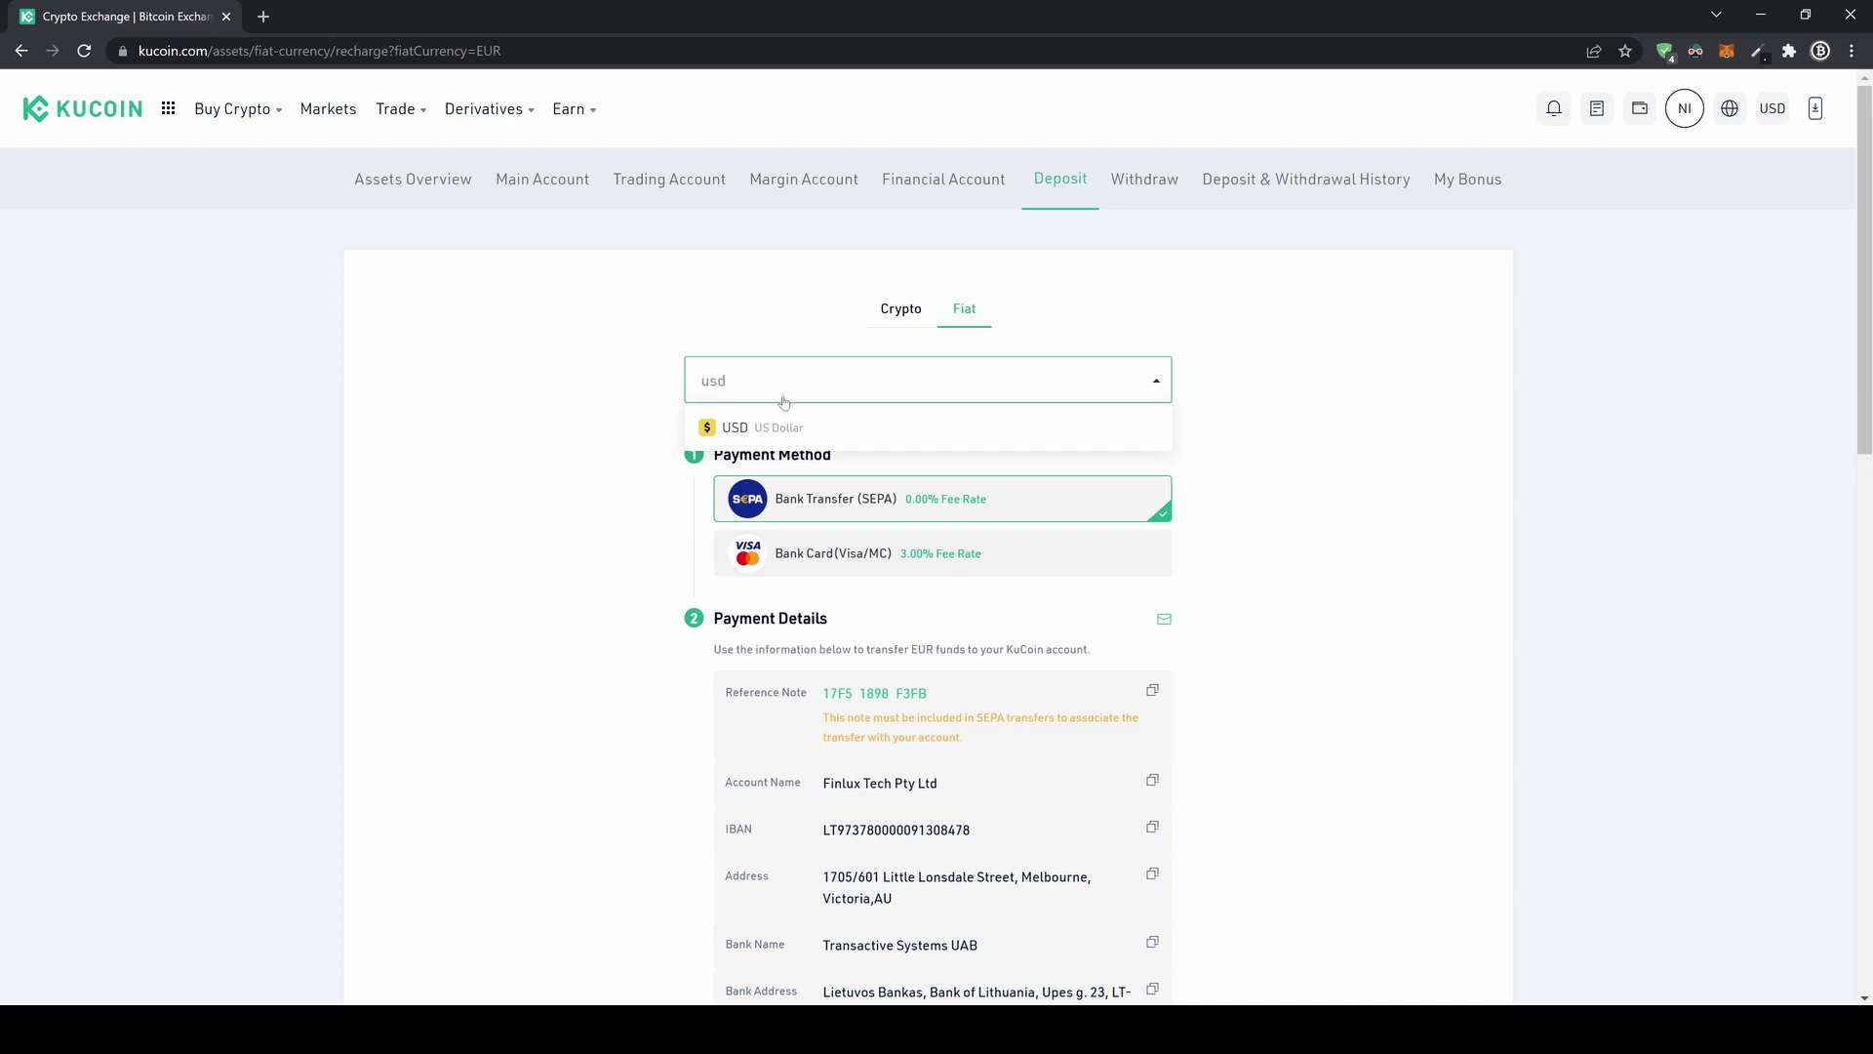
Step: Switch the deposit currency to US Dollar, leaving Bank Card (Visa/MC) at 3.00% fee
click(773, 429)
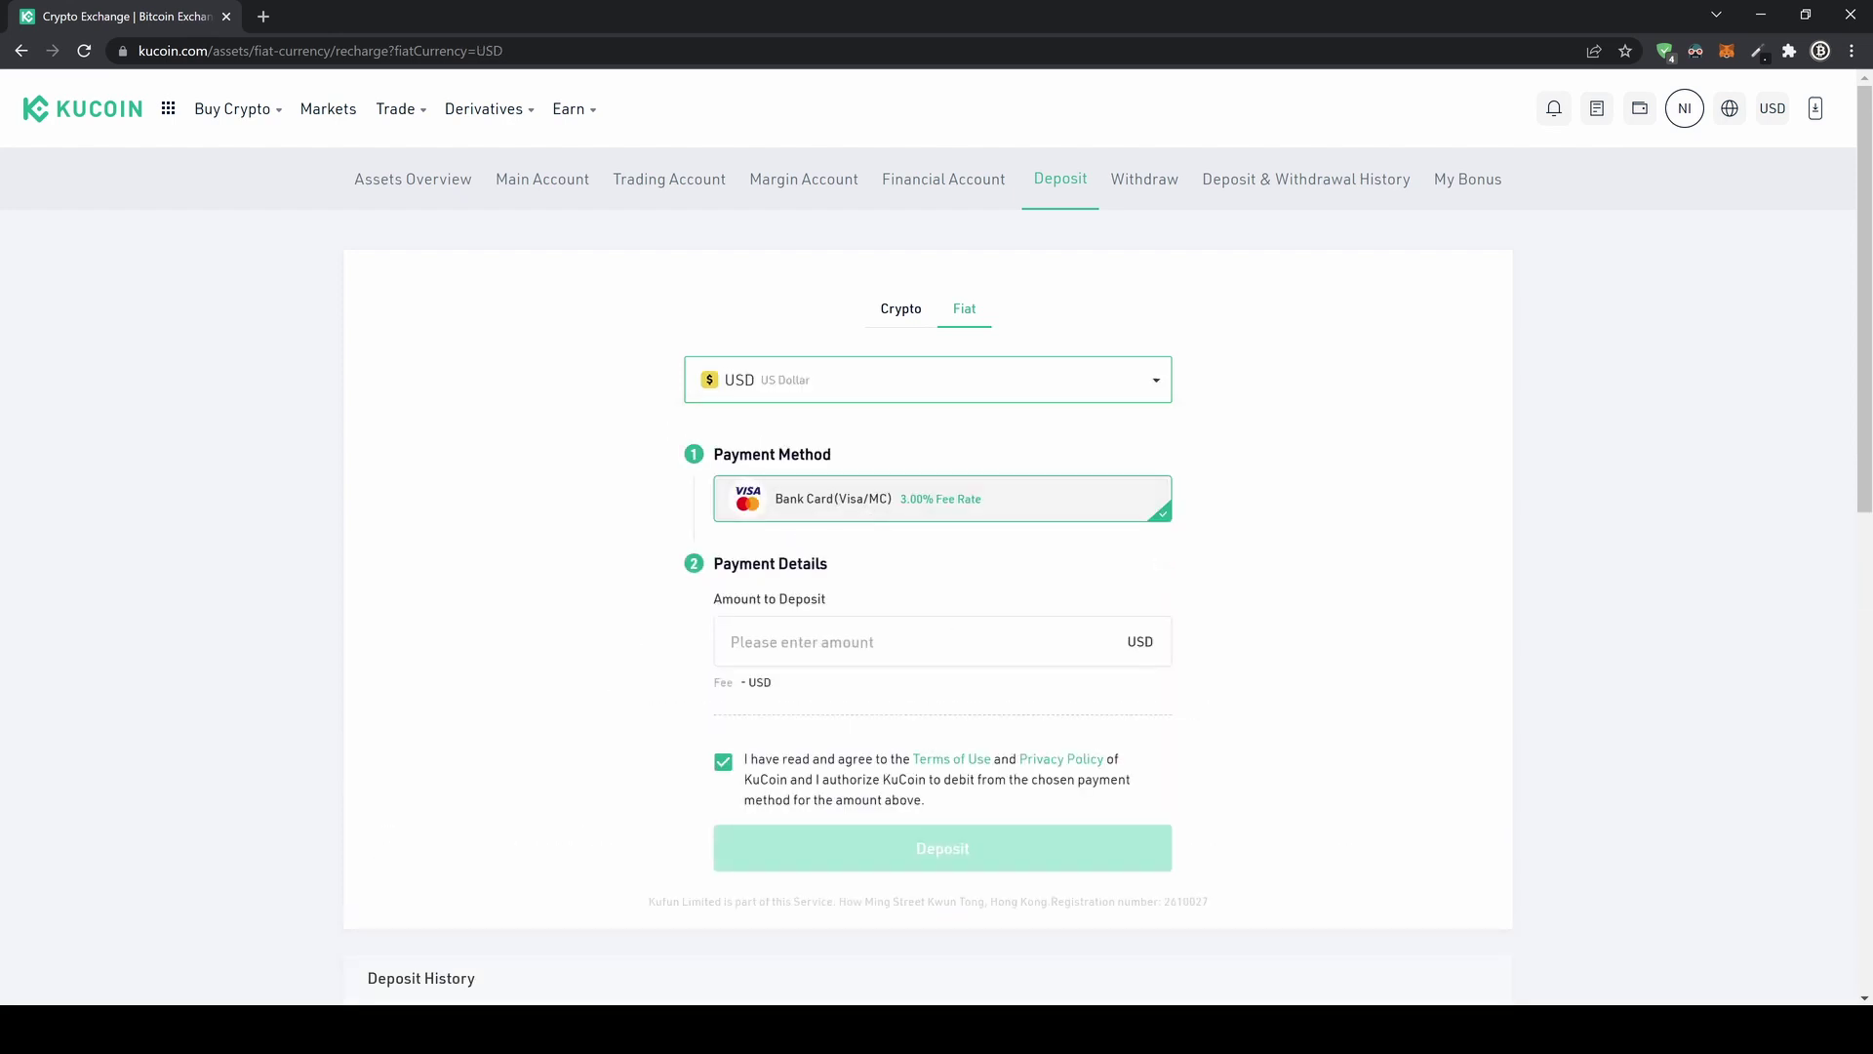
click(917, 641)
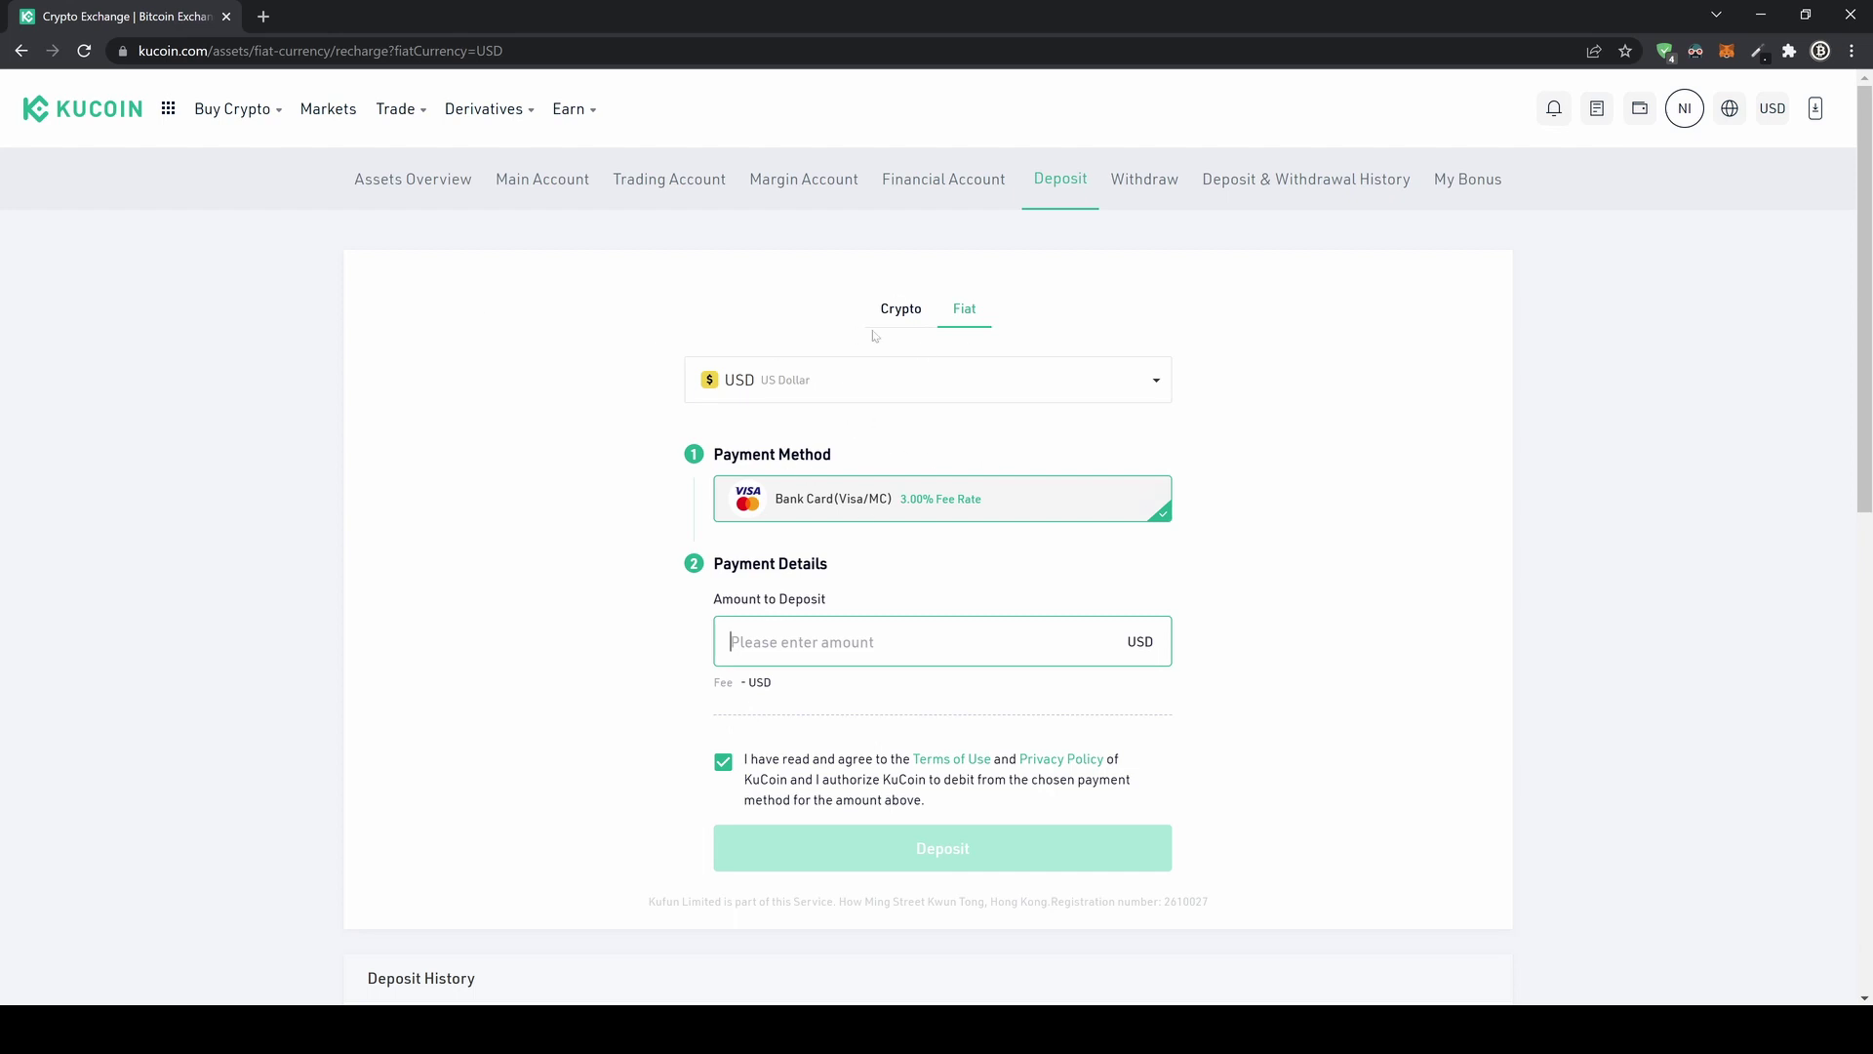
click(919, 388)
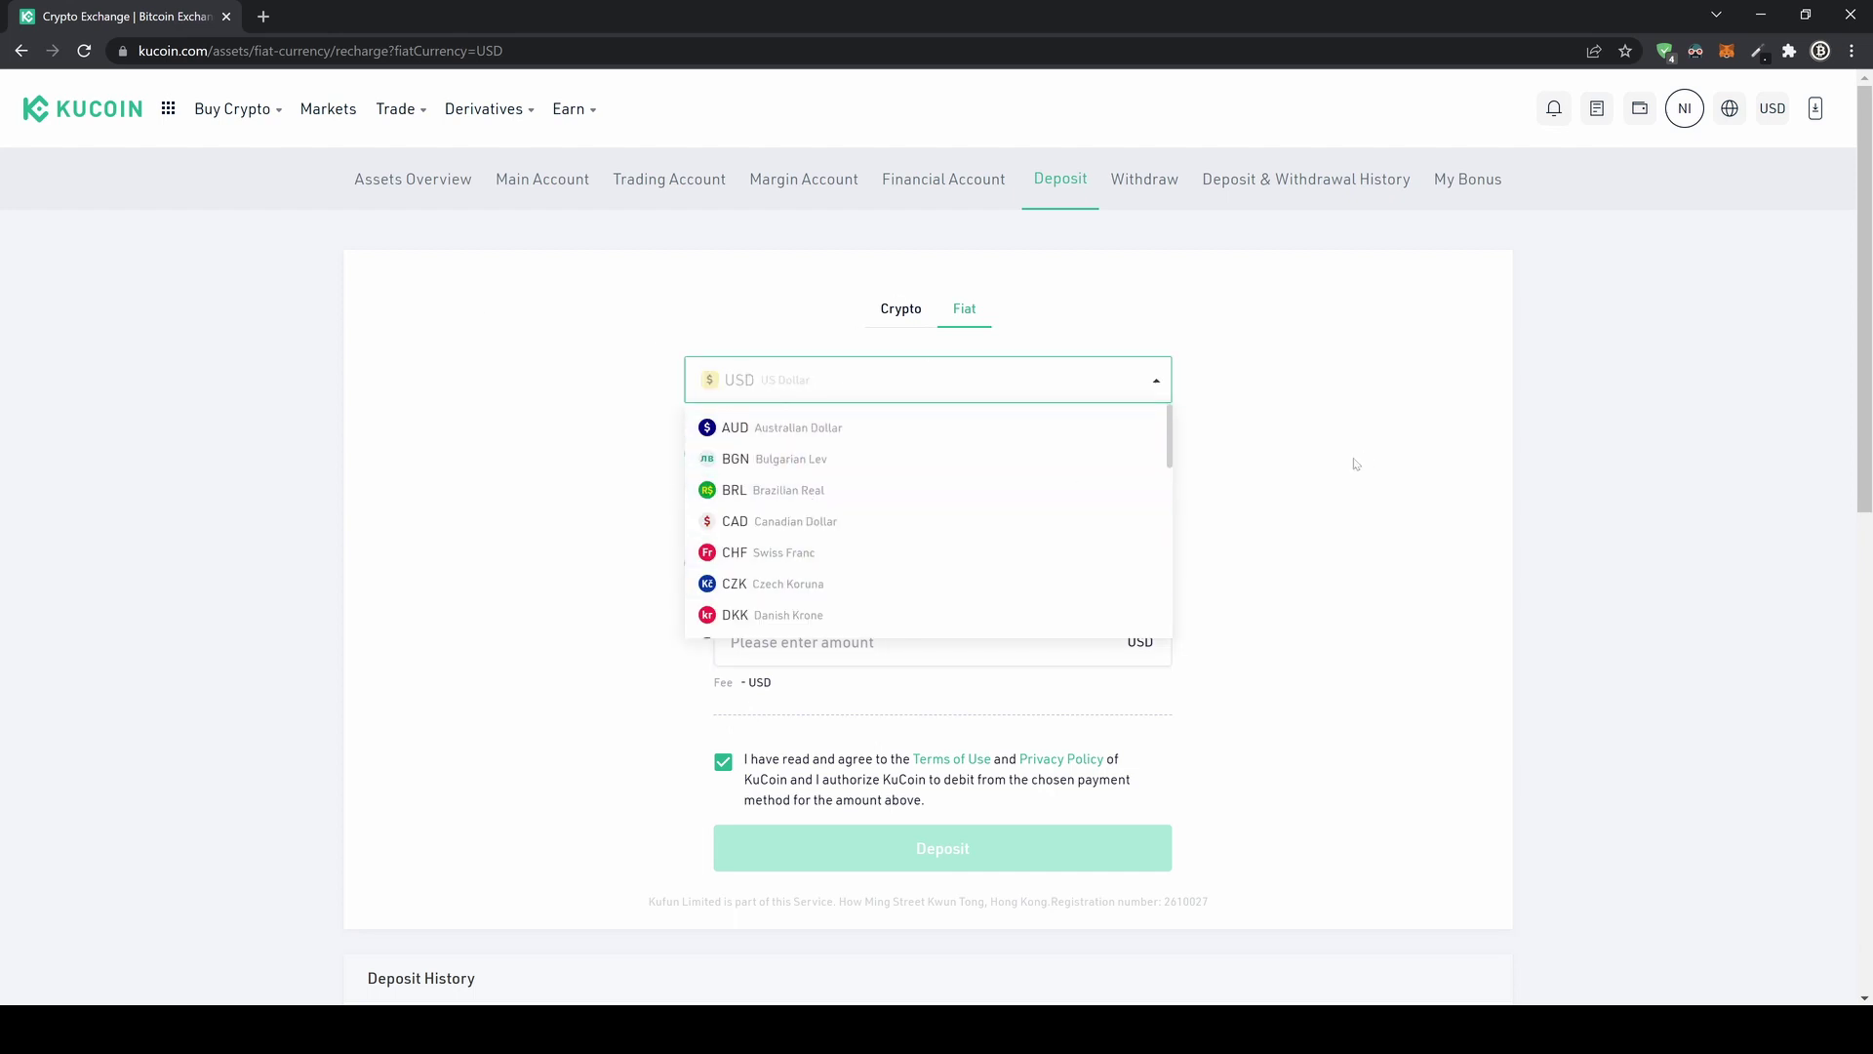
click(1077, 386)
mouse_move(232, 113)
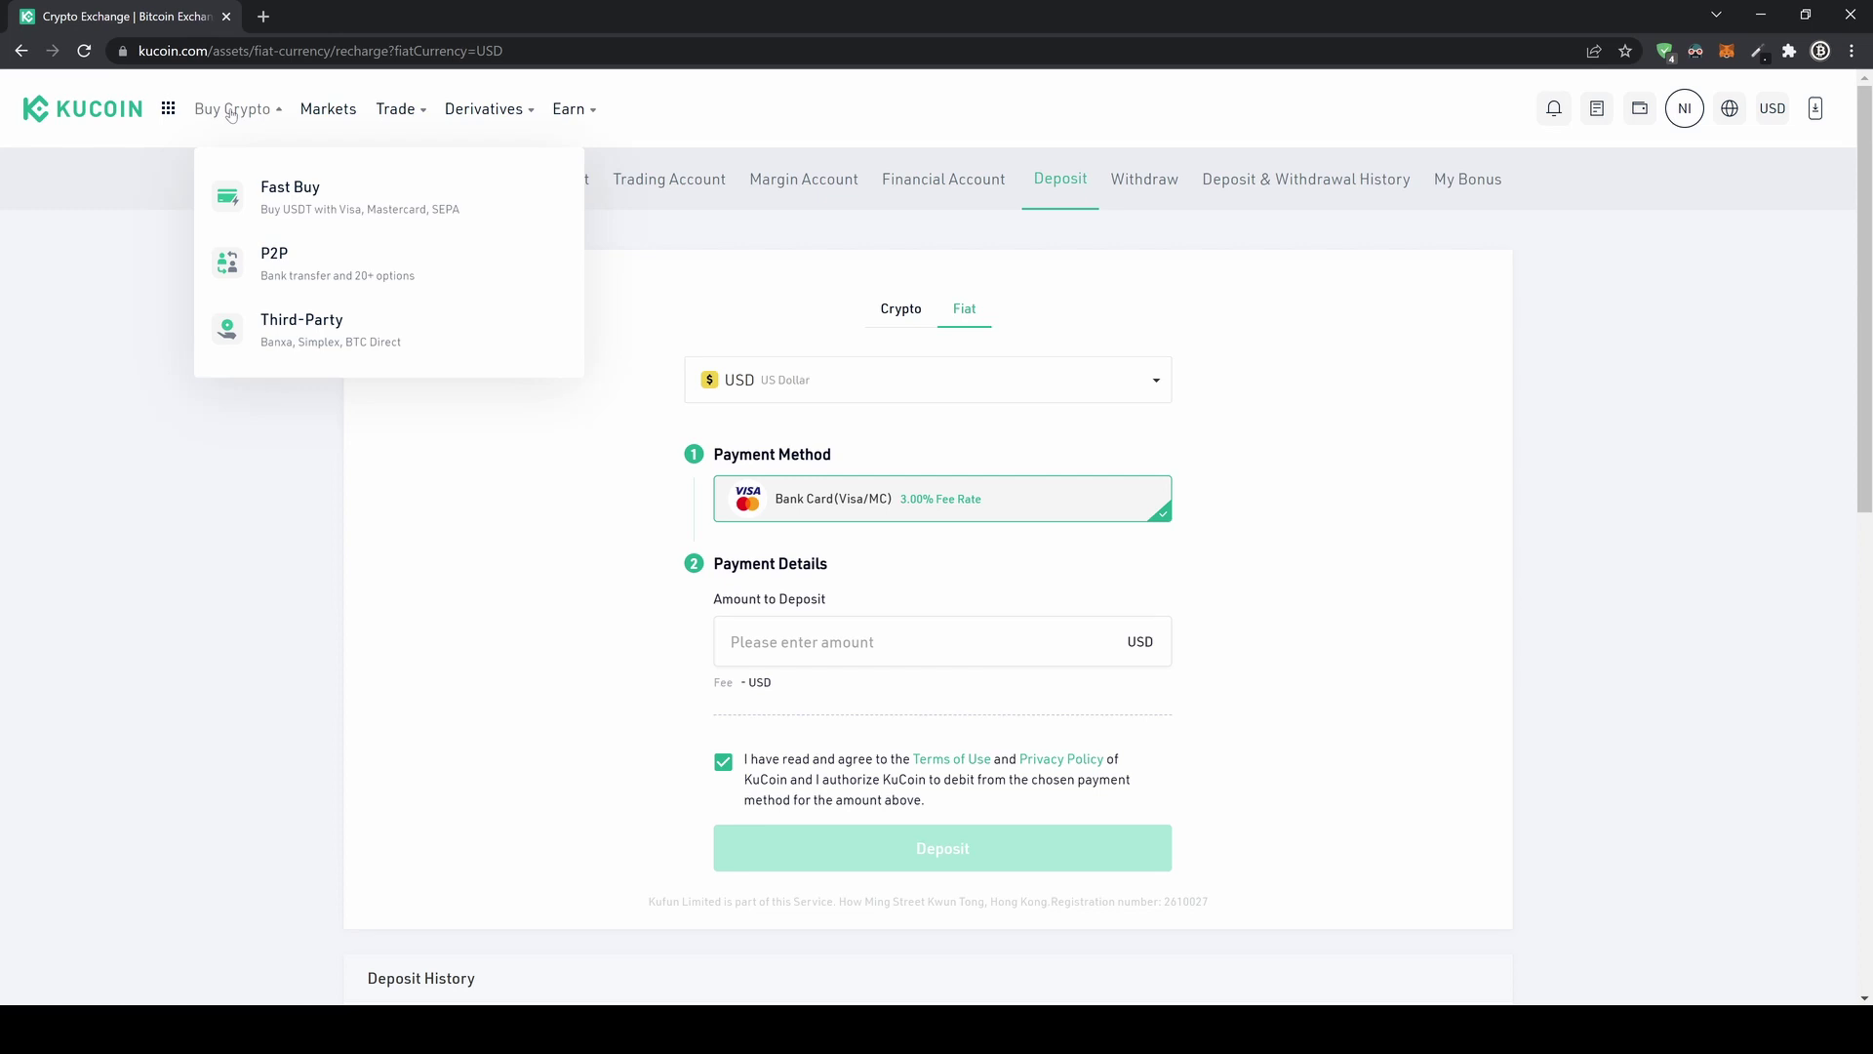
Step: Open the Third-Party buy page and switch the payment method to Apple Pay
click(293, 332)
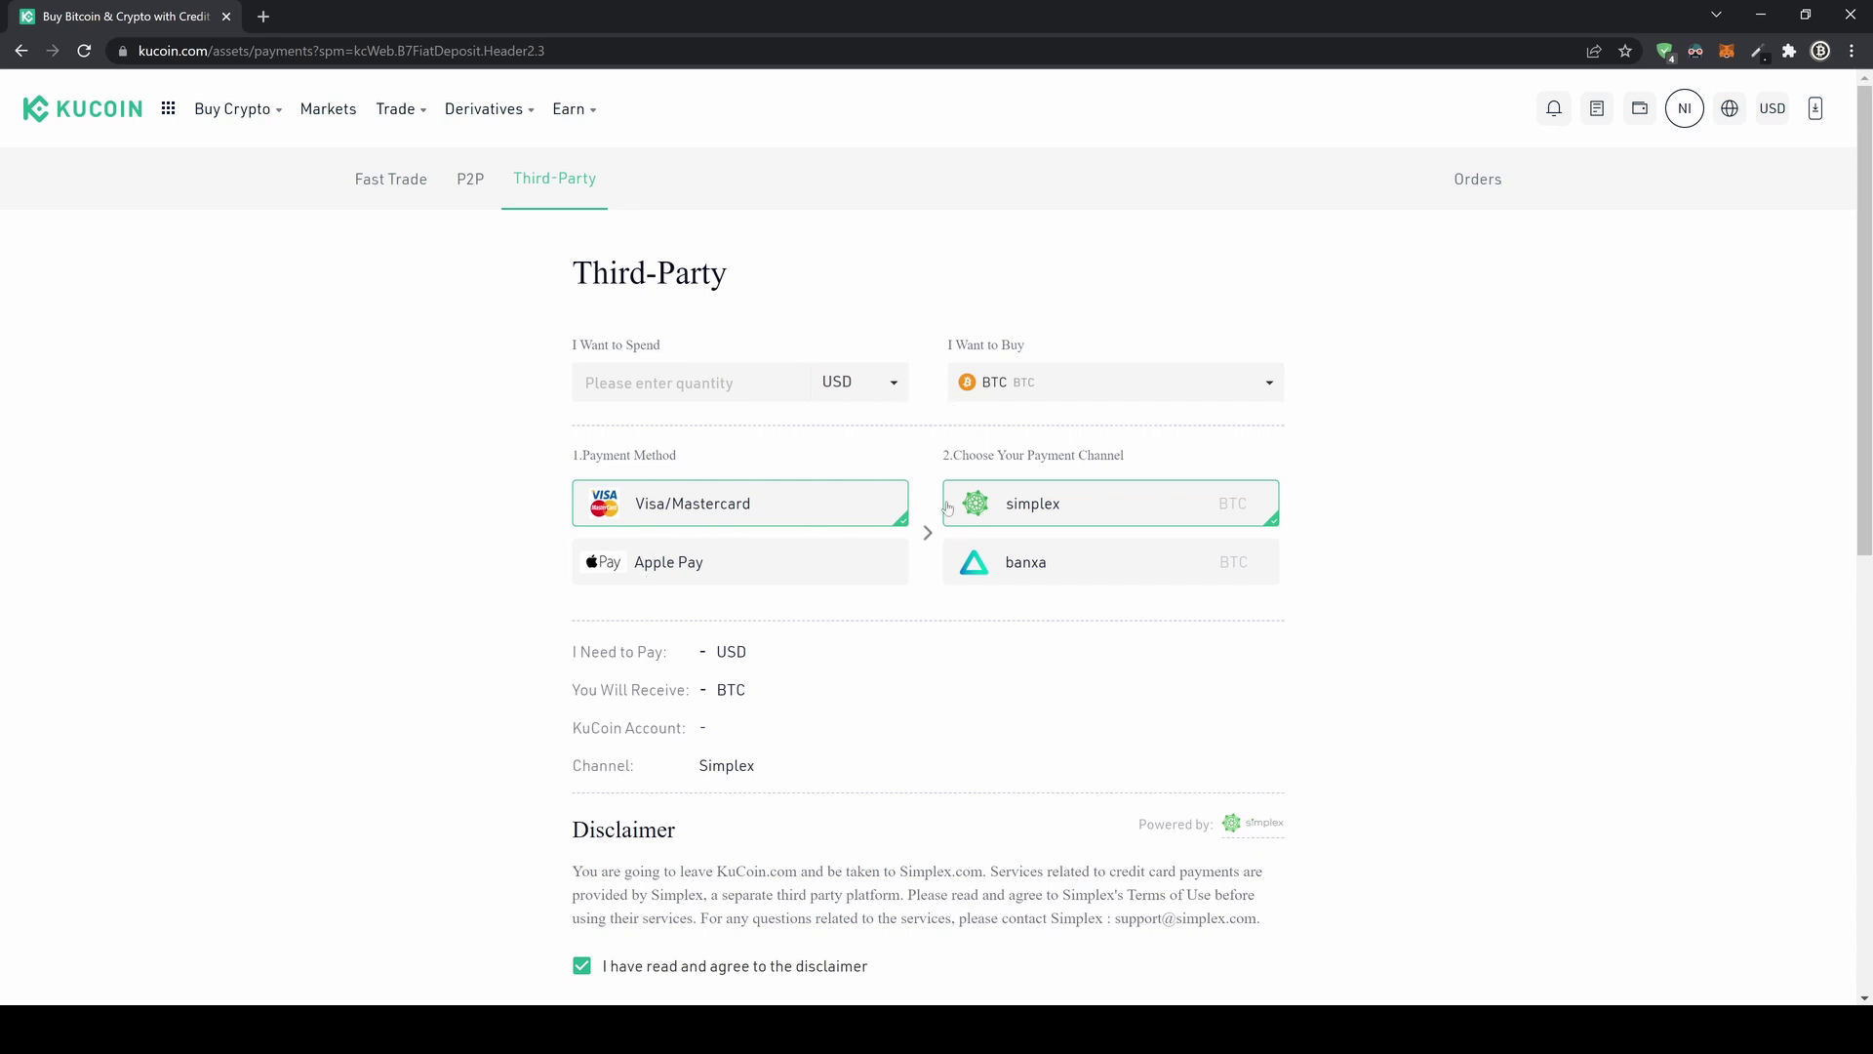
click(675, 573)
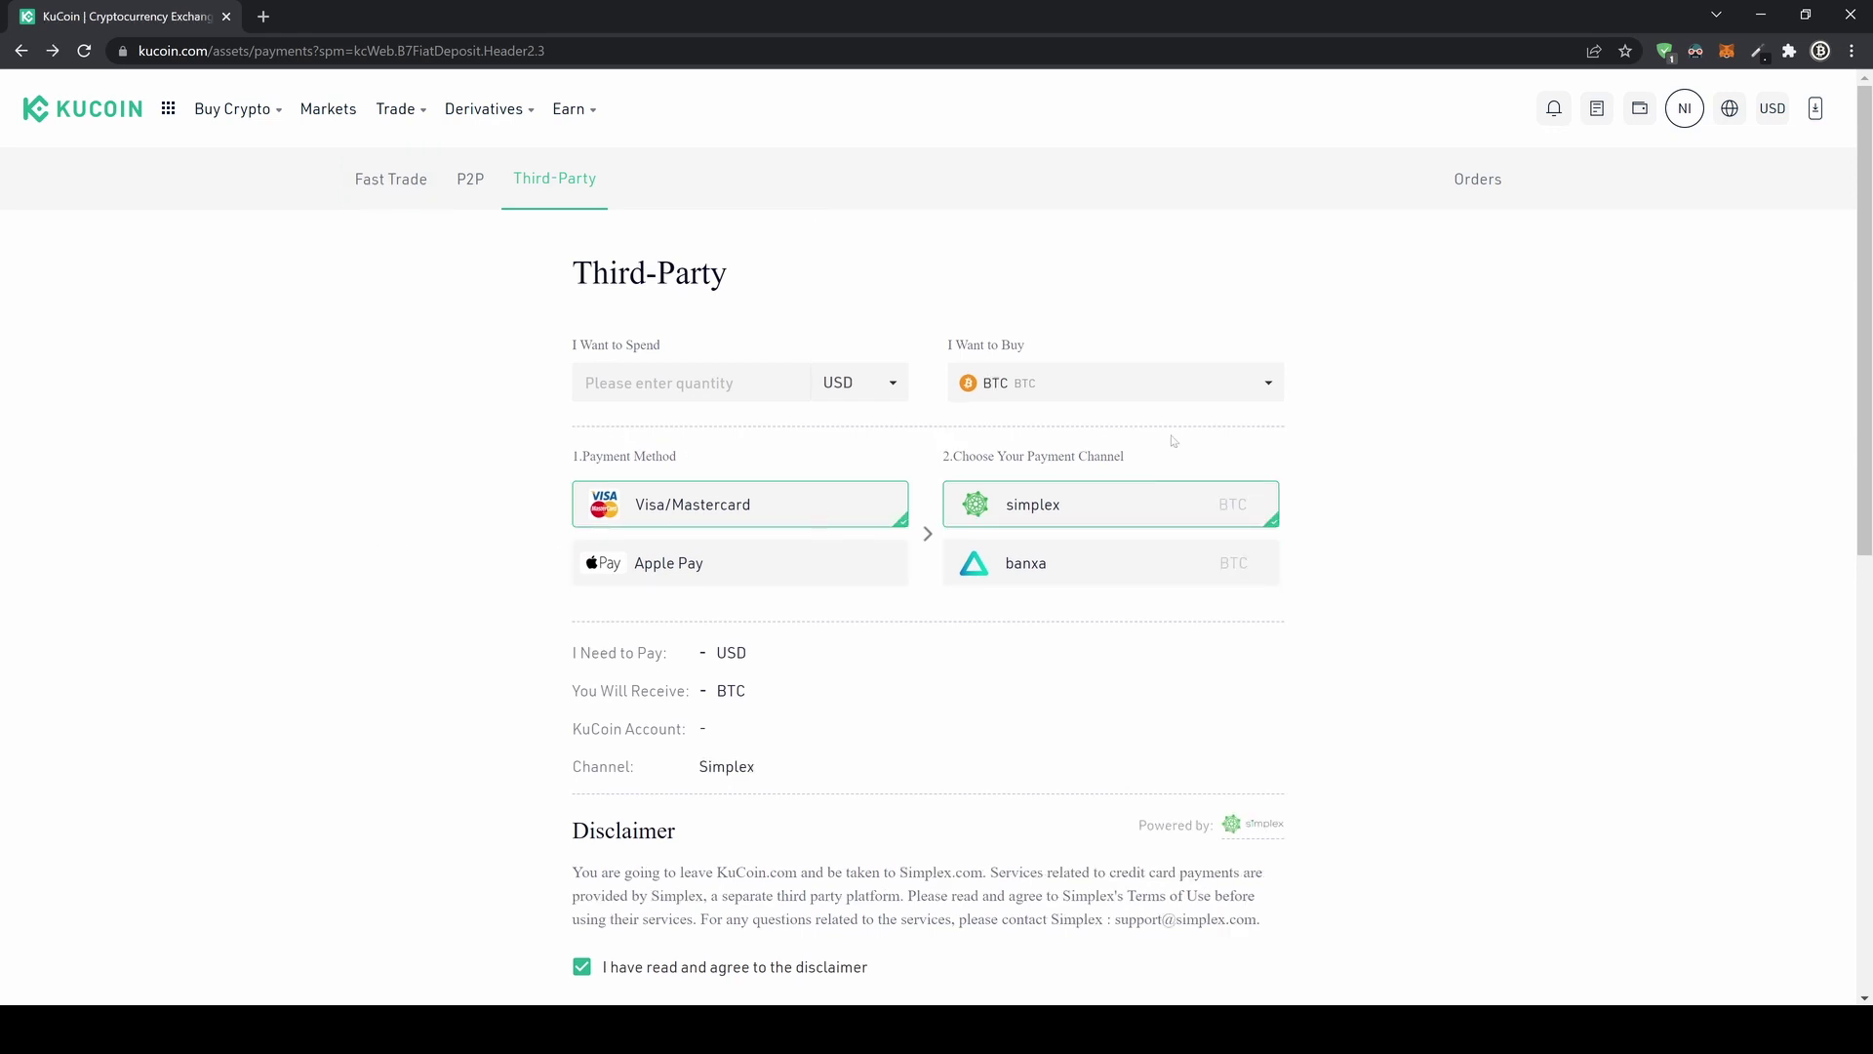
Step: Search the Main Account coins for 'btc' and open the BTC deposit page
mouse_move(1640, 108)
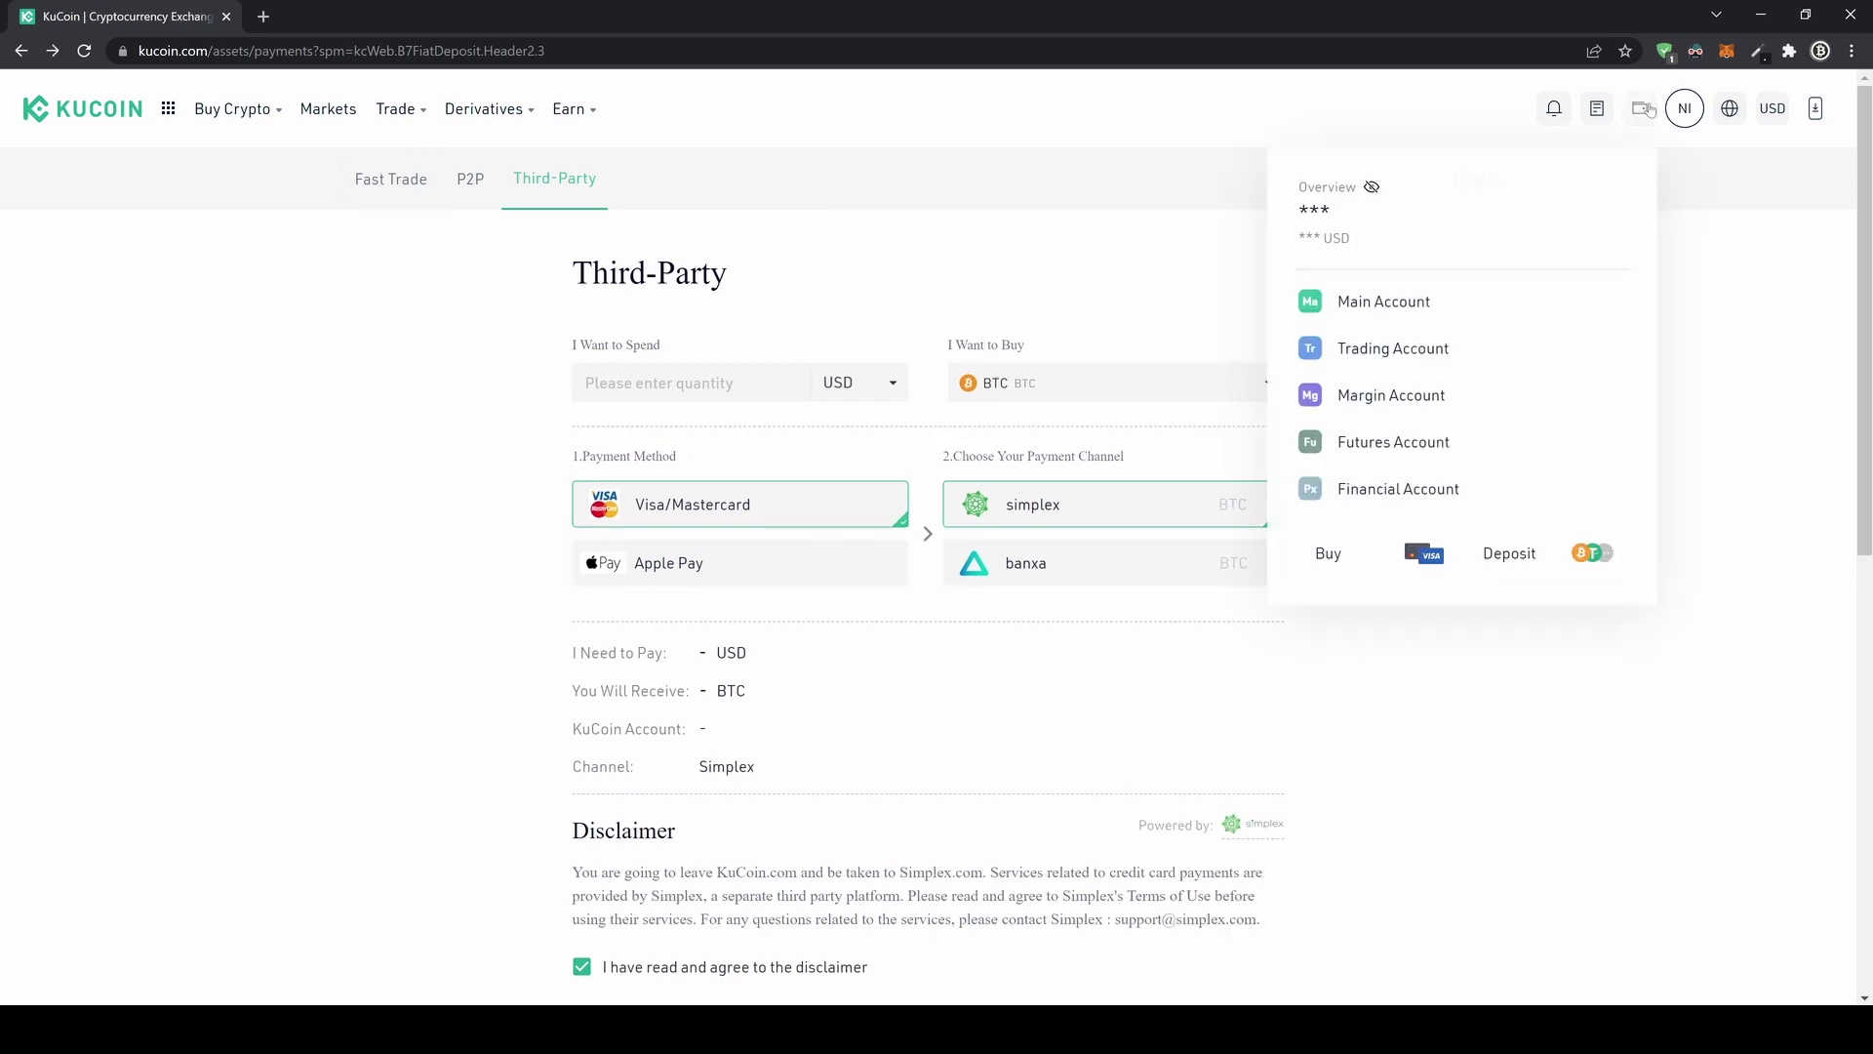
click(1487, 296)
scroll(602, 641, down, 8)
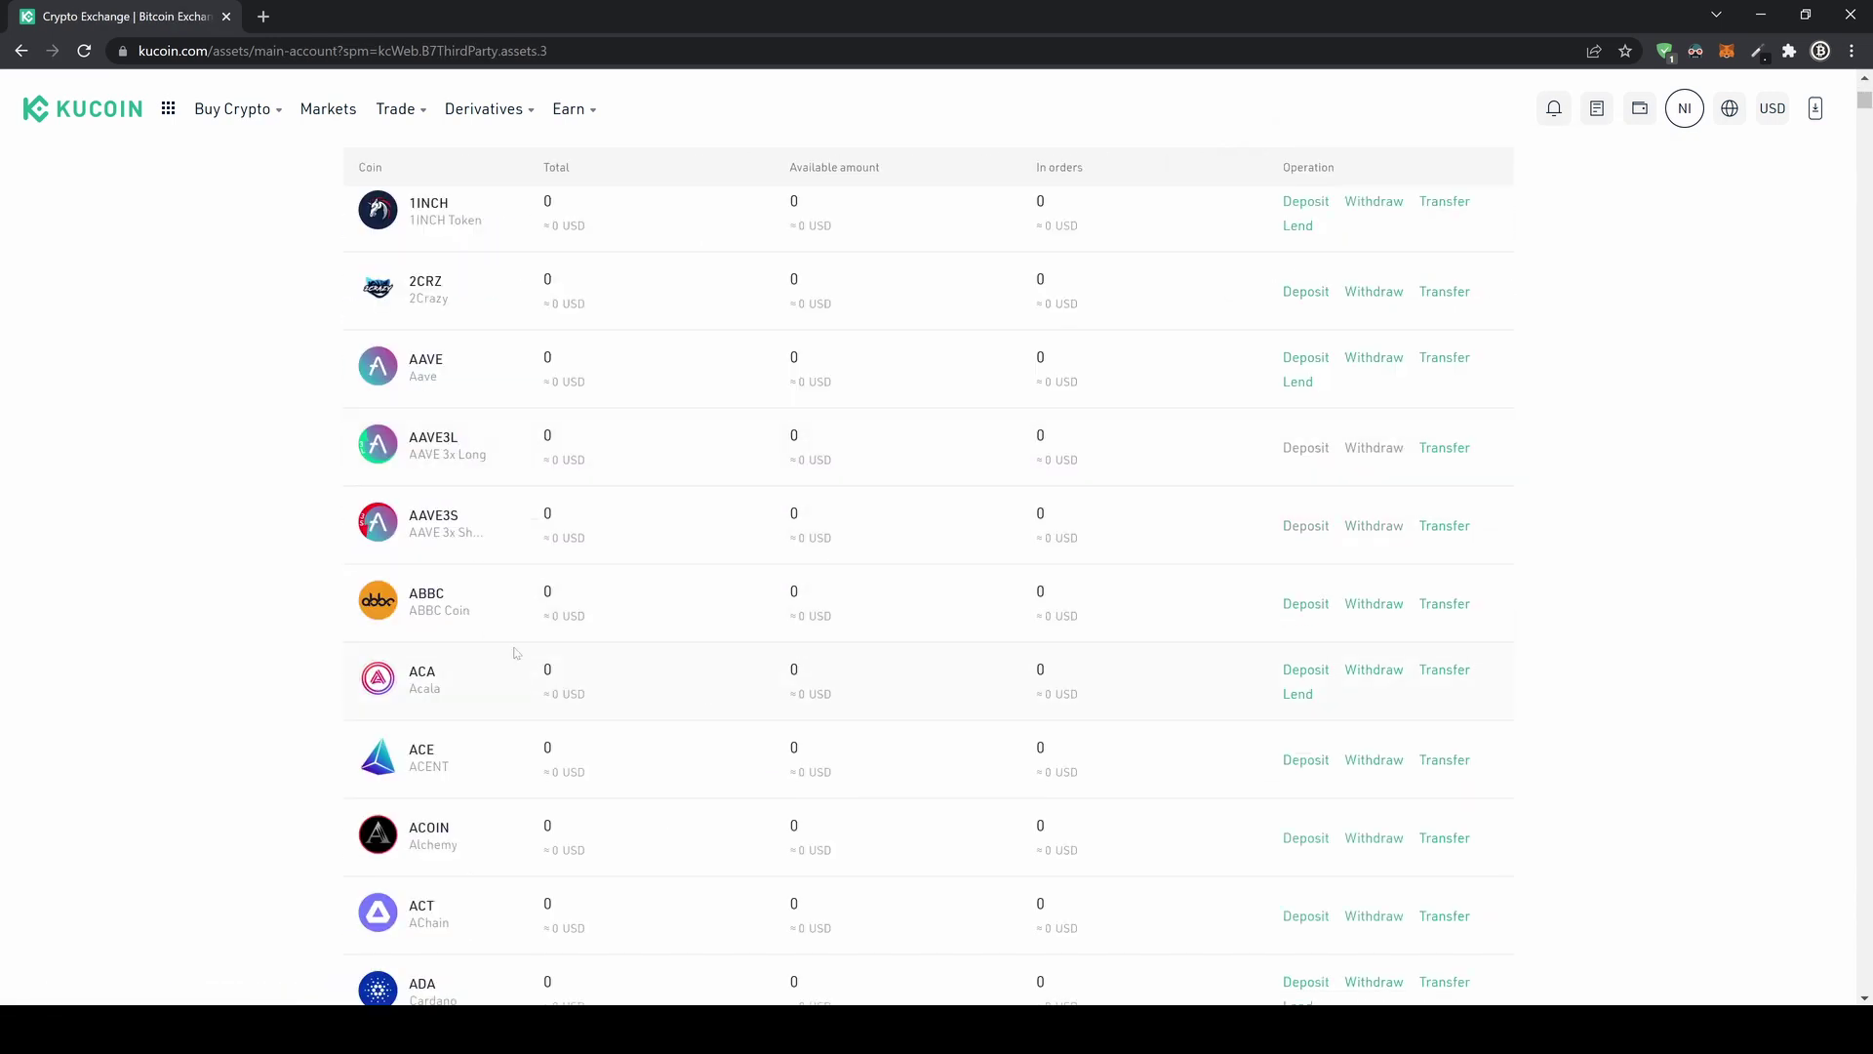
scroll(712, 657, up, 8)
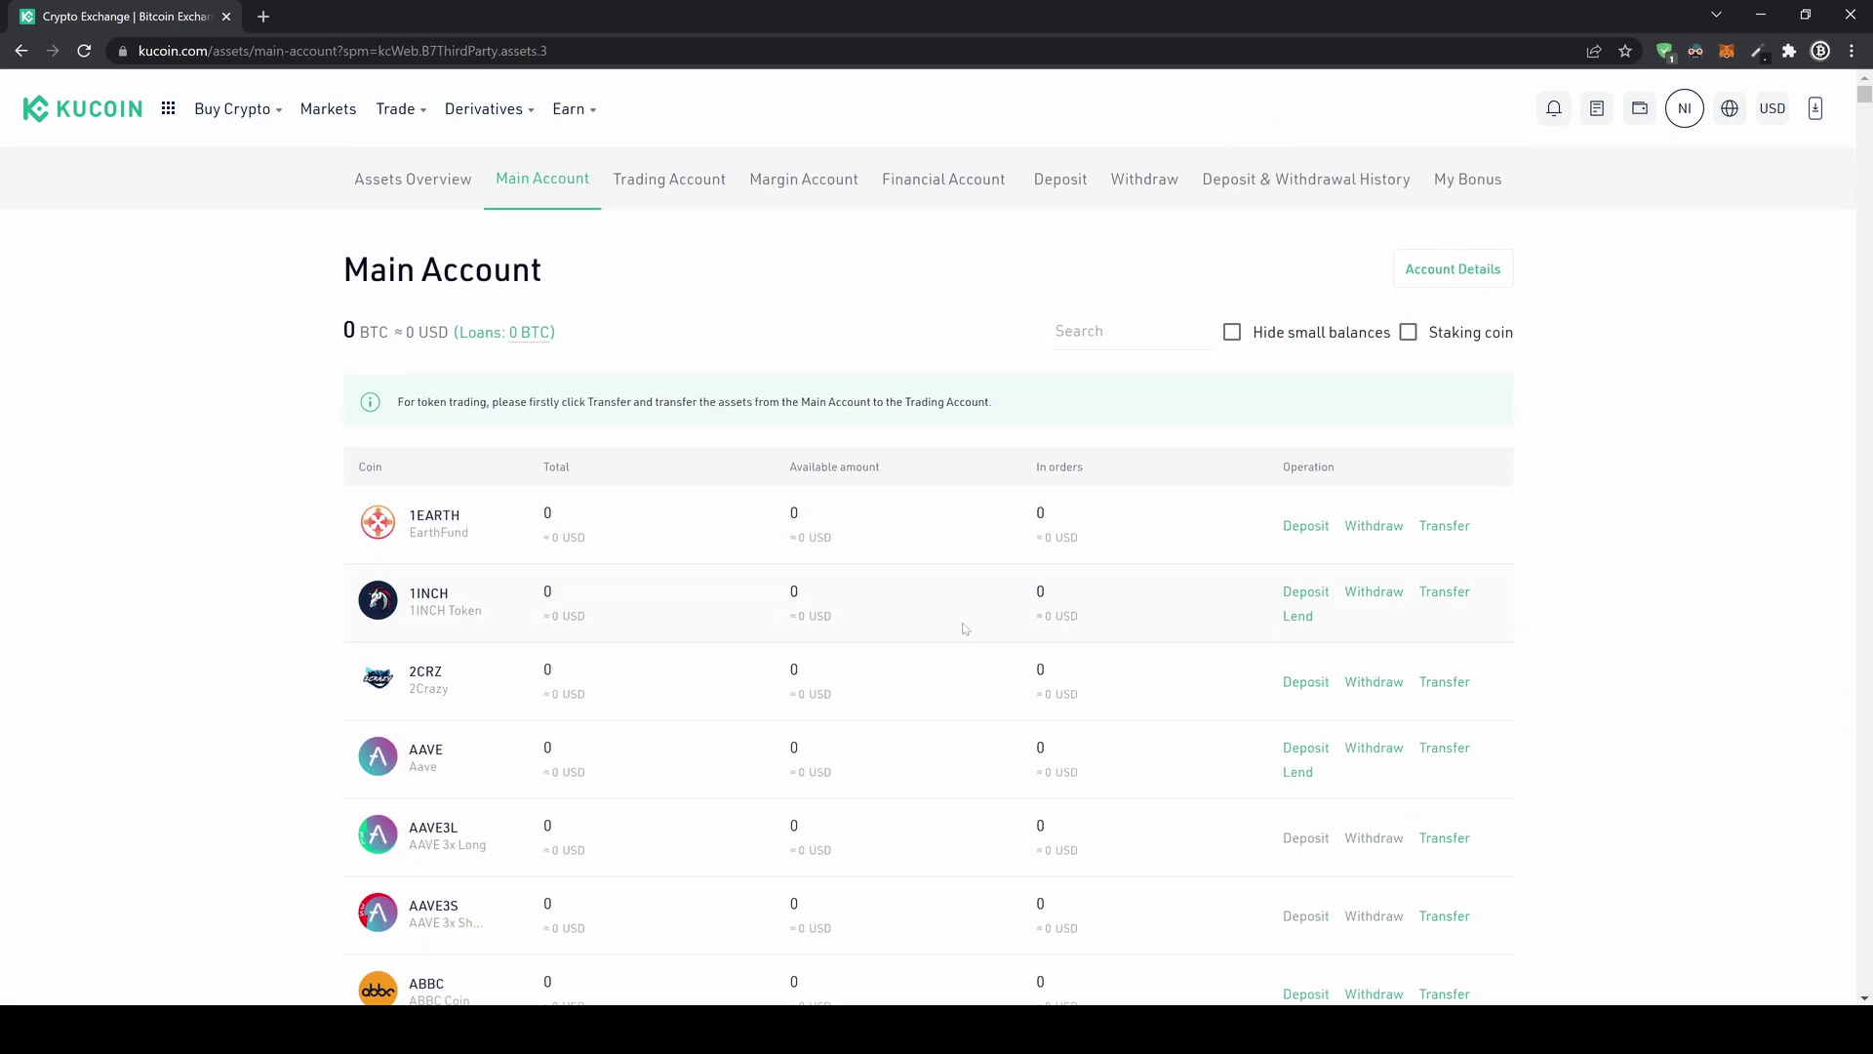
click(1120, 344)
text(btc)
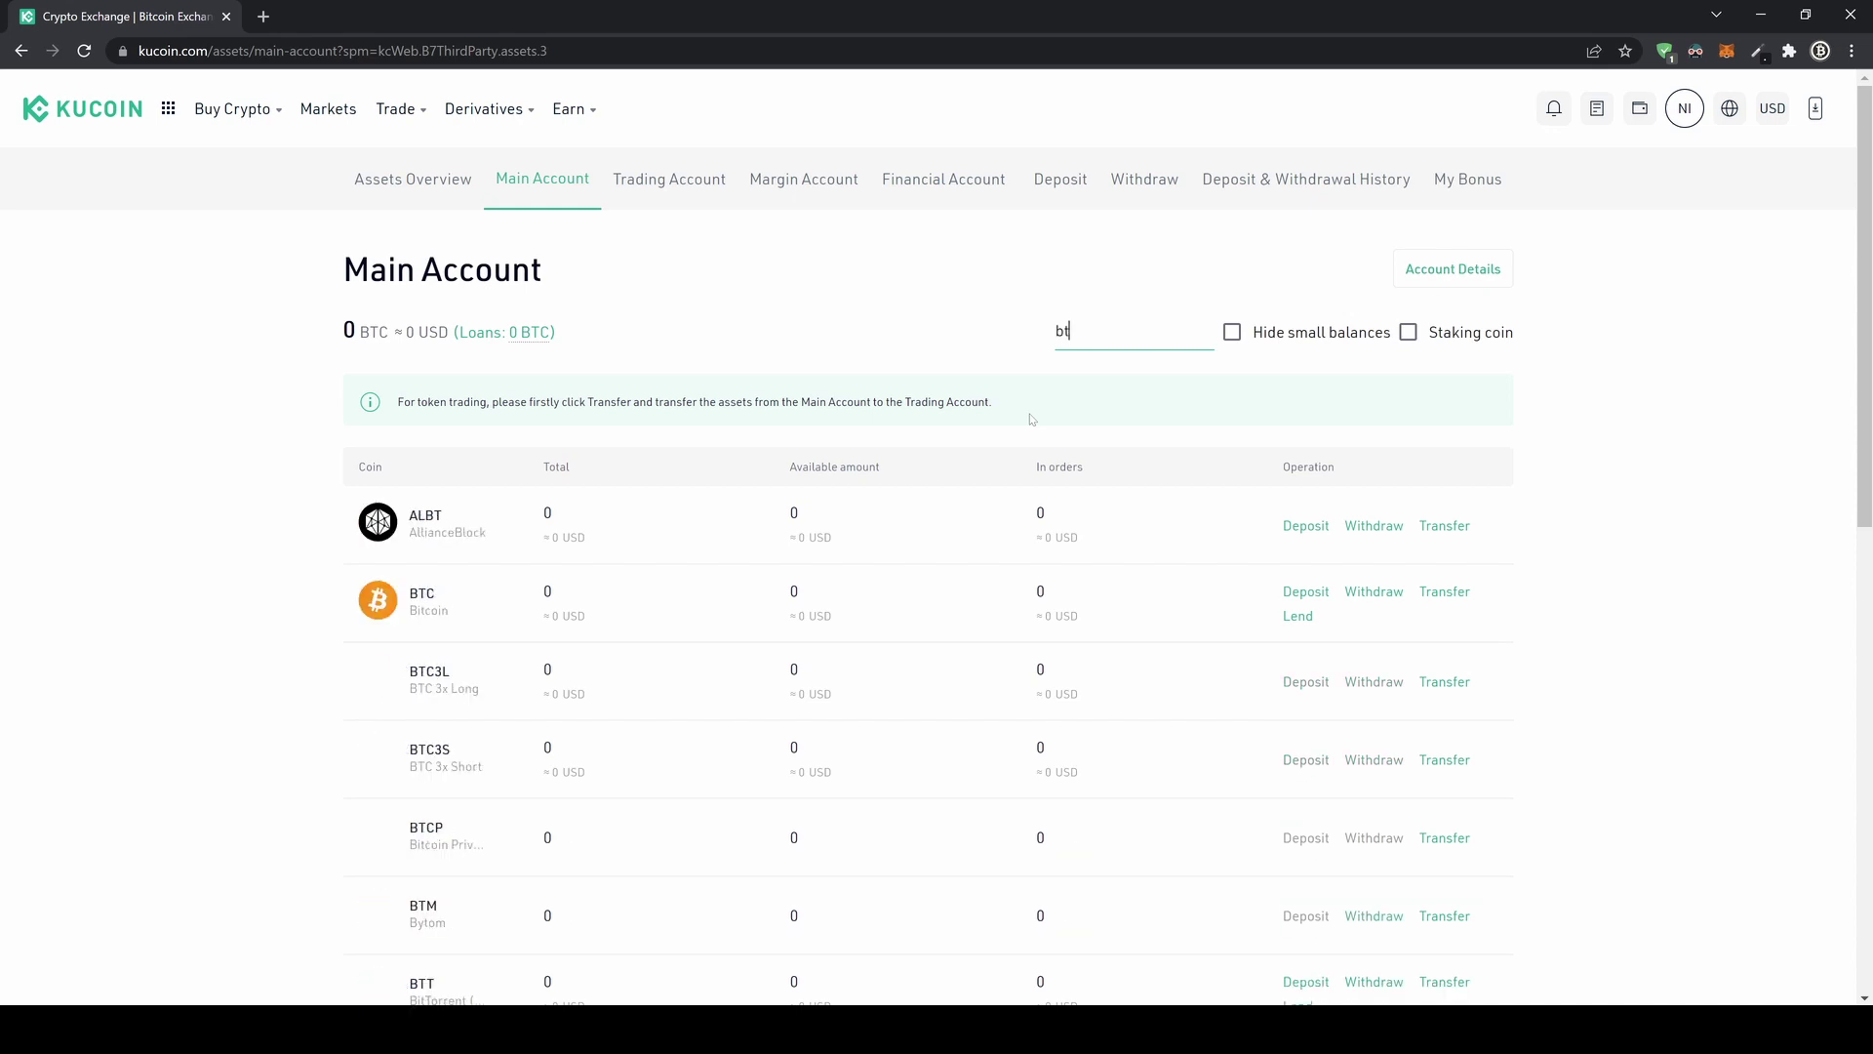
click(1305, 513)
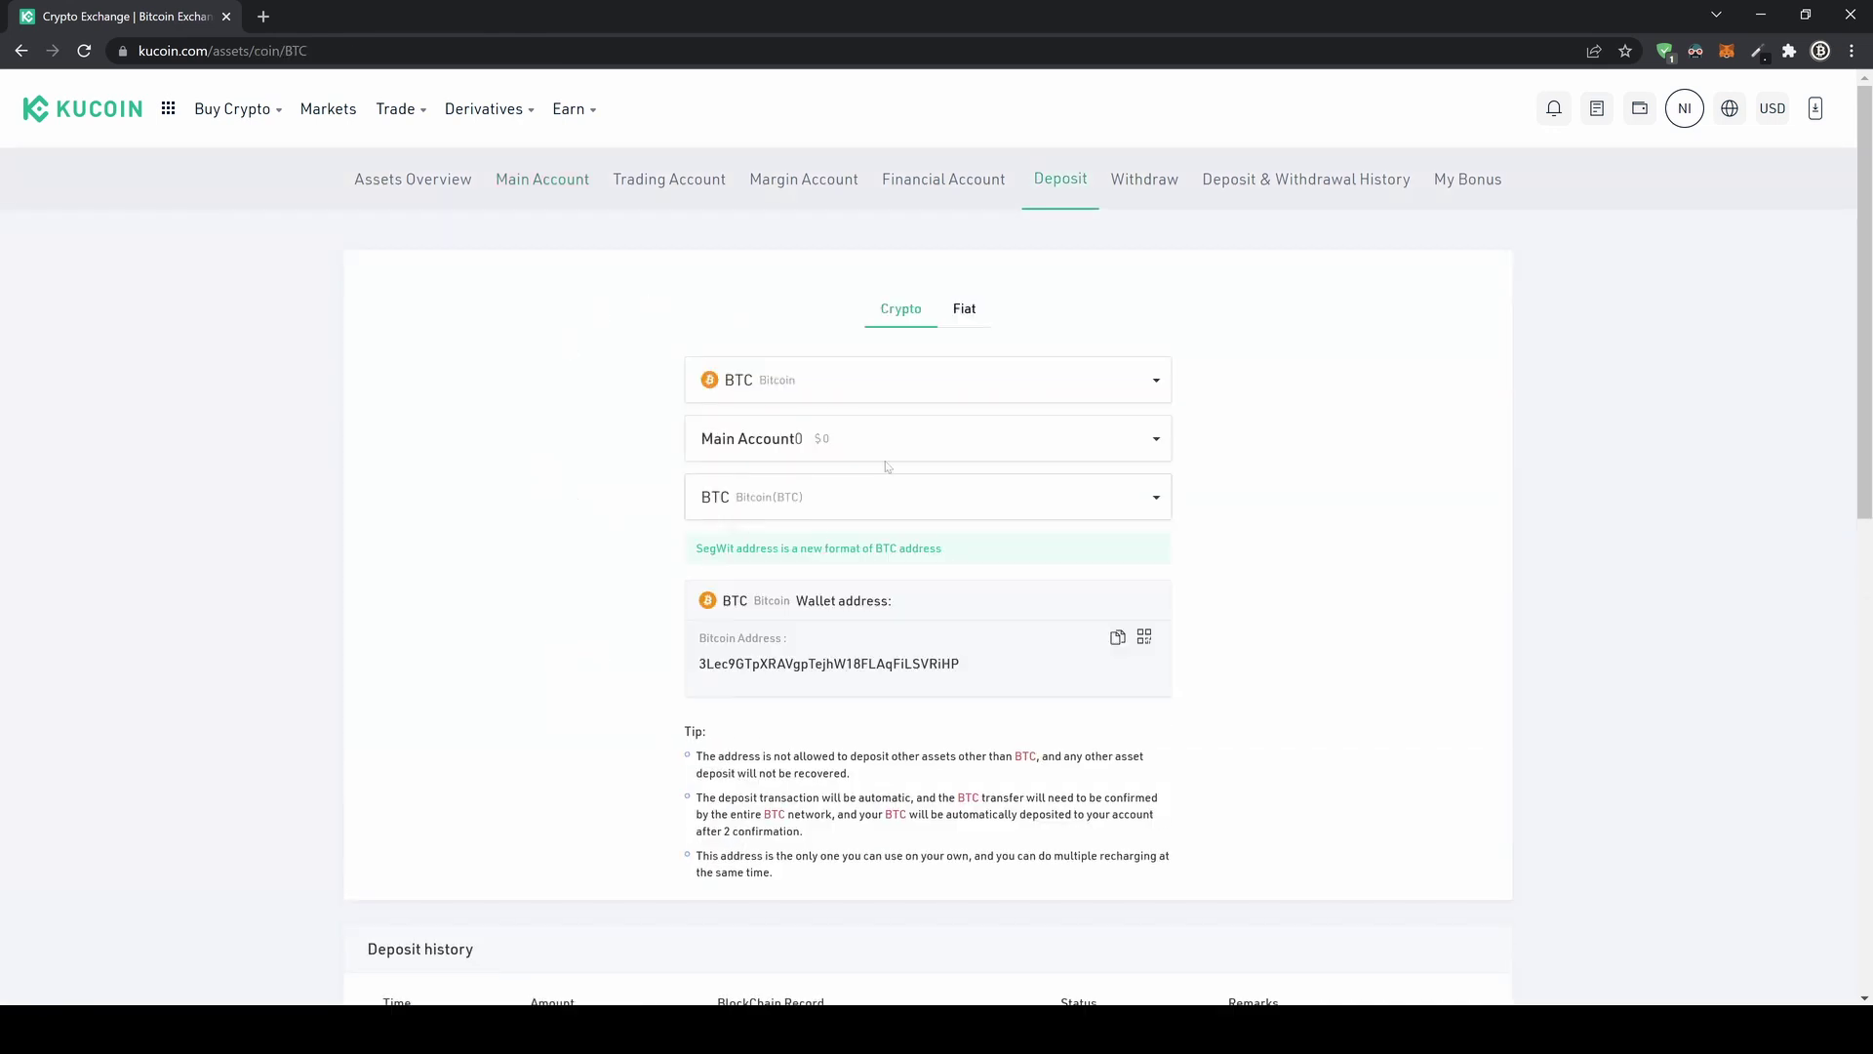
Step: Select the Bitcoin deposit address, then switch the deposit coin to USDT on ERC20
drag(697, 663, 980, 680)
click(966, 671)
click(761, 385)
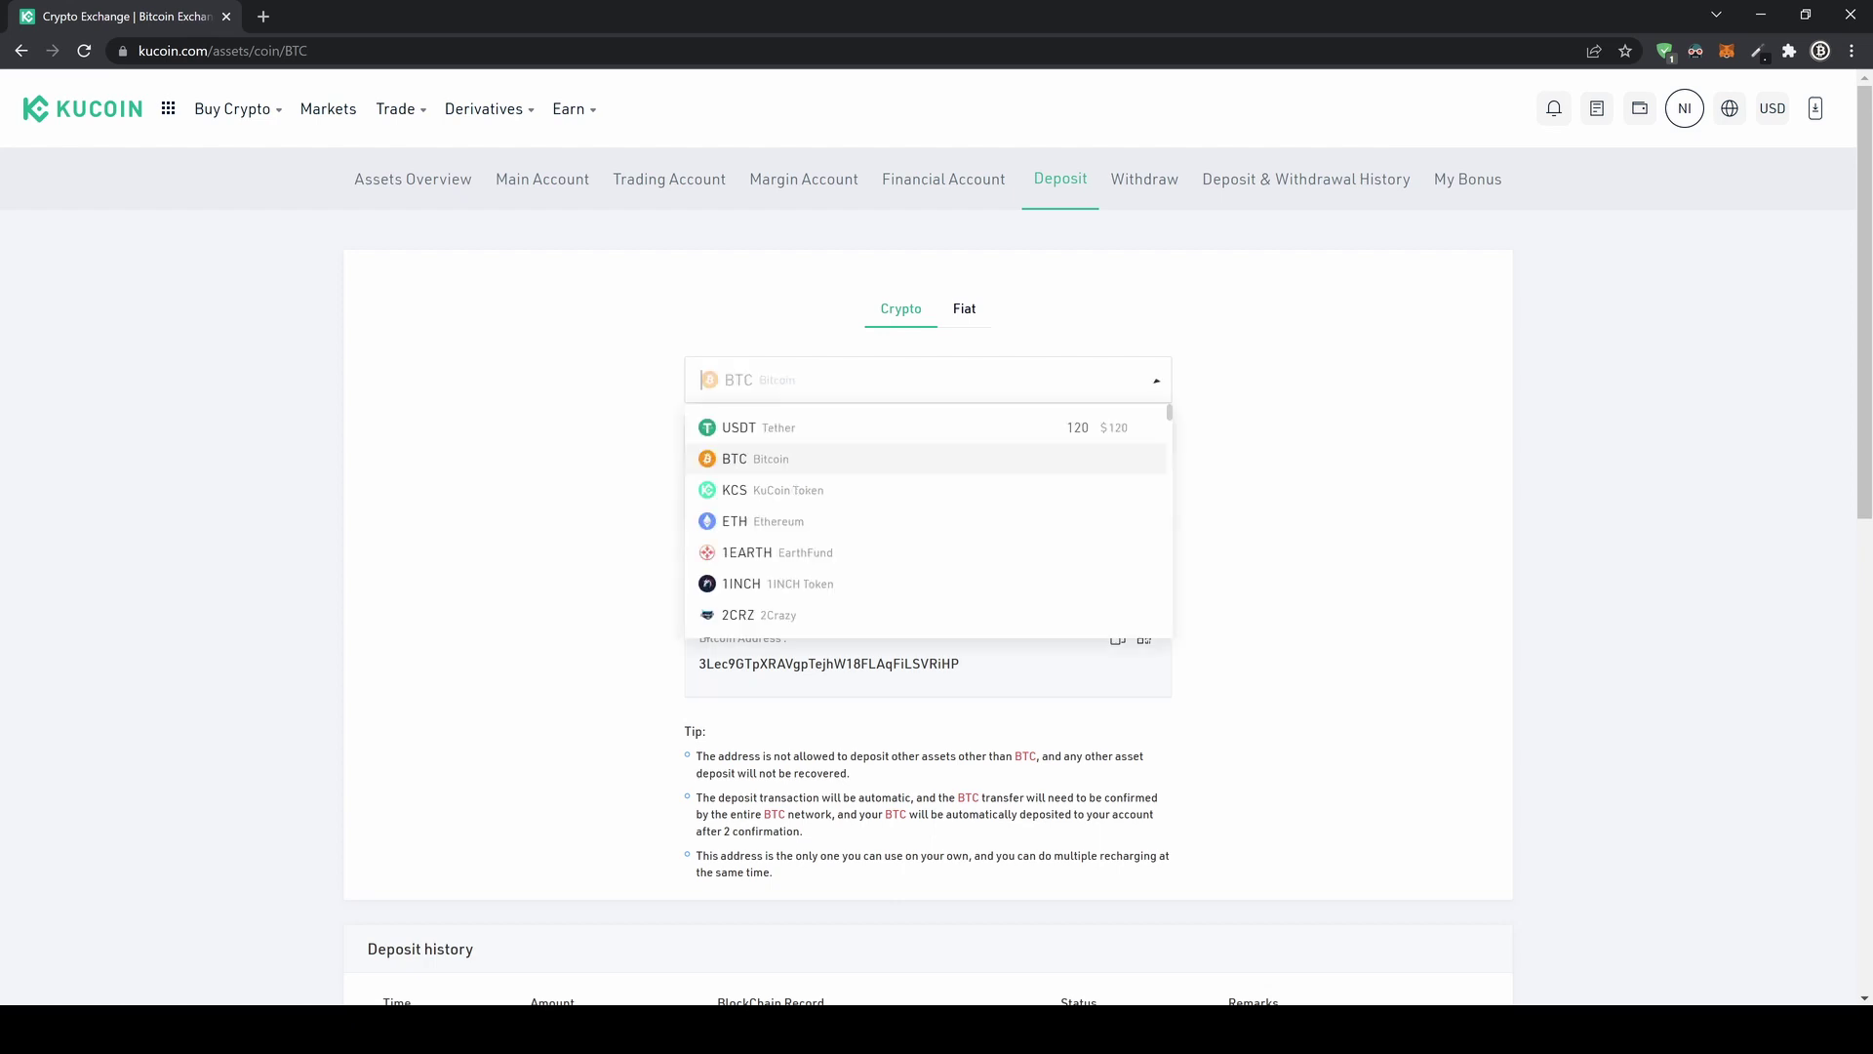
click(772, 430)
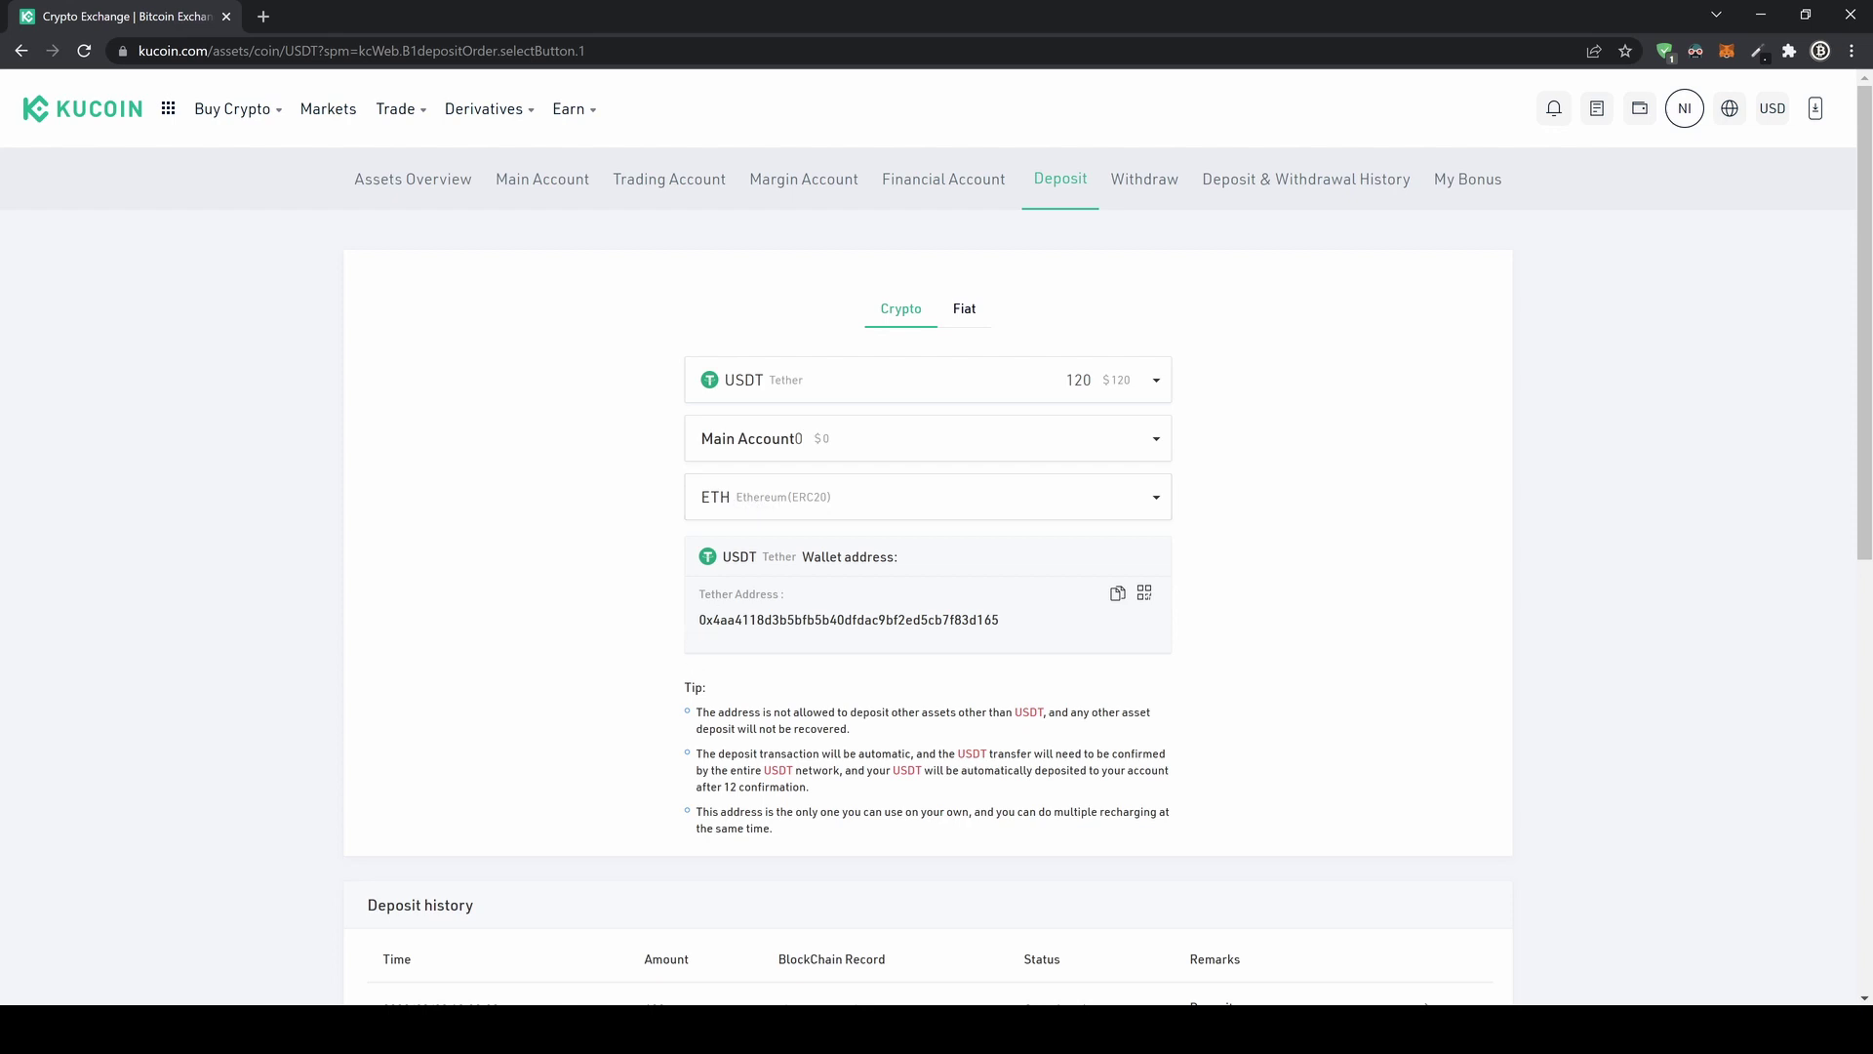
Step: Switch the USDT deposit network to TRX (TRC20) and select its Tether address
drag(700, 620, 995, 620)
click(917, 558)
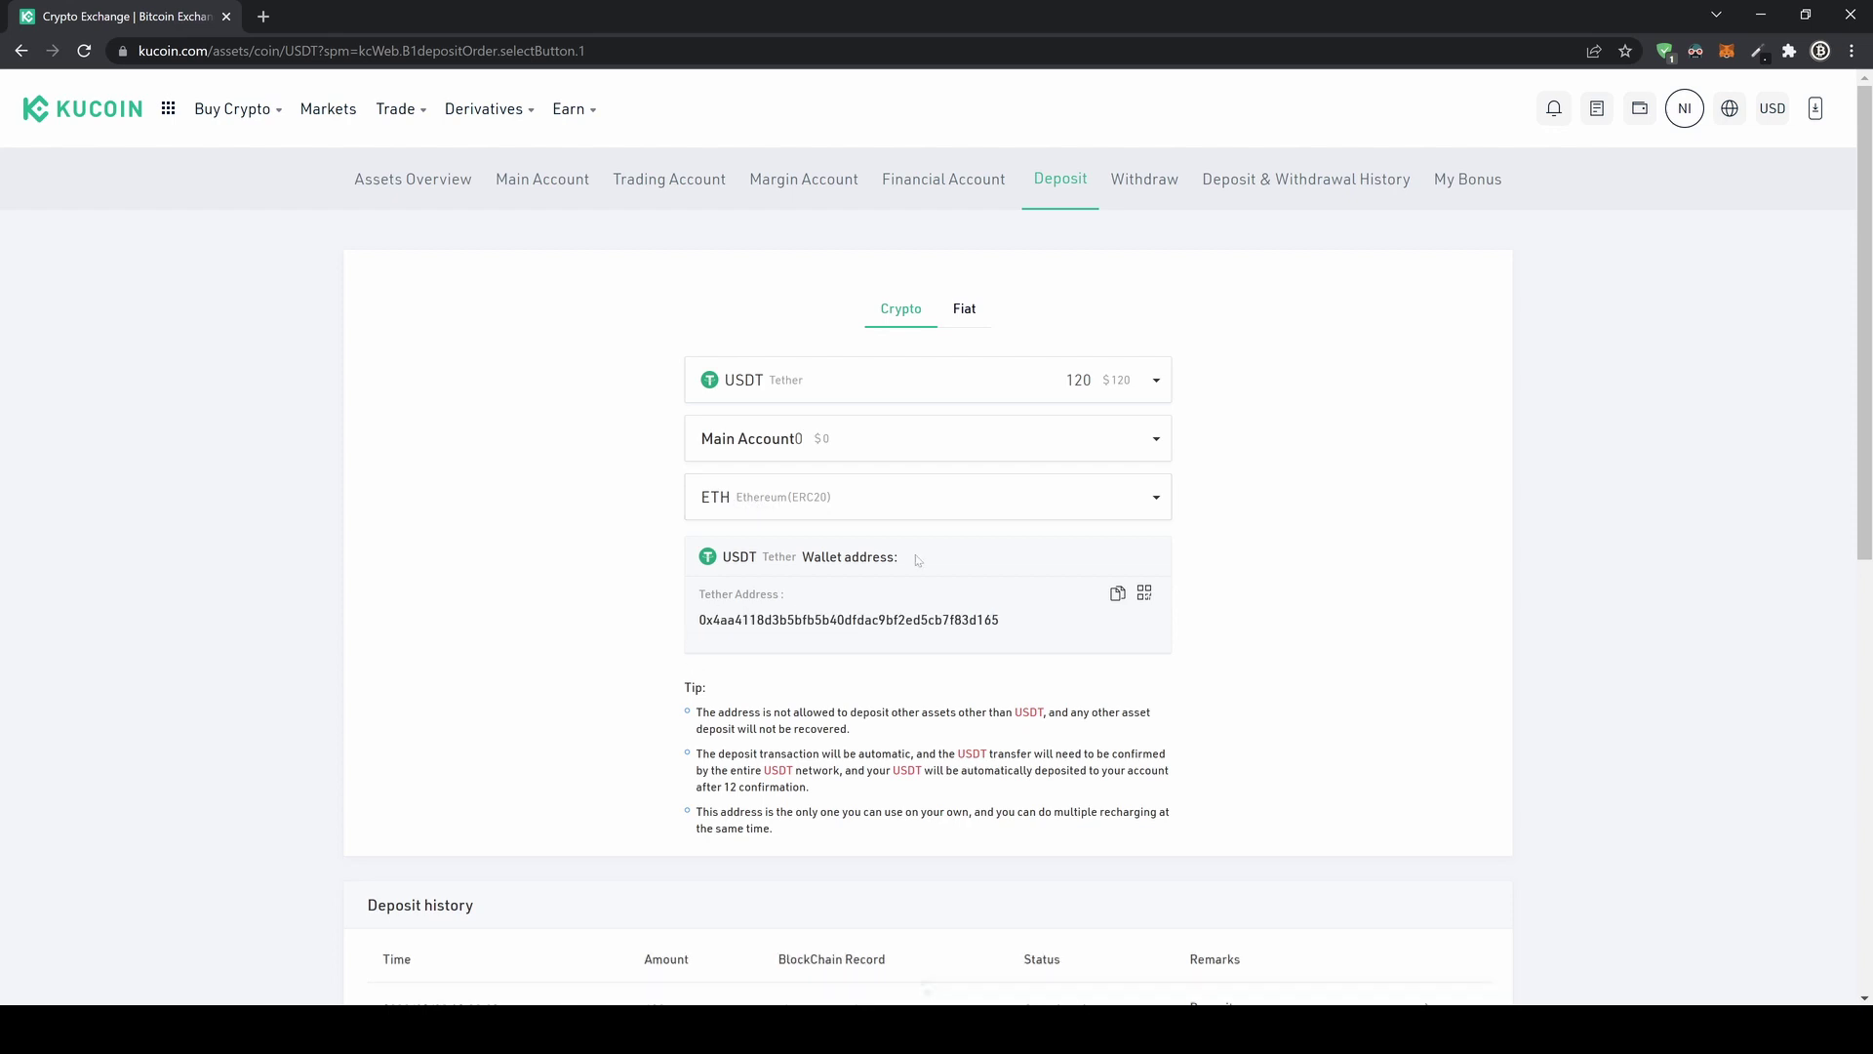
click(841, 481)
click(745, 608)
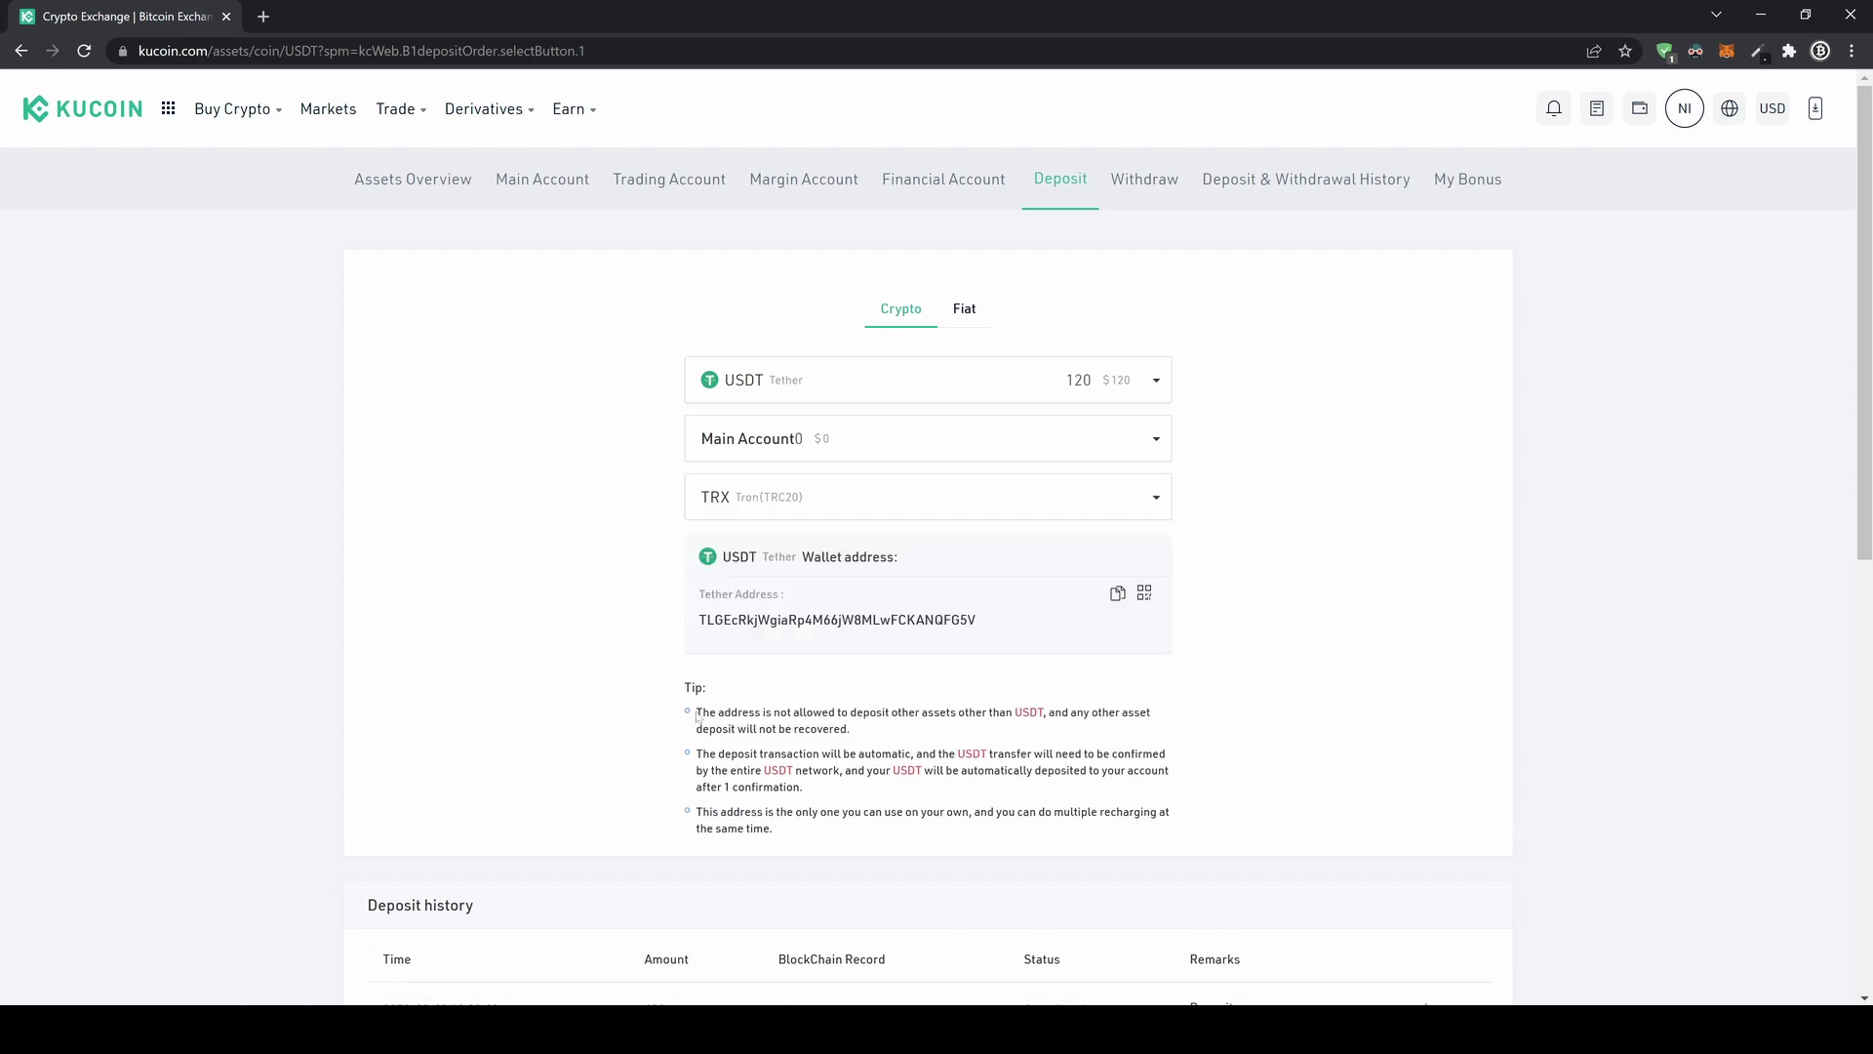
drag(695, 619, 981, 625)
click(917, 571)
click(836, 507)
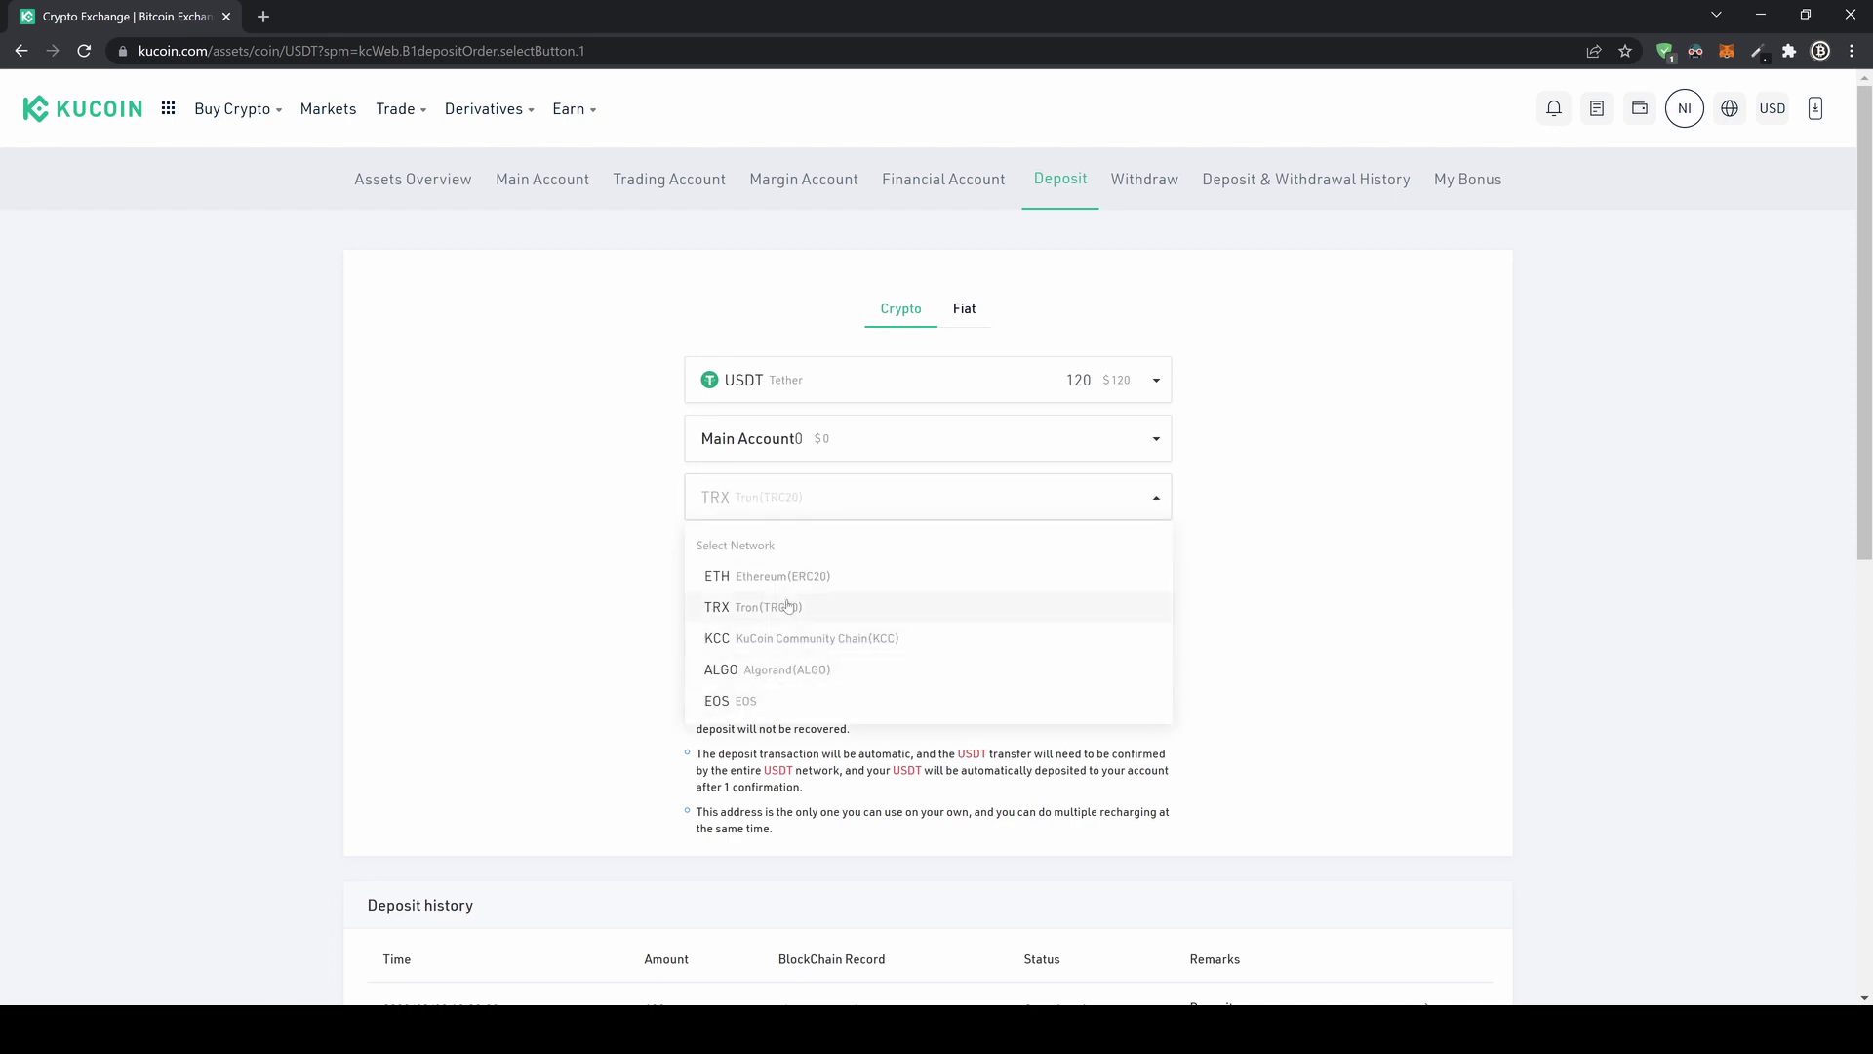
click(792, 605)
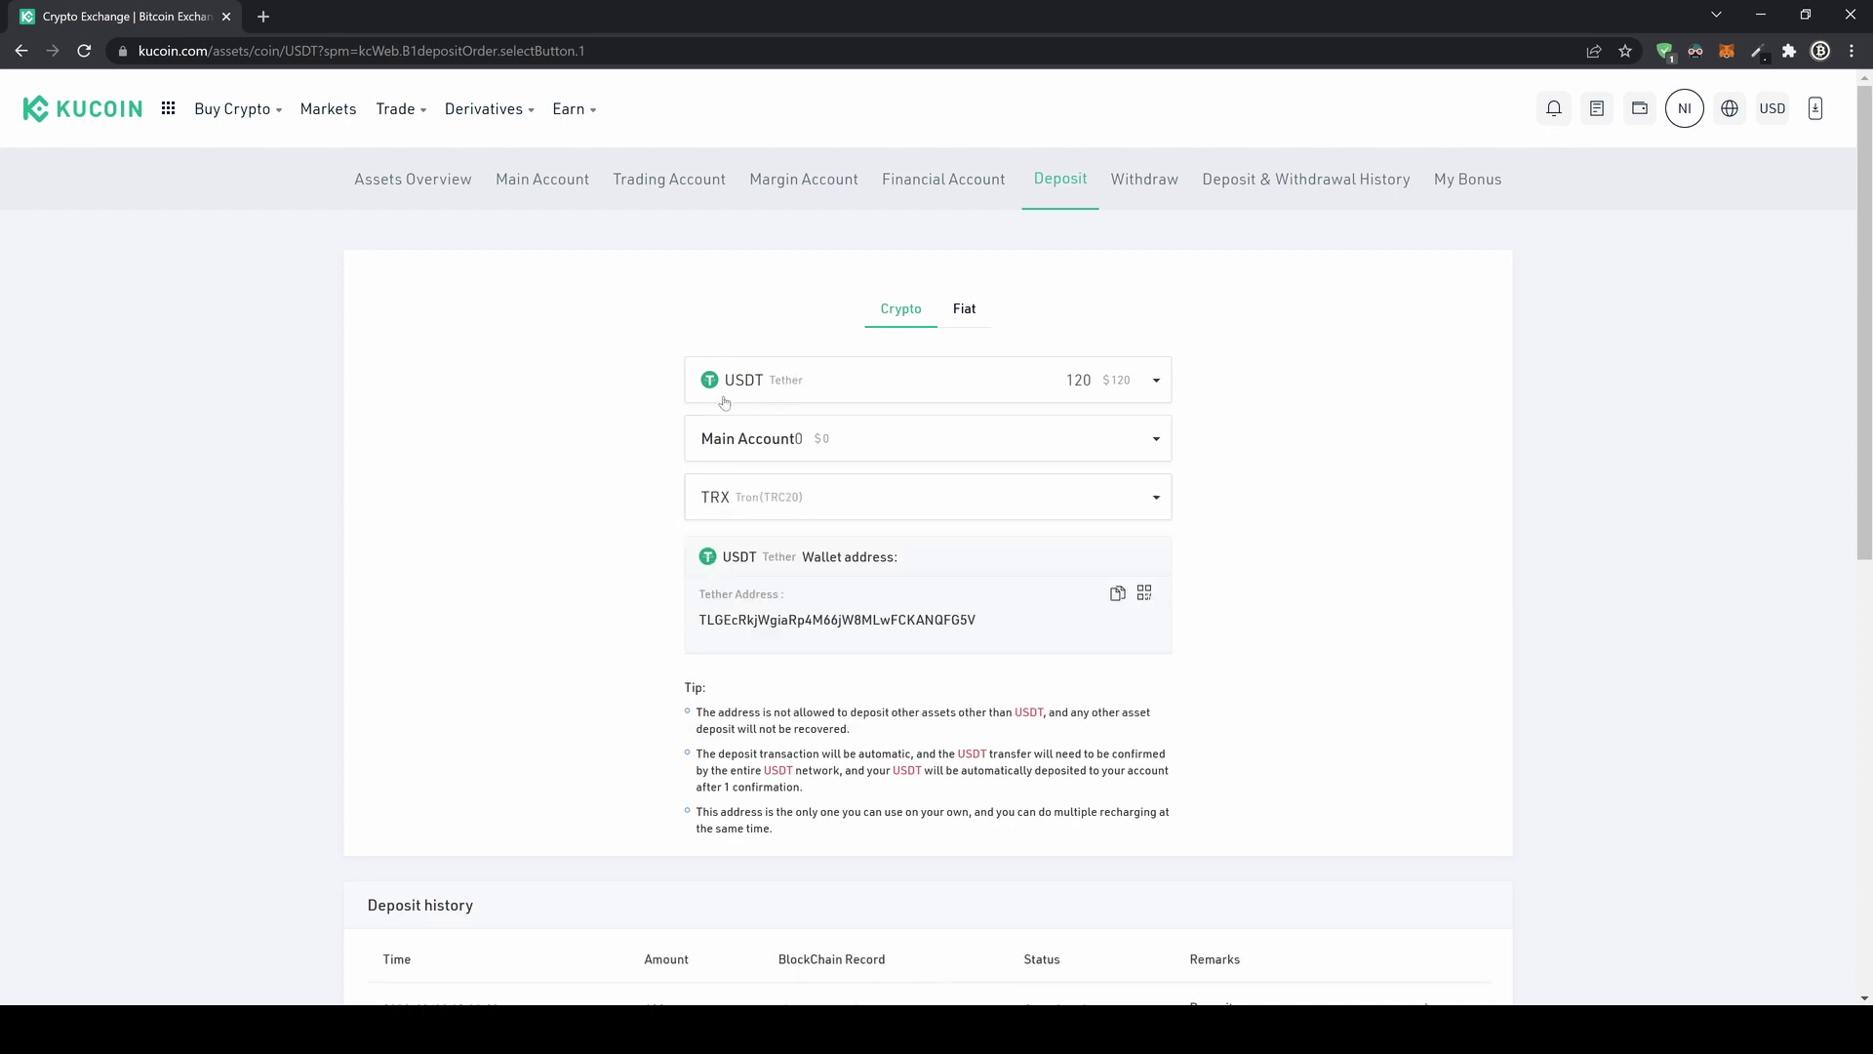
Step: Keep Main Account as the receiving account, recheck the TRC20 address, then return to Main Account balances
click(768, 440)
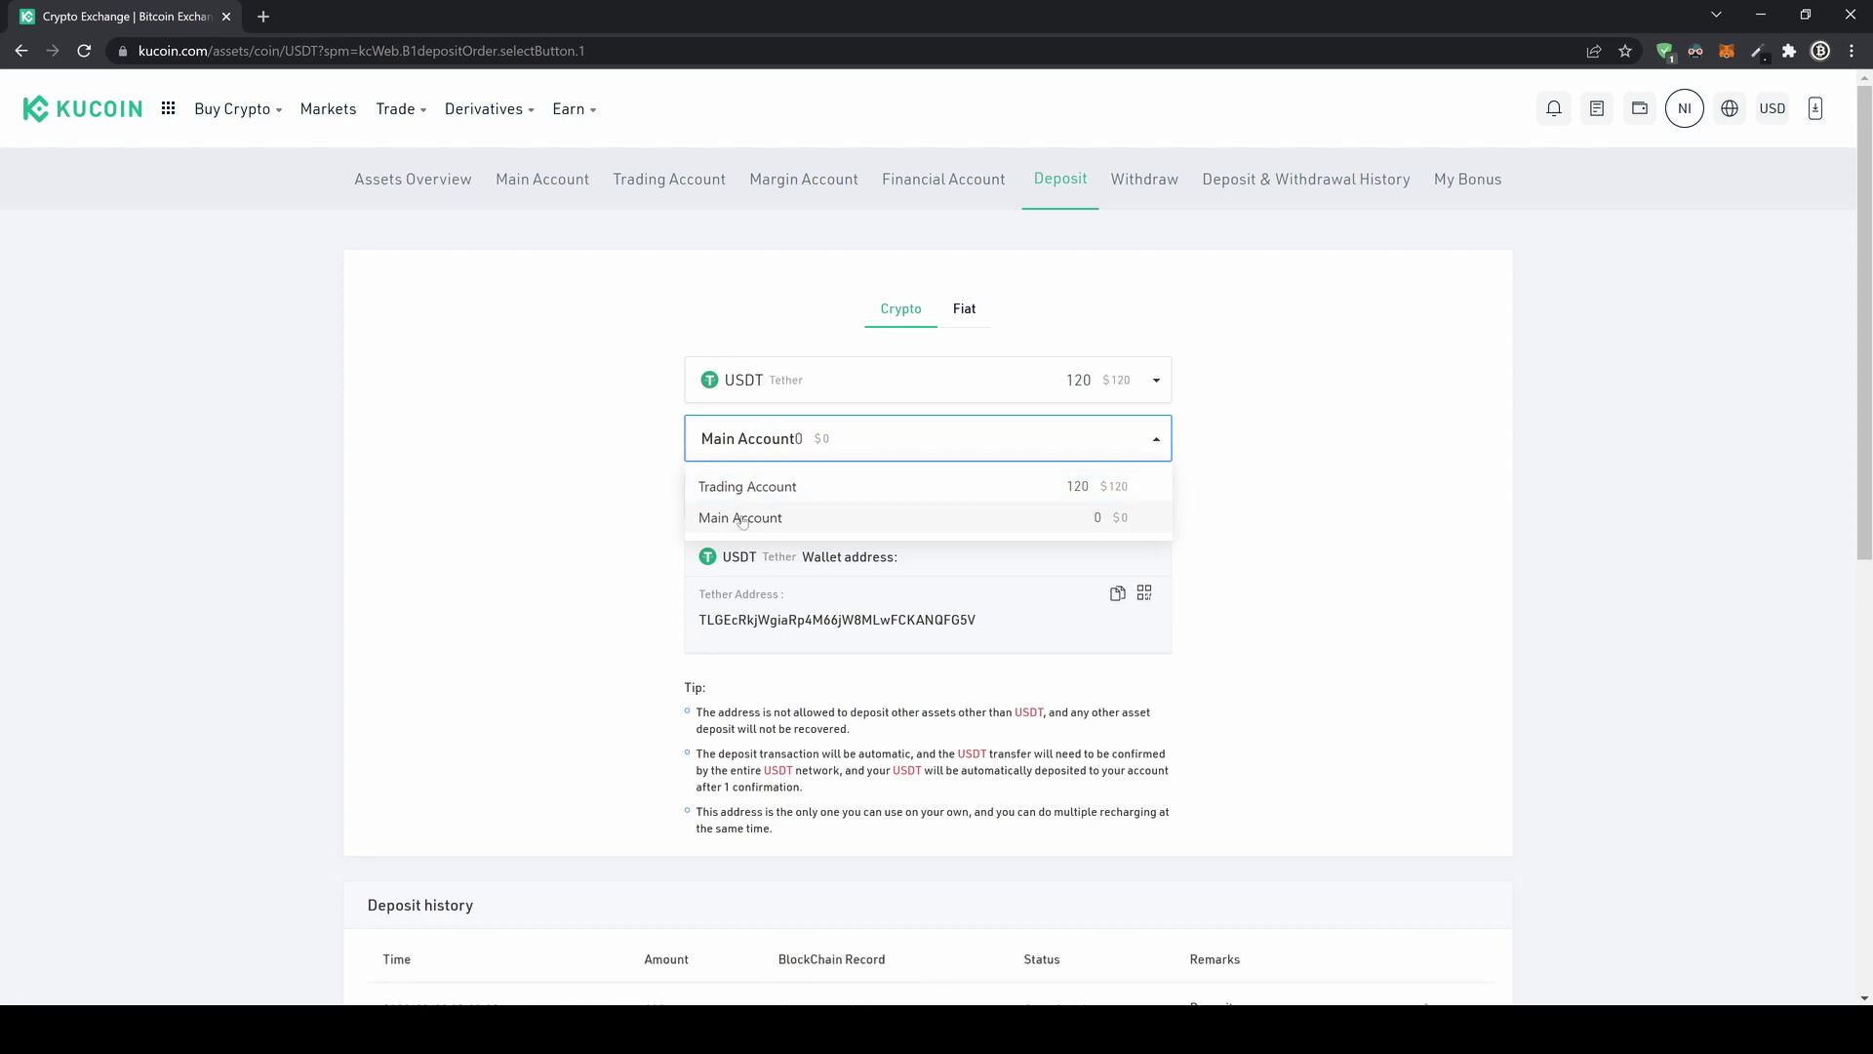
click(584, 484)
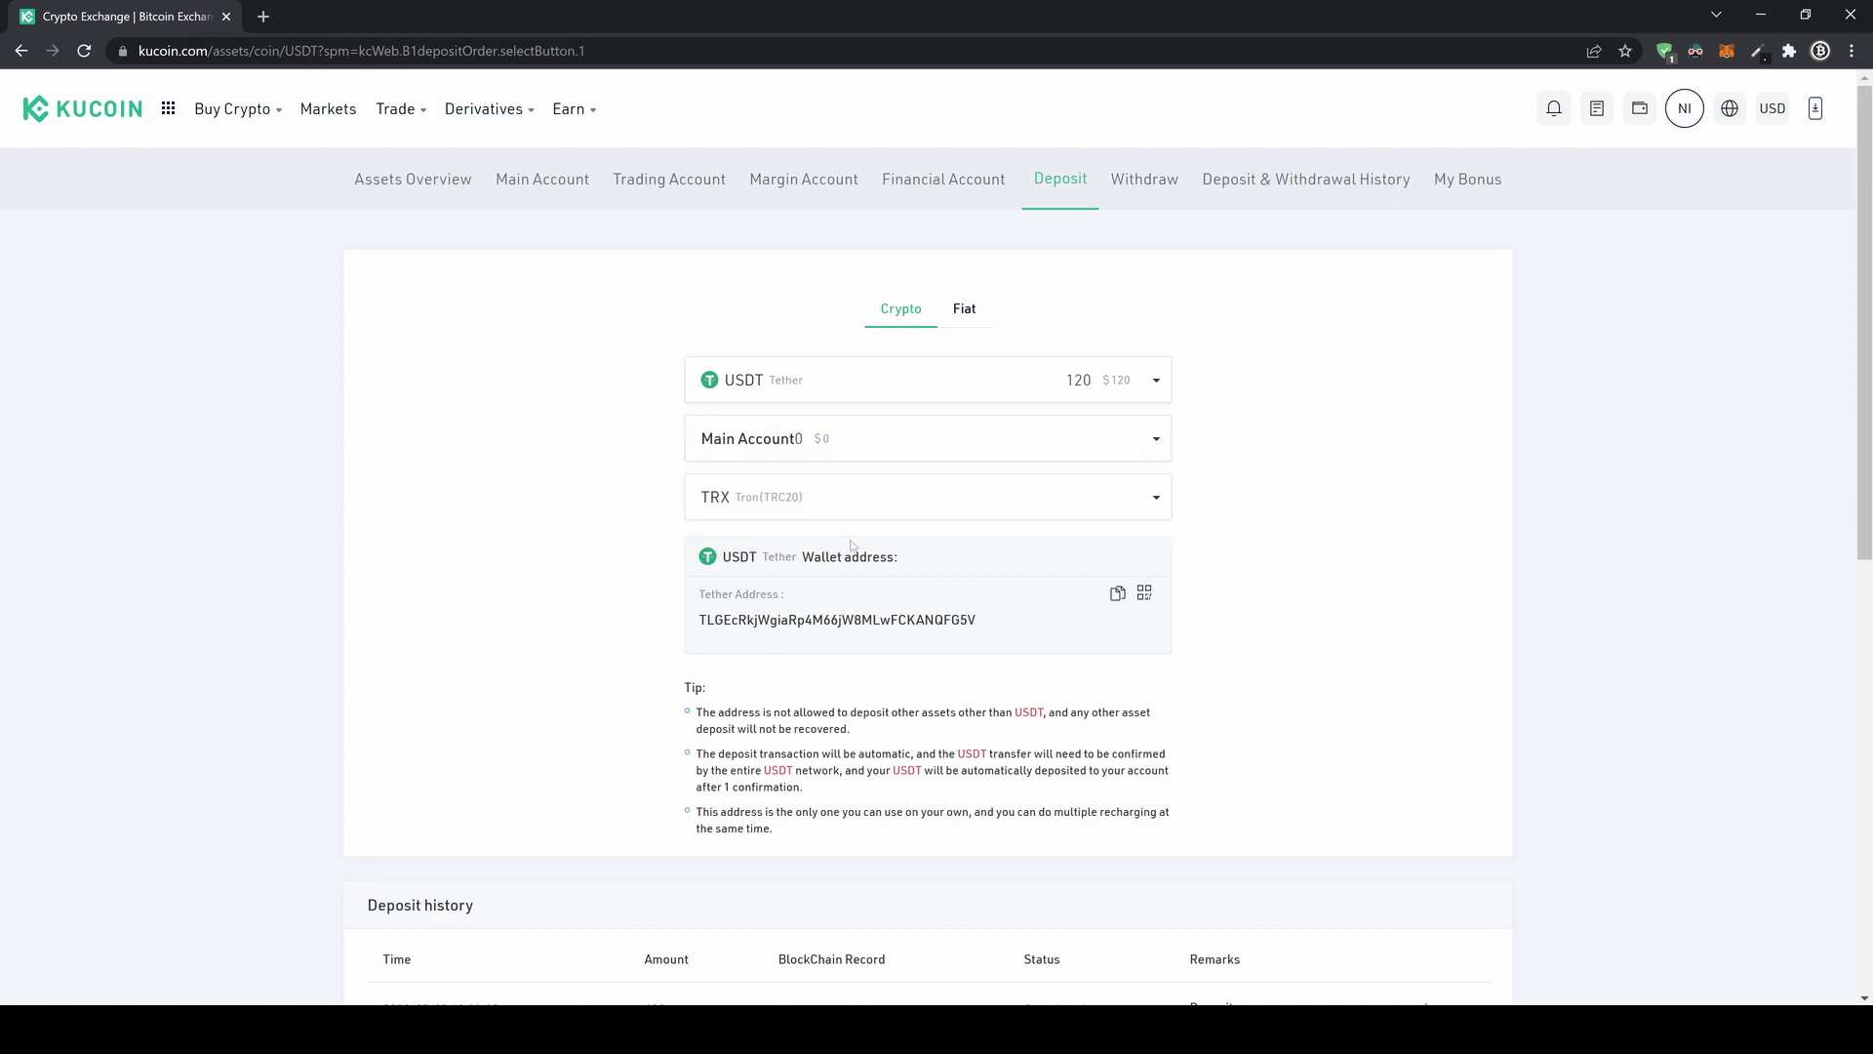
double_click(775, 624)
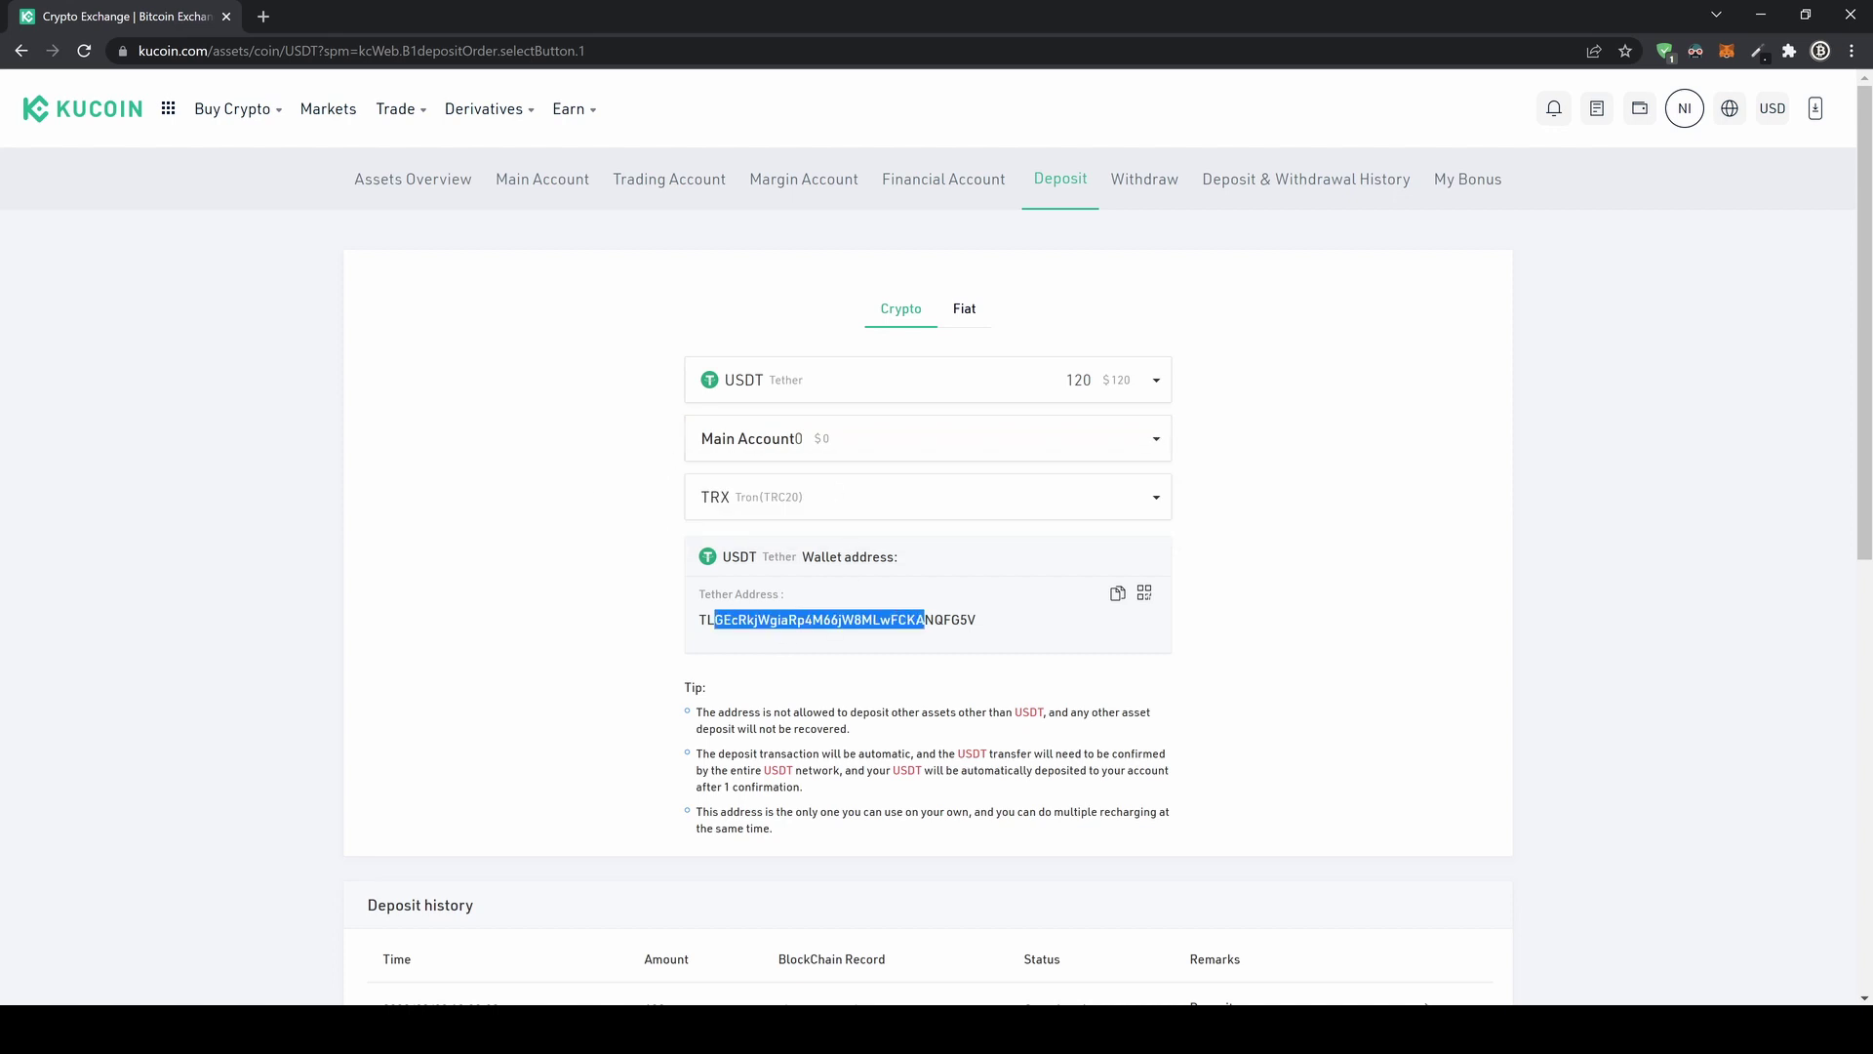
click(766, 506)
click(483, 501)
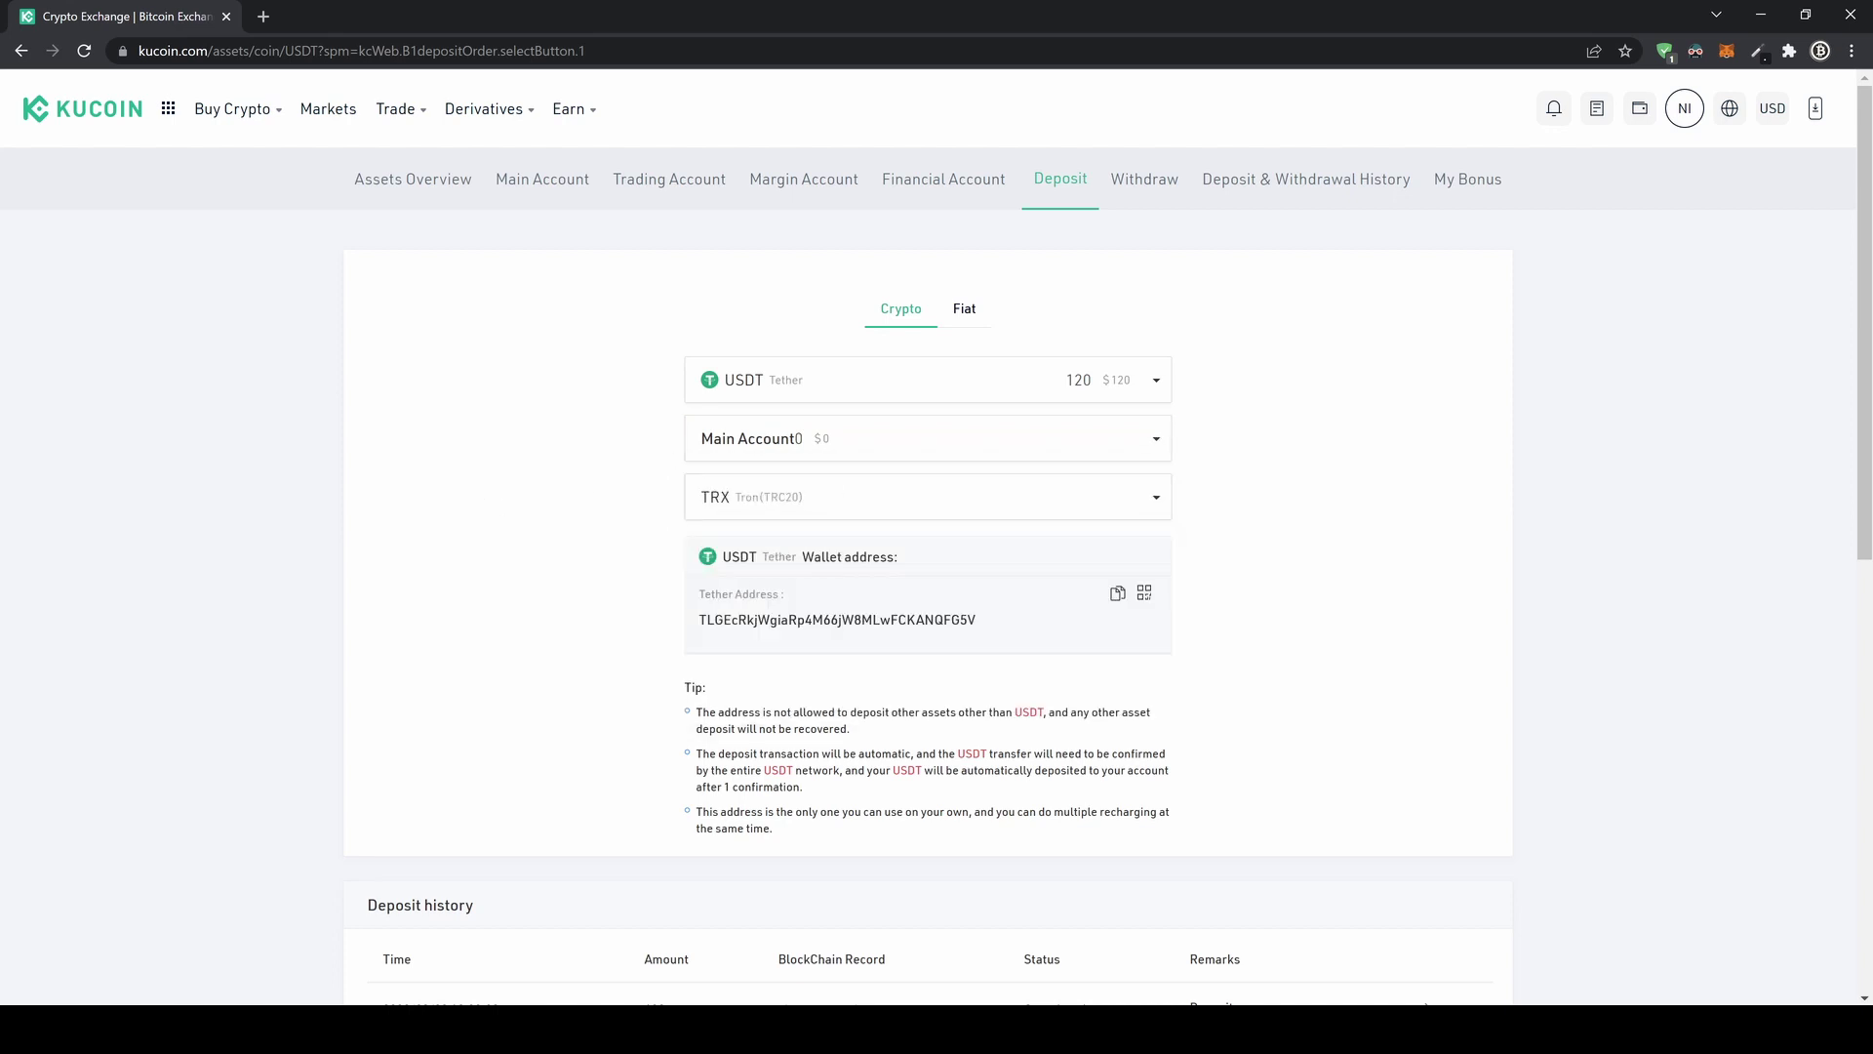
drag(872, 620, 815, 499)
click(523, 627)
click(539, 179)
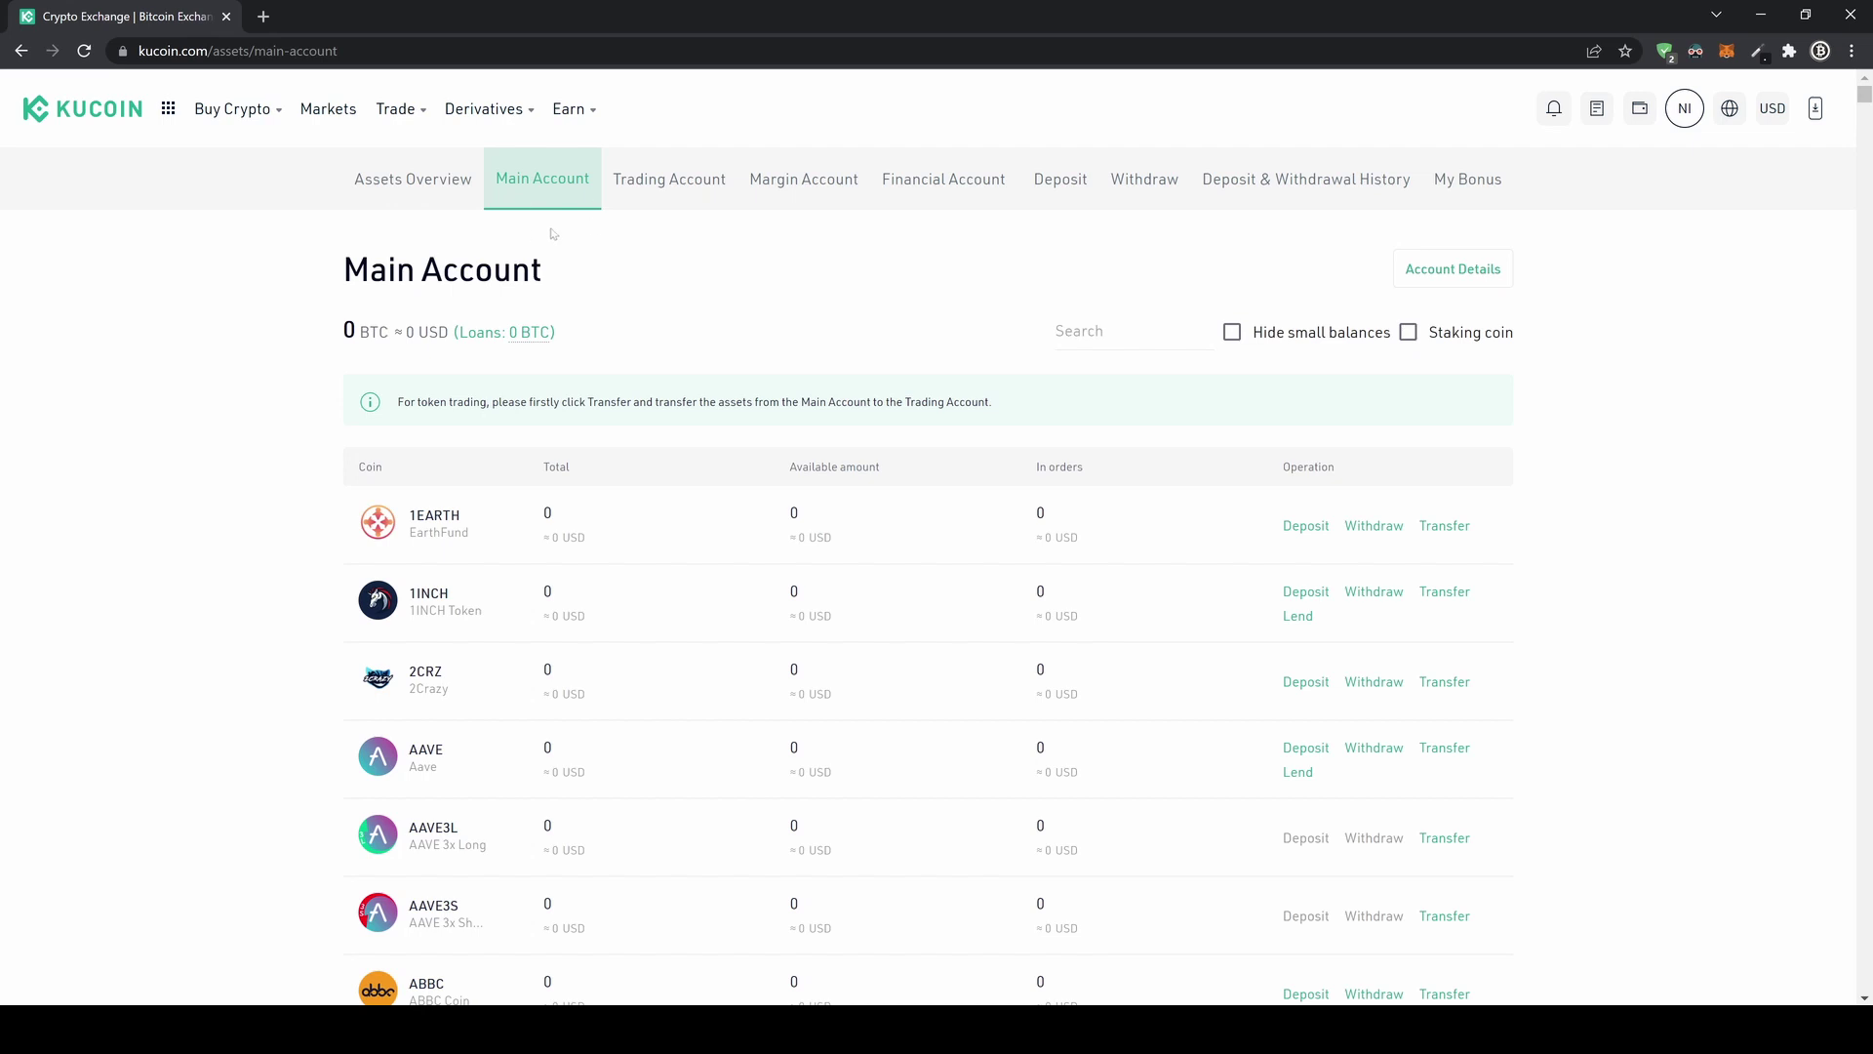
Step: Start a Main-to-Trading transfer of 1INCH and enter an amount of 100
scroll(644, 547, down, 3)
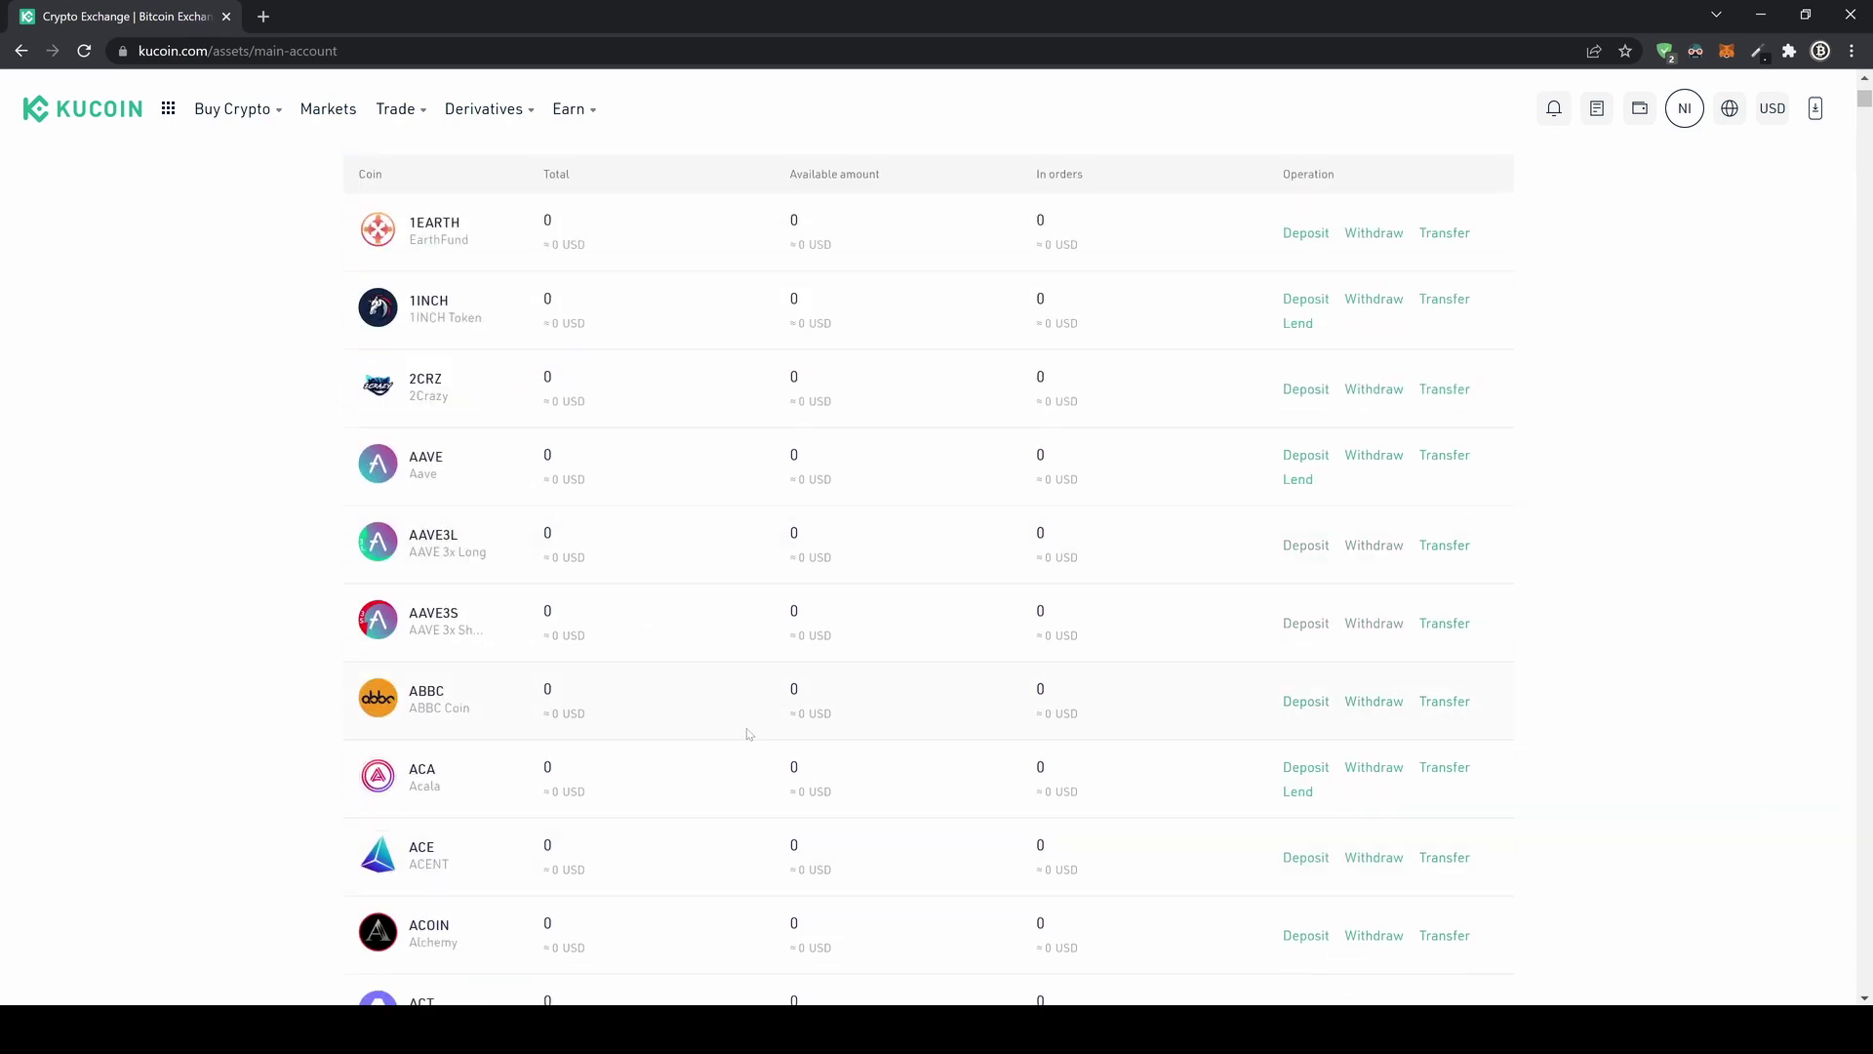
scroll(752, 729, up, 3)
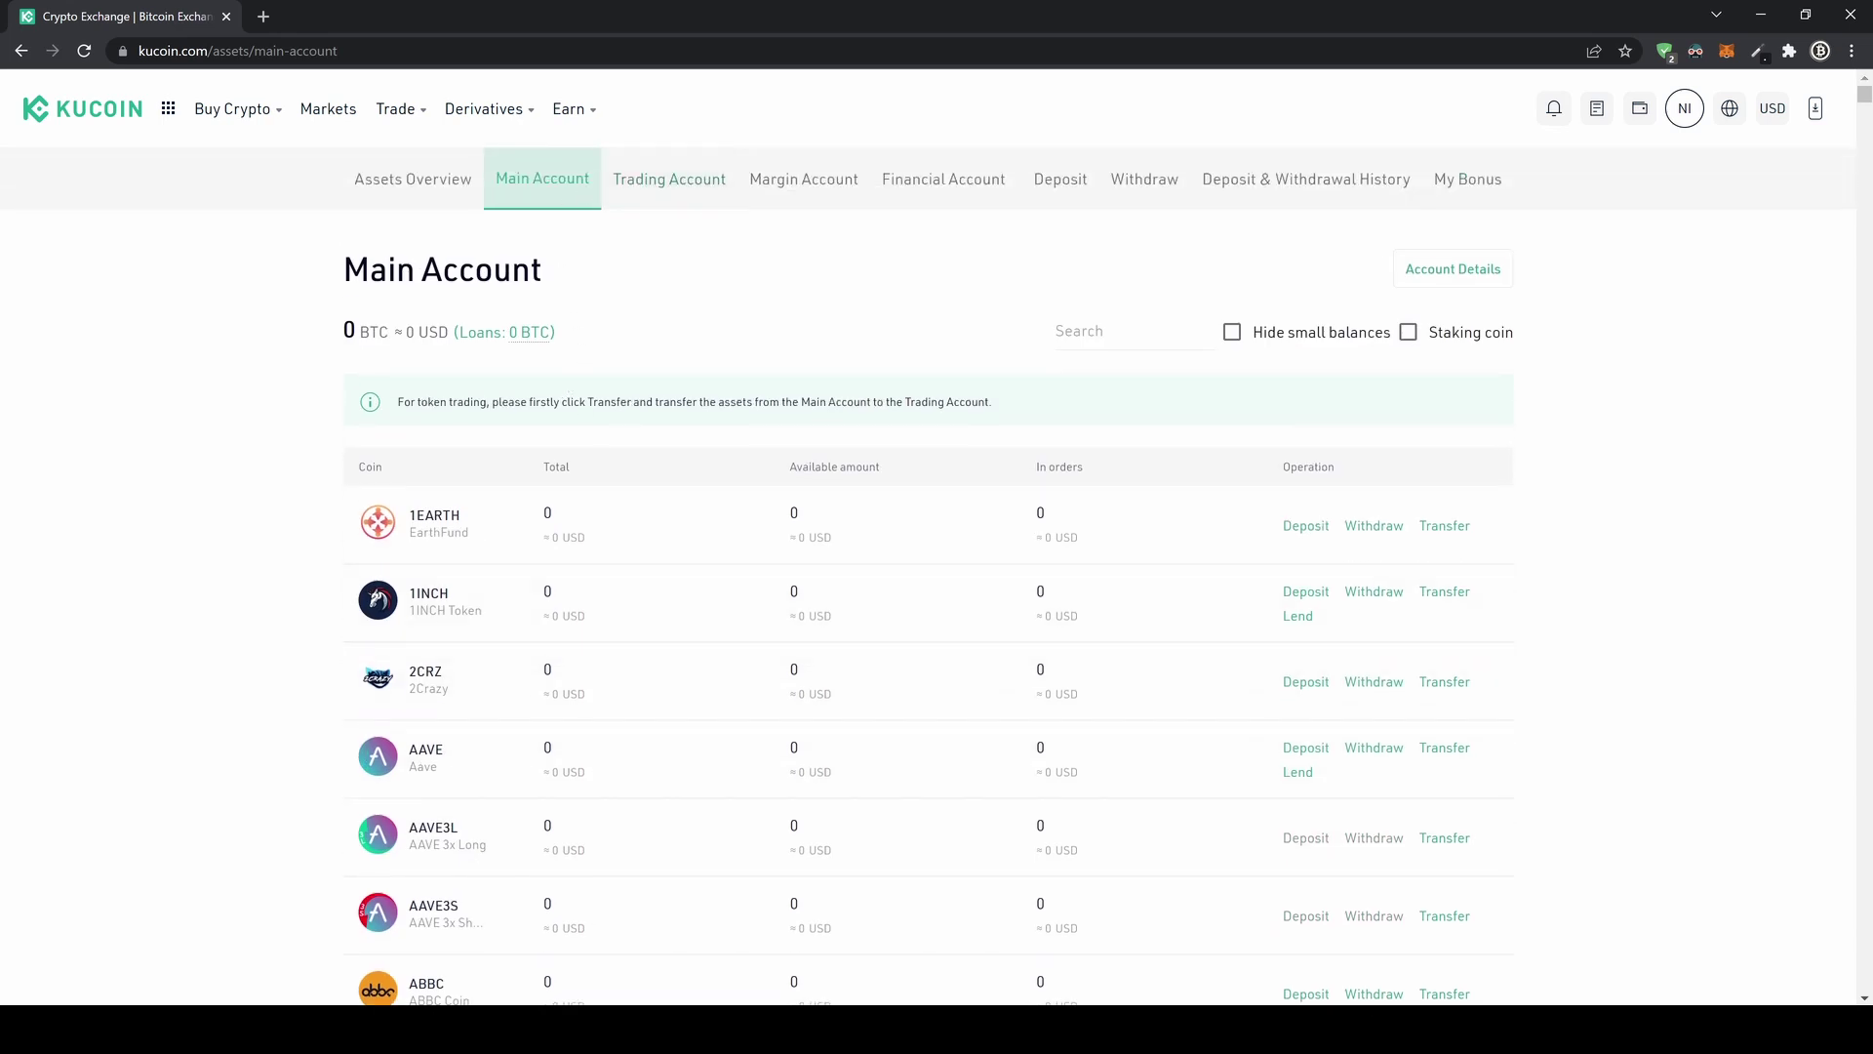
click(1446, 592)
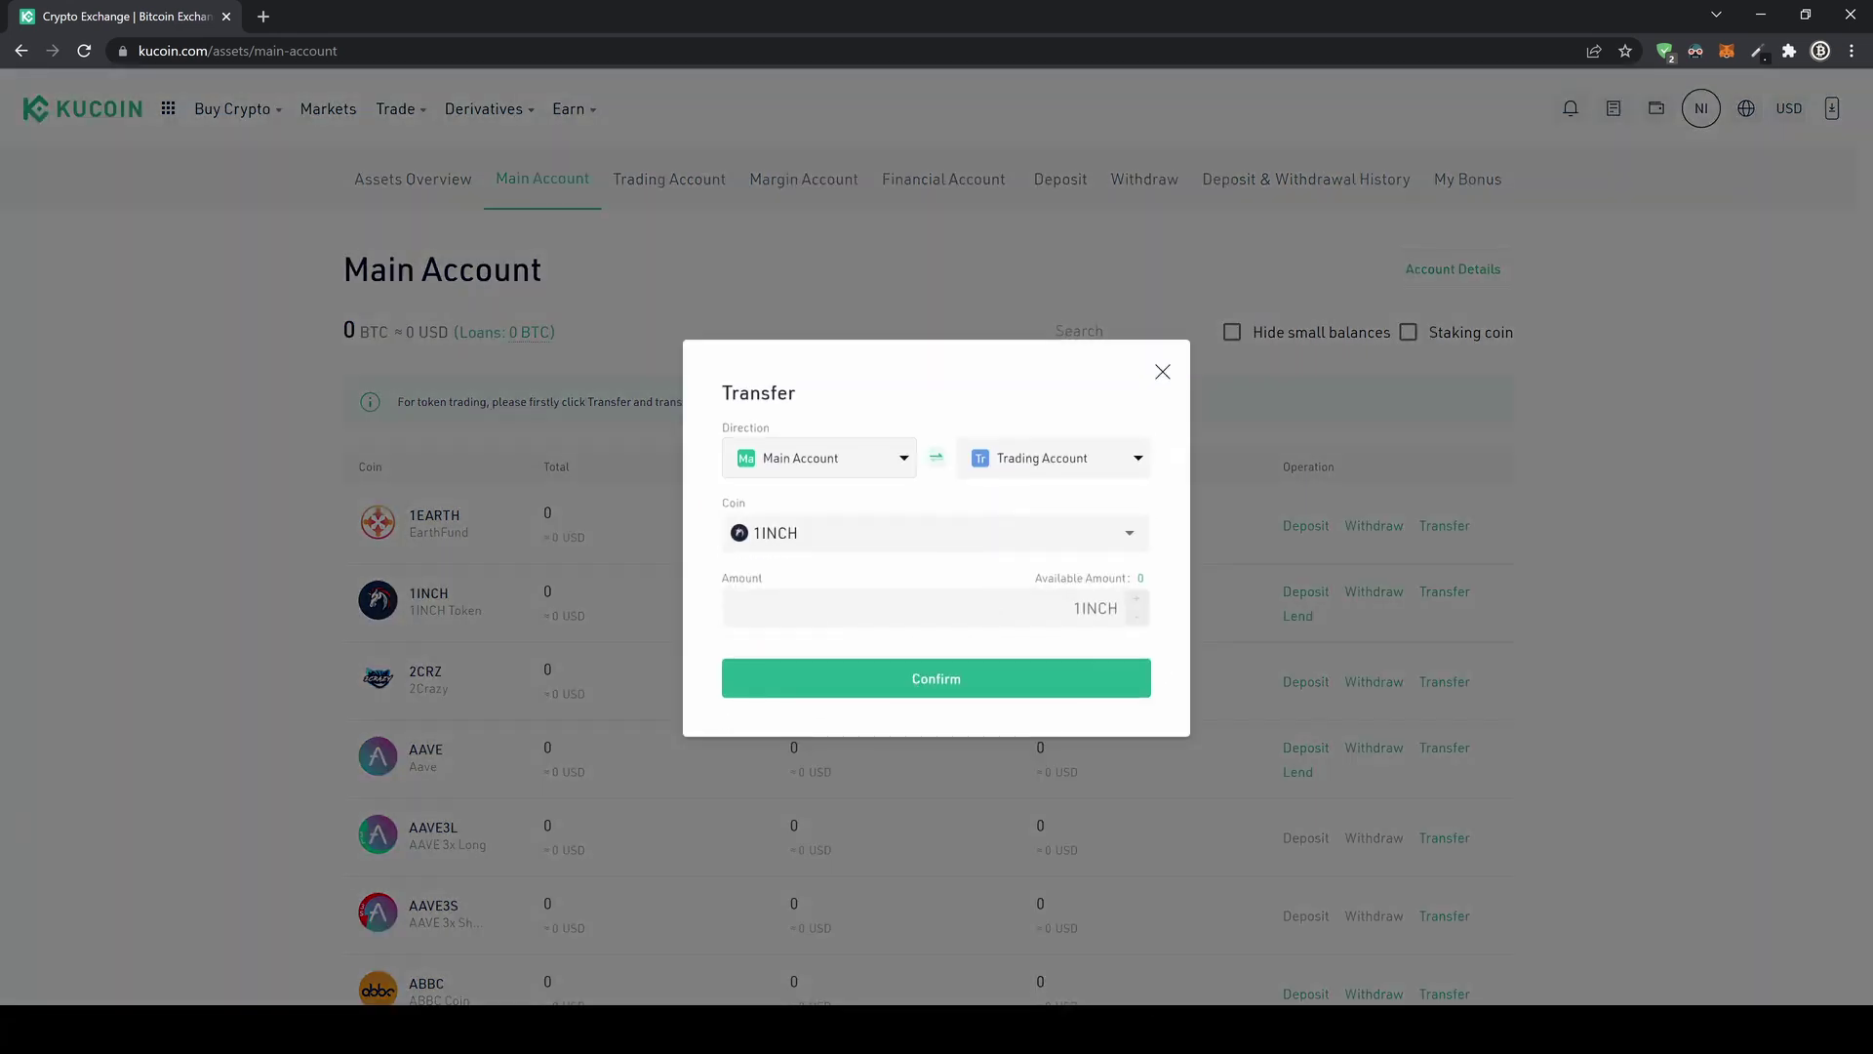
click(839, 533)
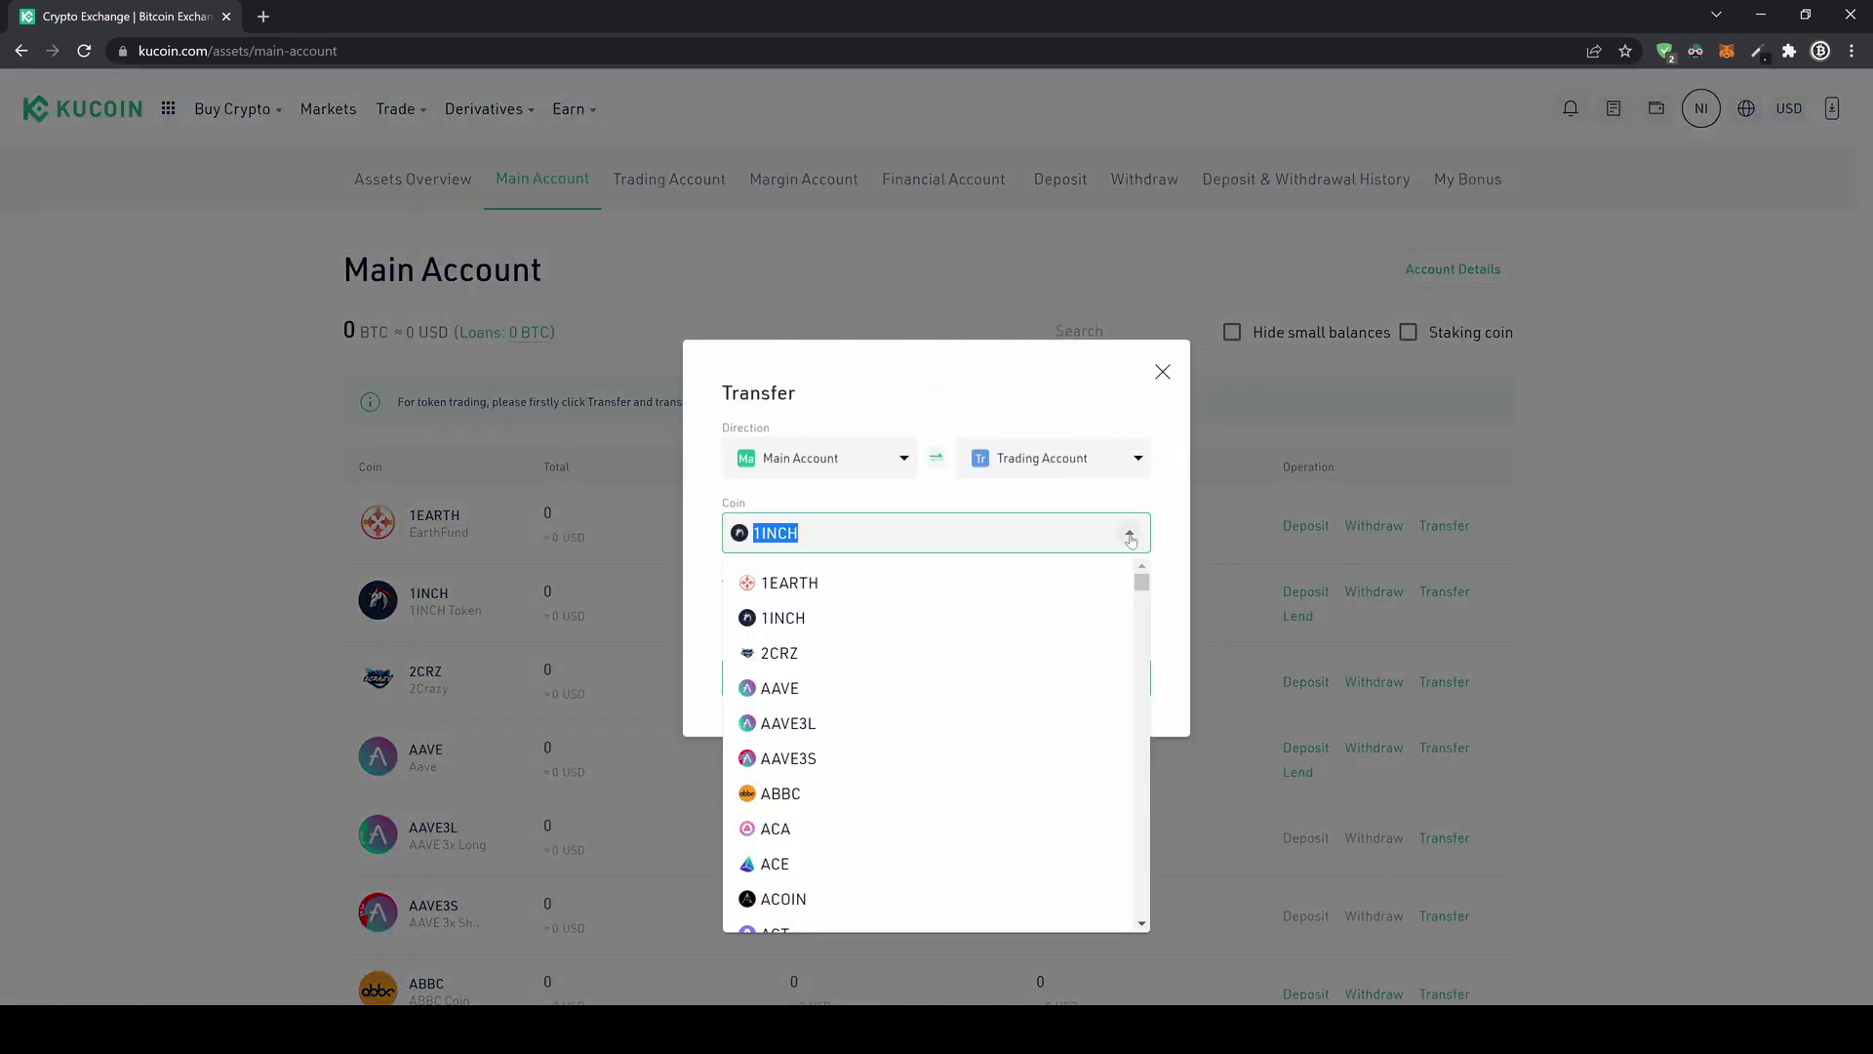
click(836, 442)
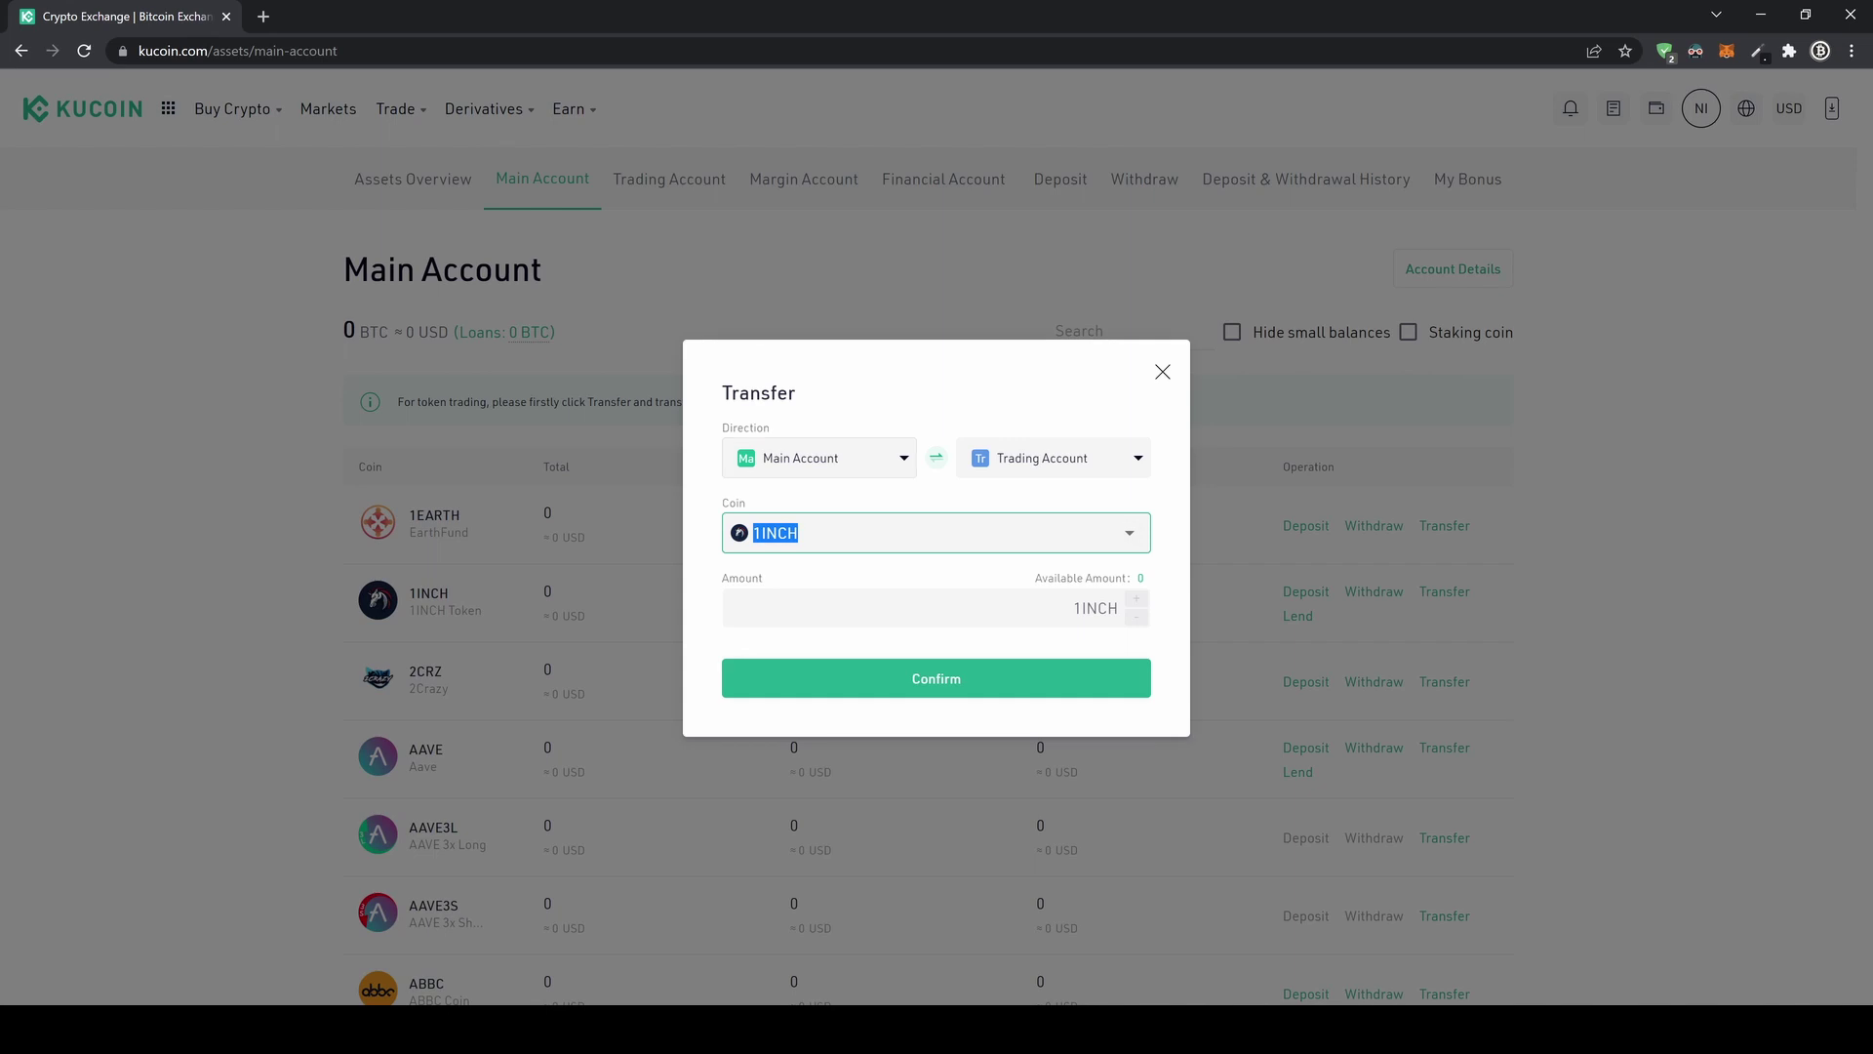
click(918, 608)
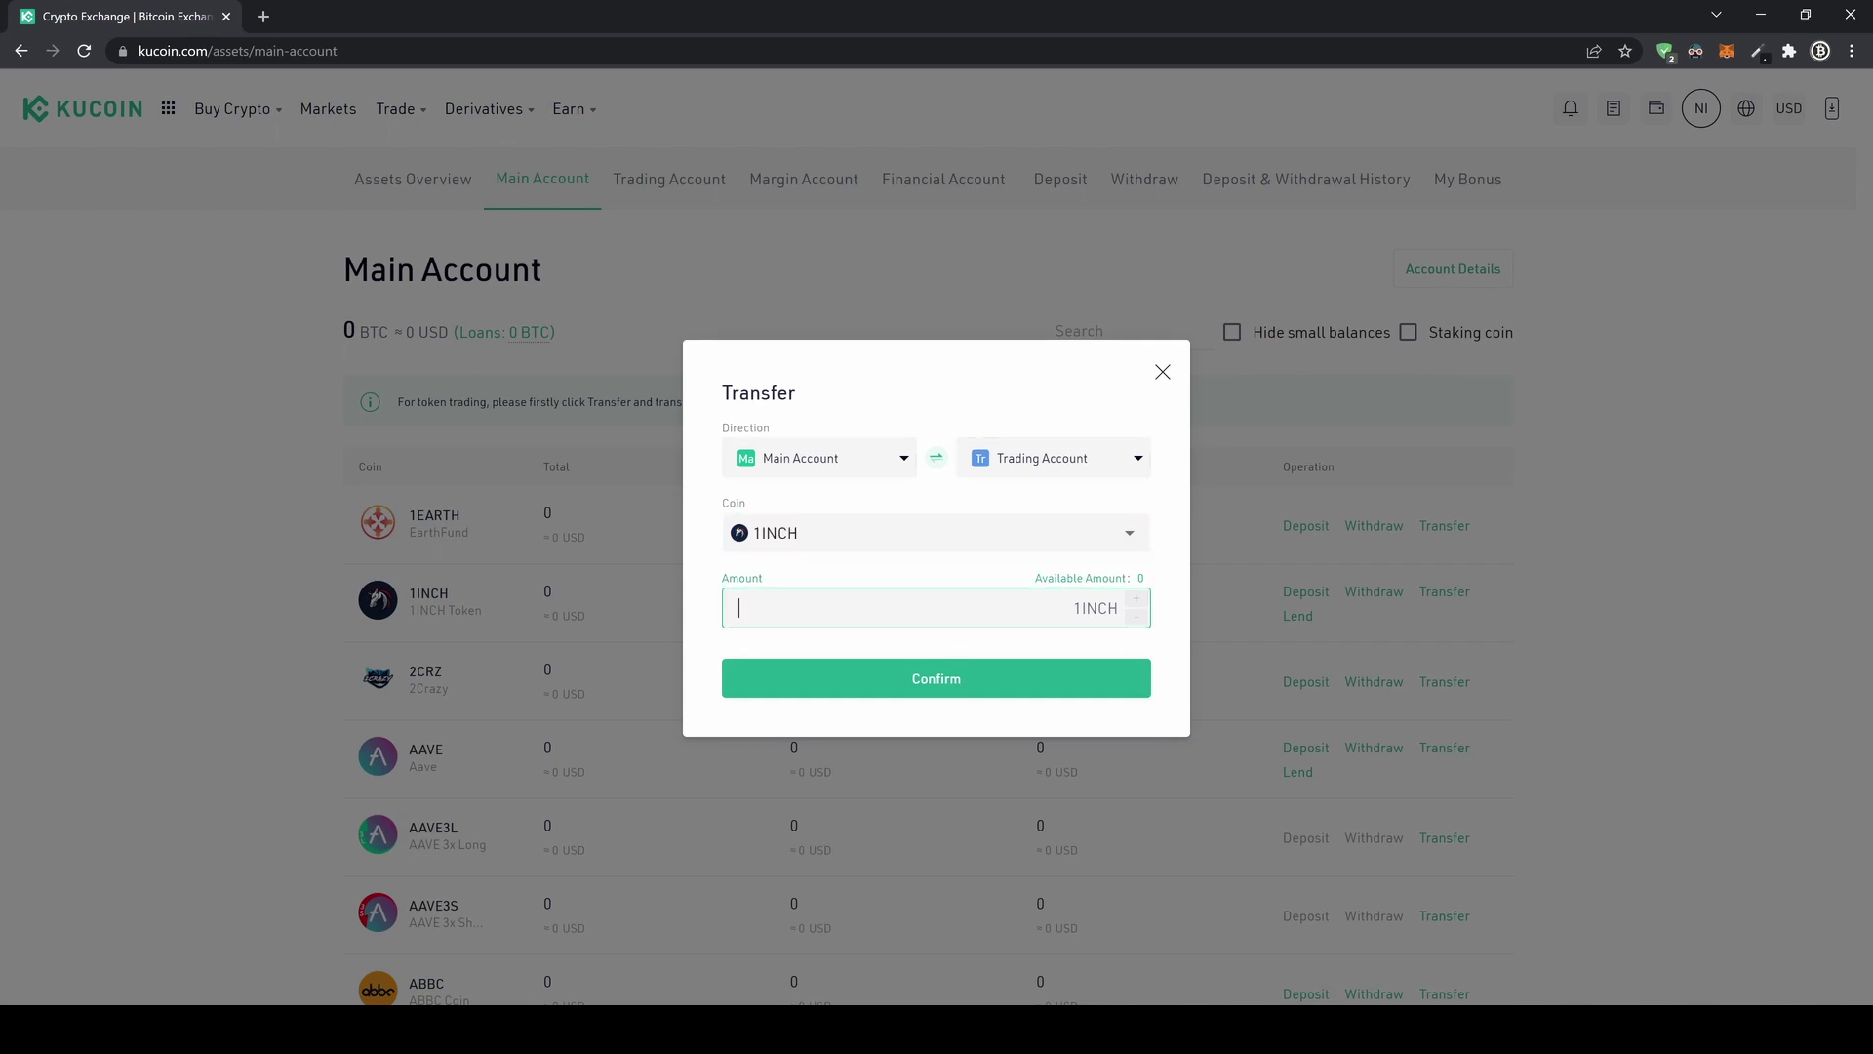
text(100)
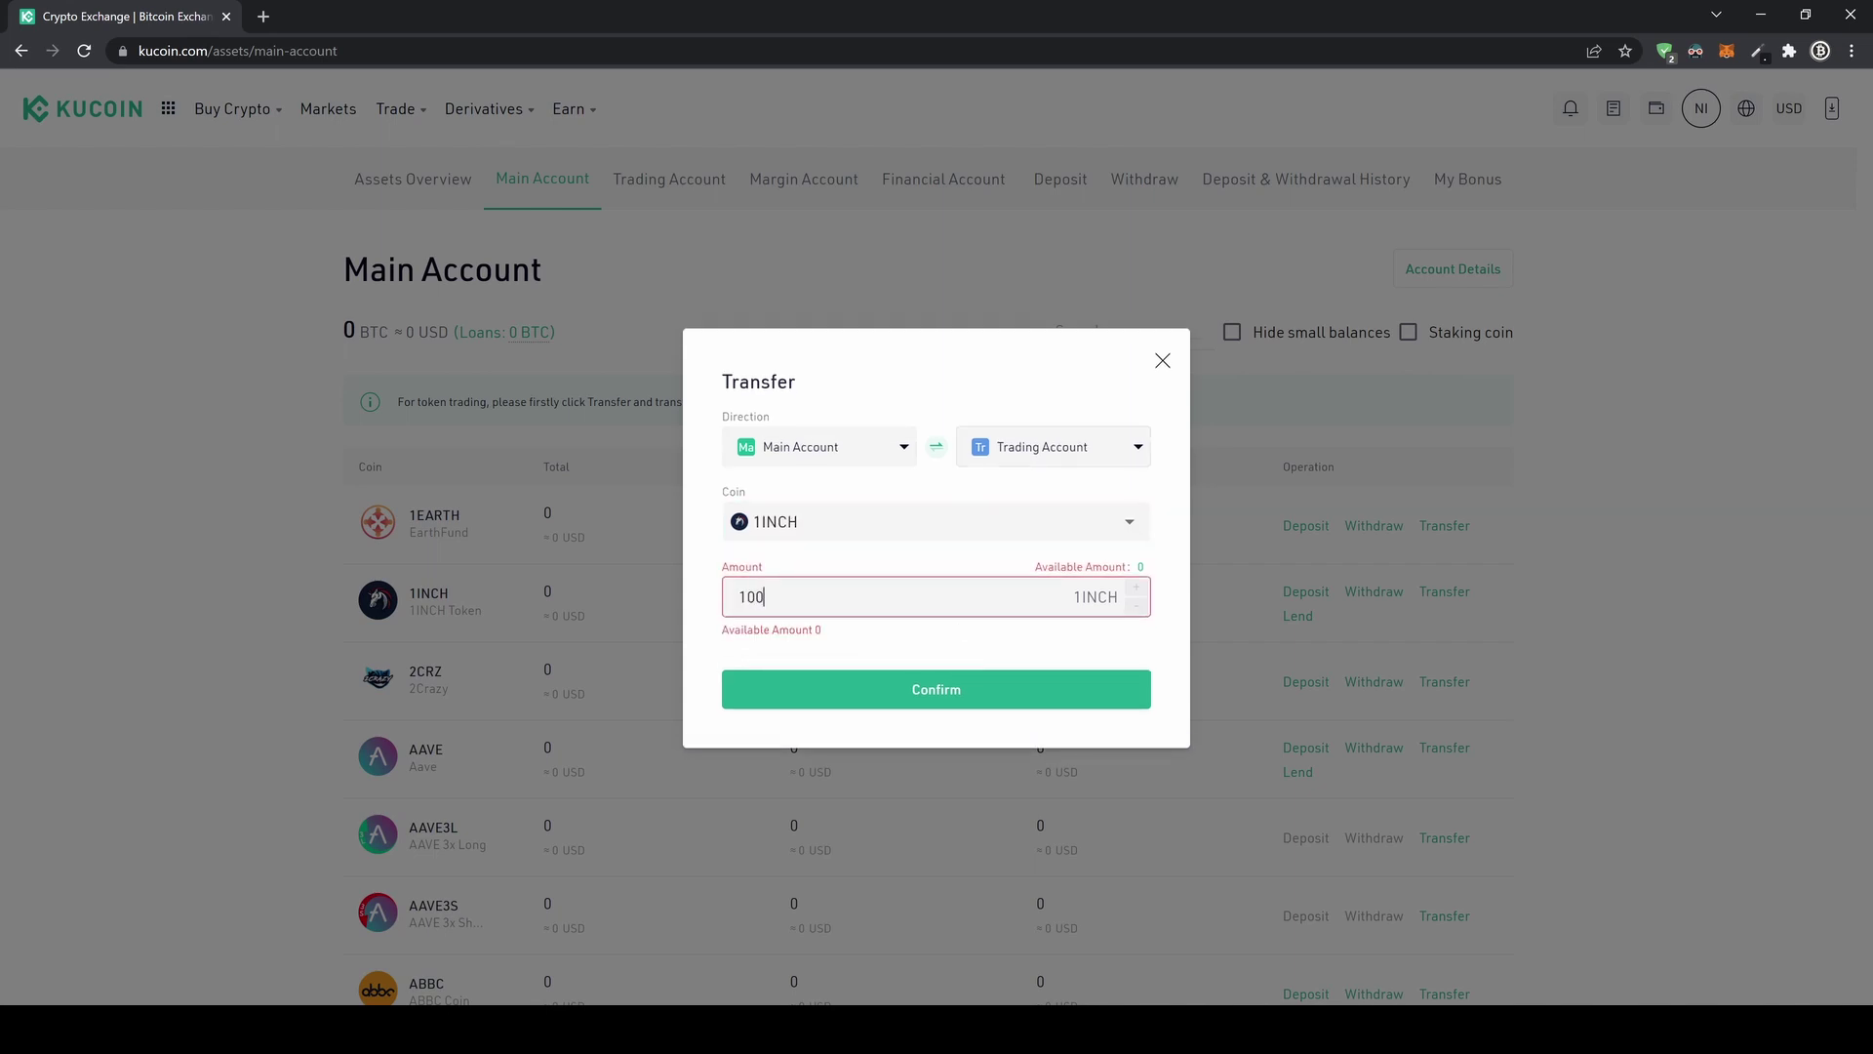
Step: Swap the transfer direction back and forth, close without transferring, and open Sign Up
click(935, 449)
click(935, 450)
click(935, 449)
click(1164, 360)
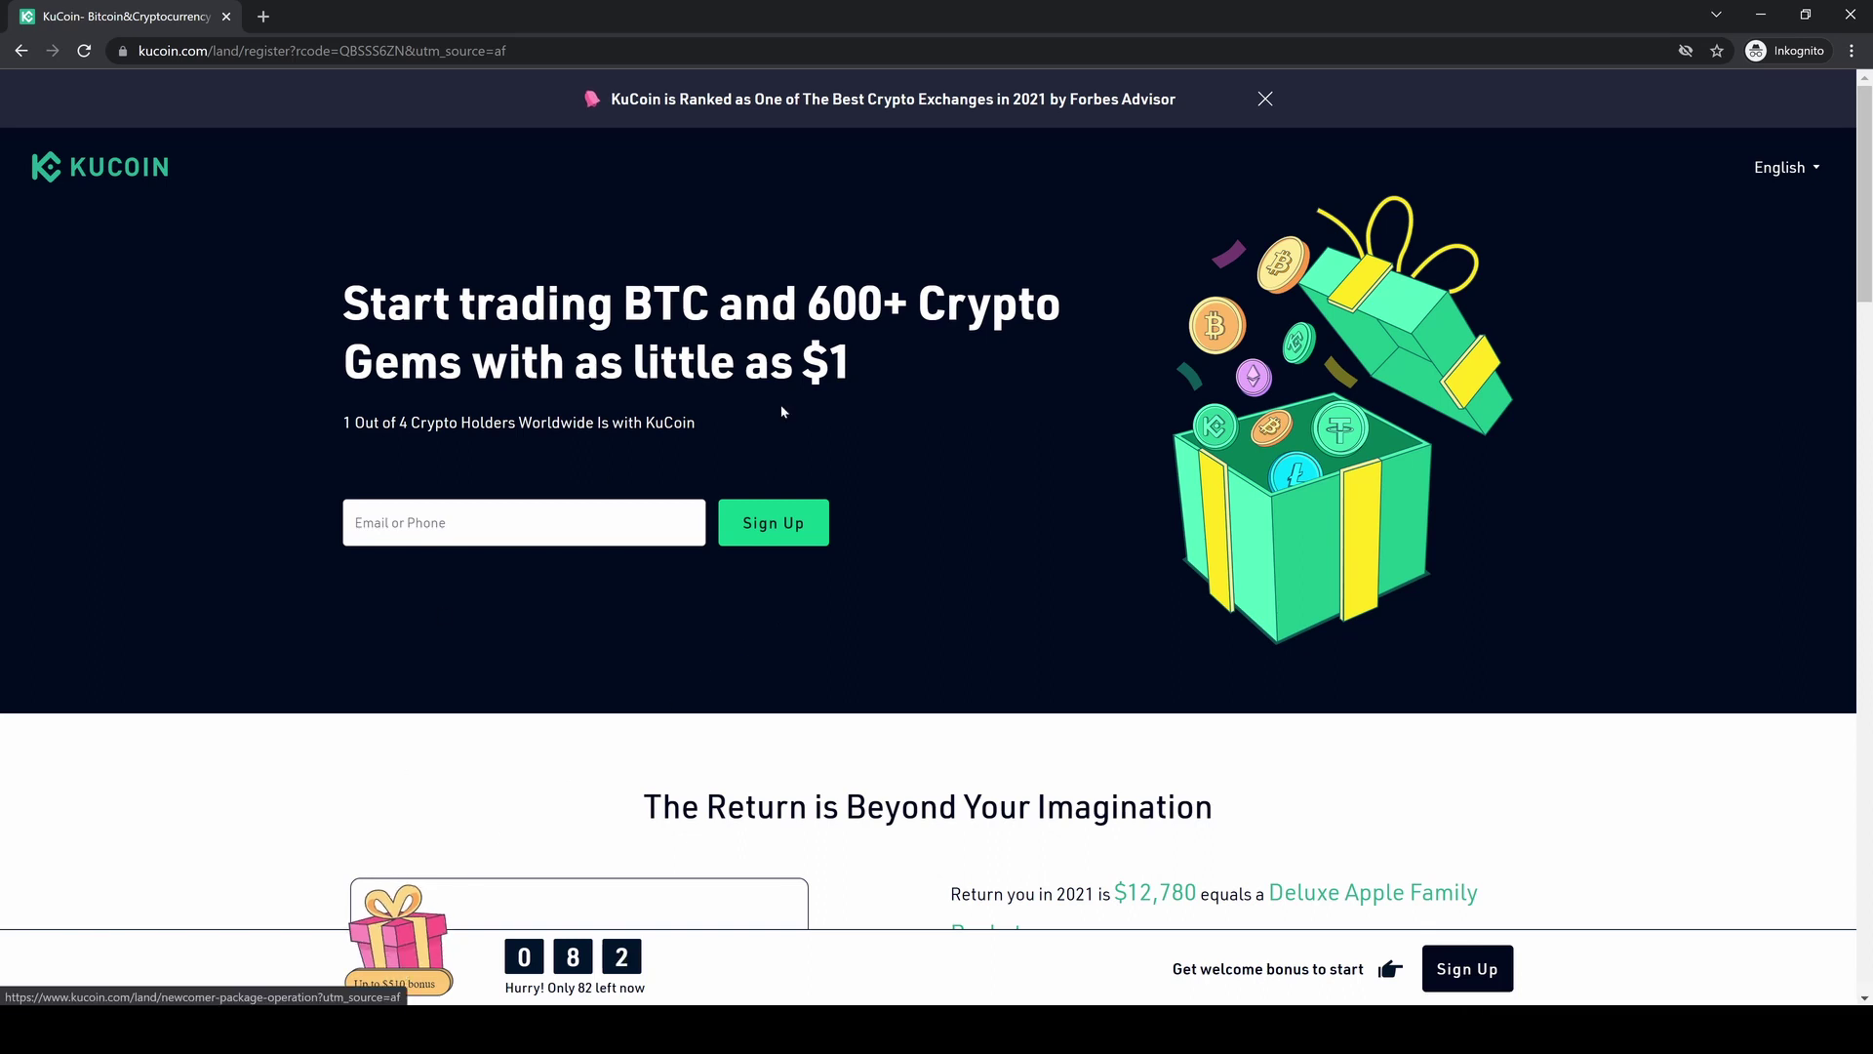
click(1482, 988)
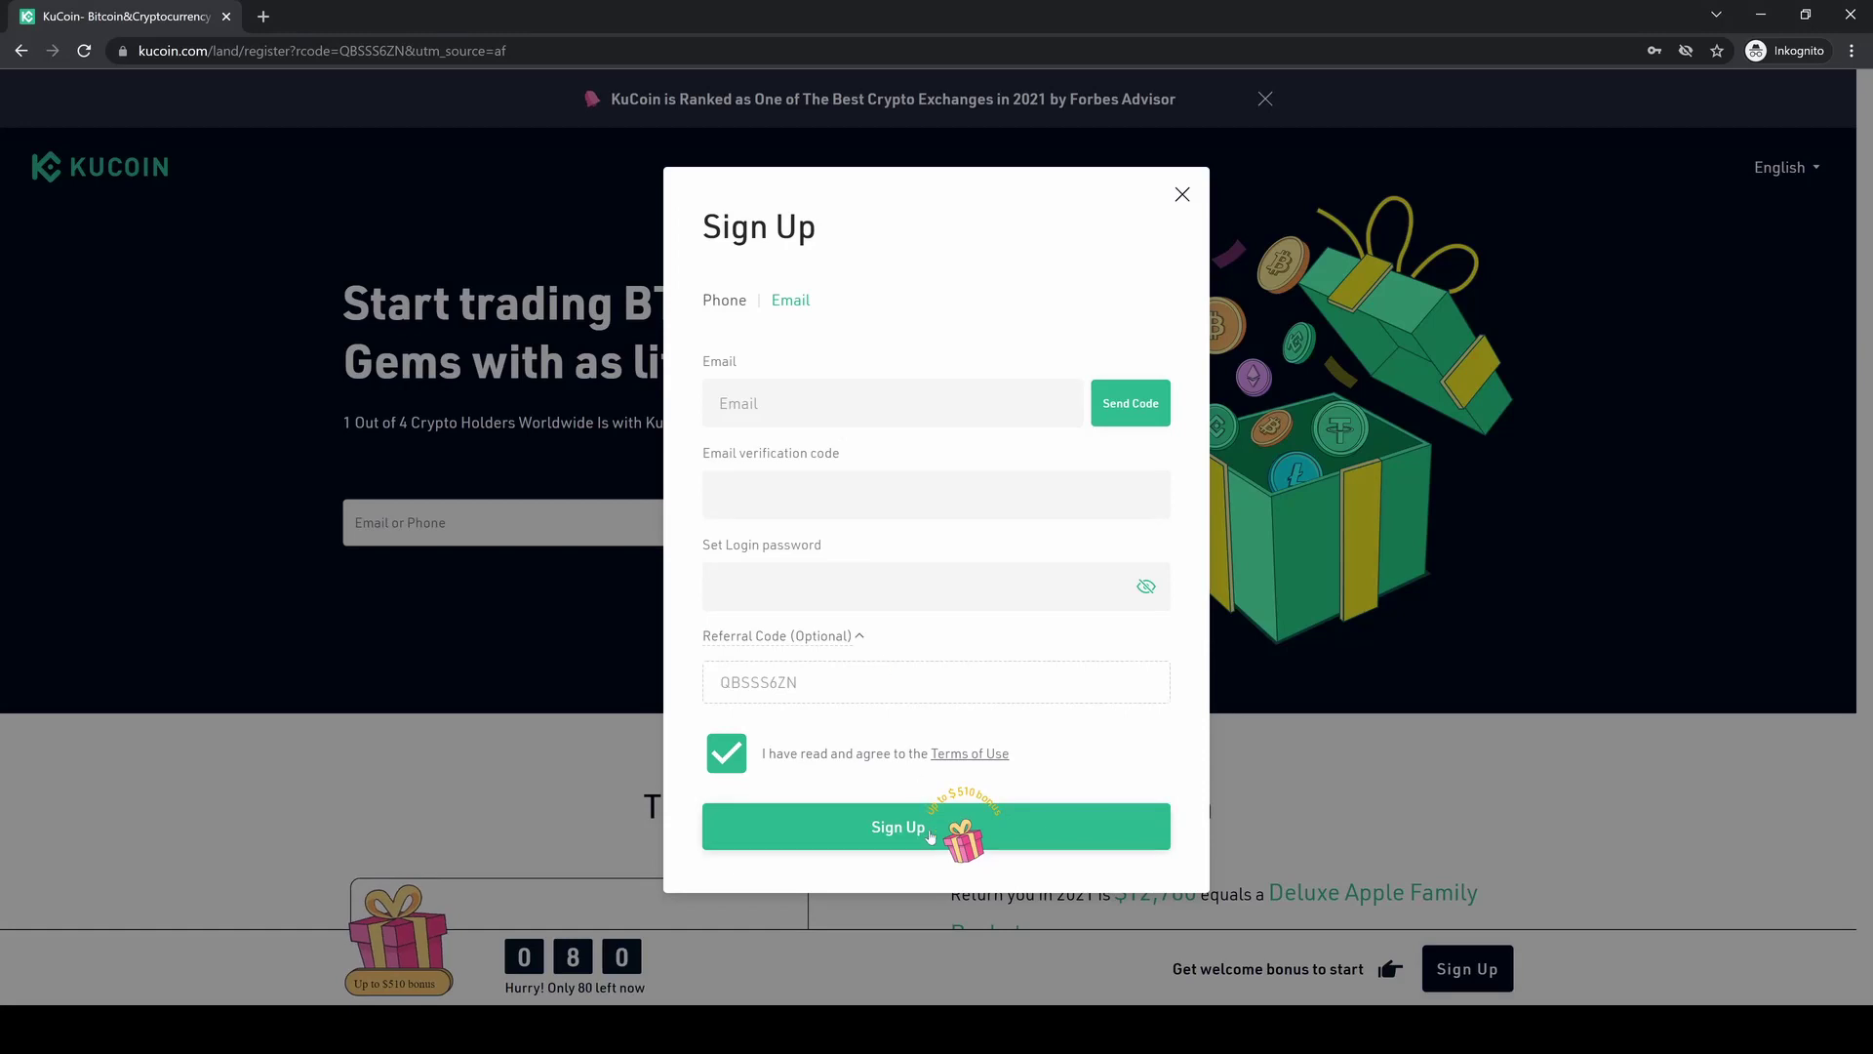